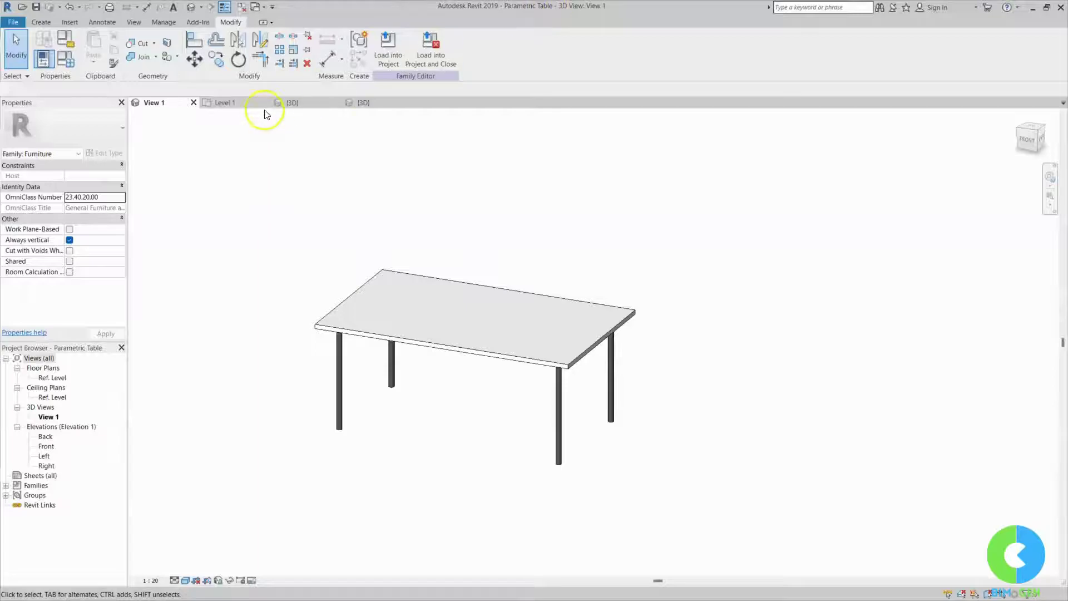
Step: Compare the Basic Chair family with the Parametric Table family and review the chair's parameters in Family Types
click(366, 102)
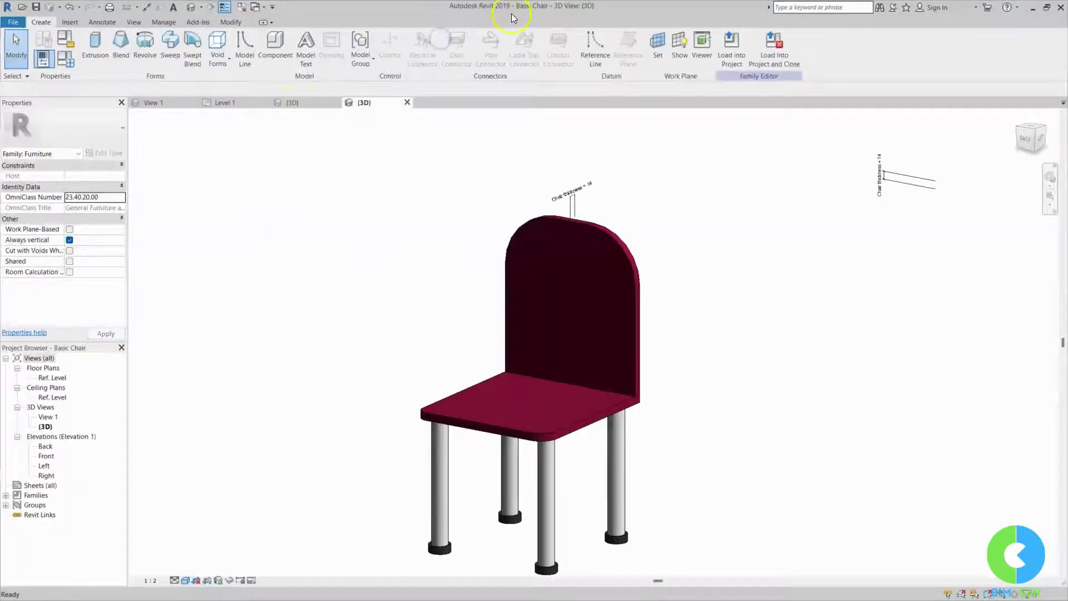
click(300, 104)
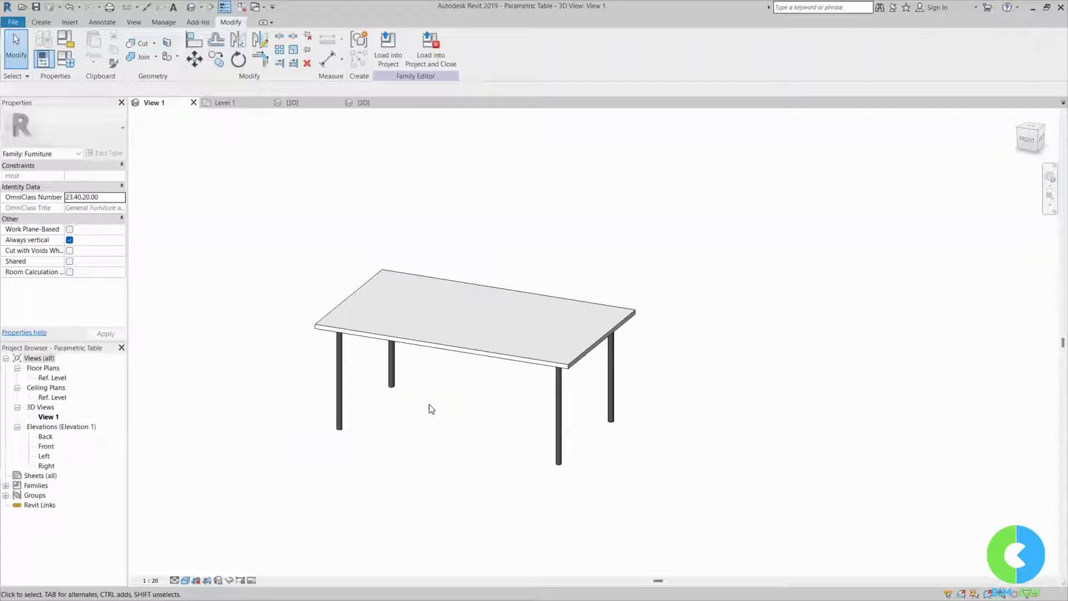
click(377, 107)
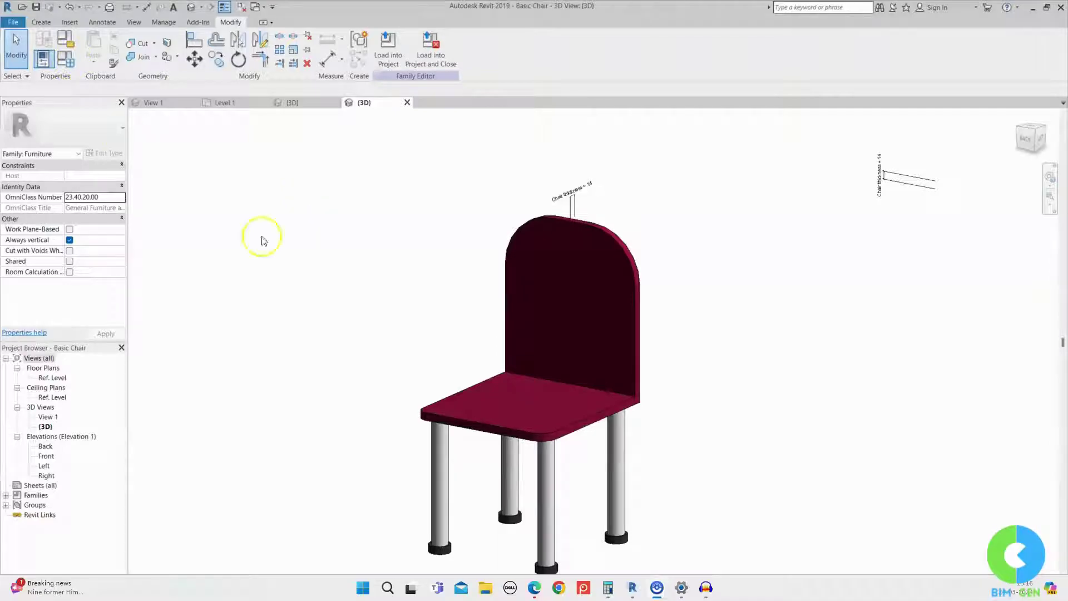
click(69, 66)
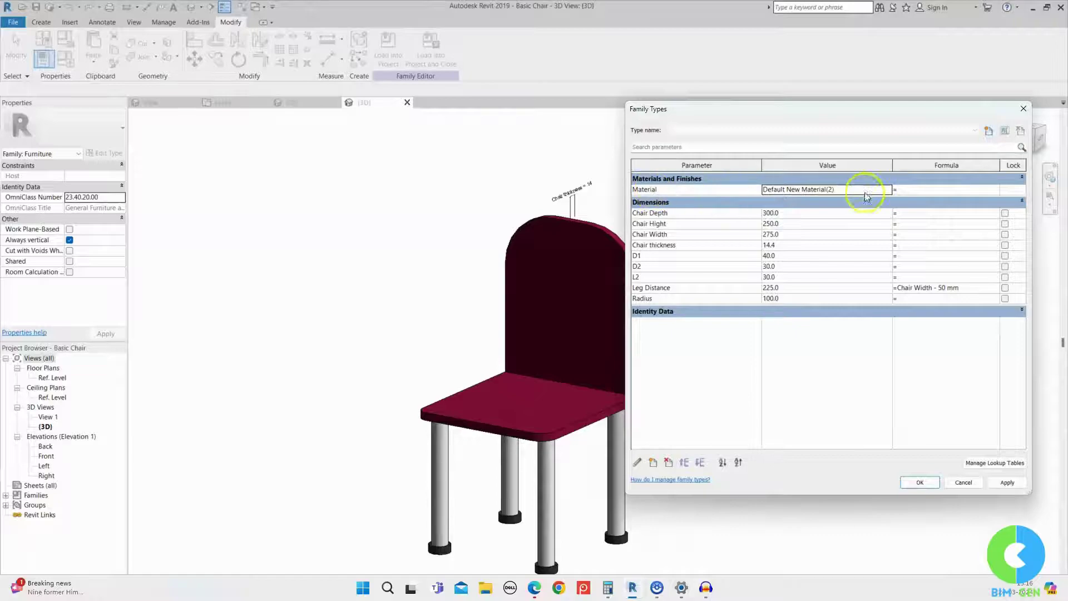
click(920, 482)
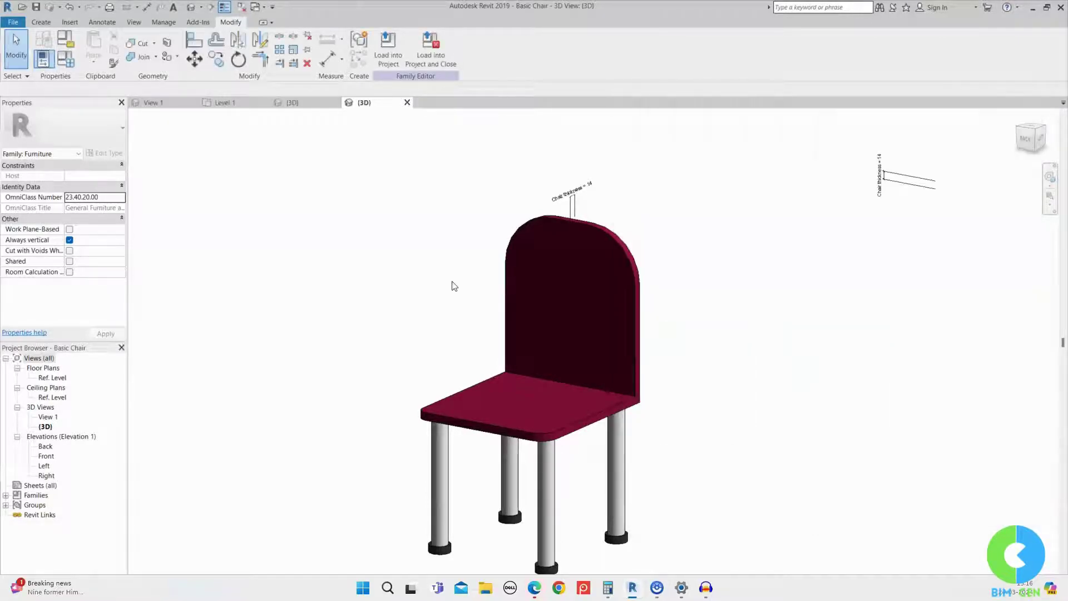
Step: Load the Basic Chair family into Project1
click(551, 334)
click(388, 50)
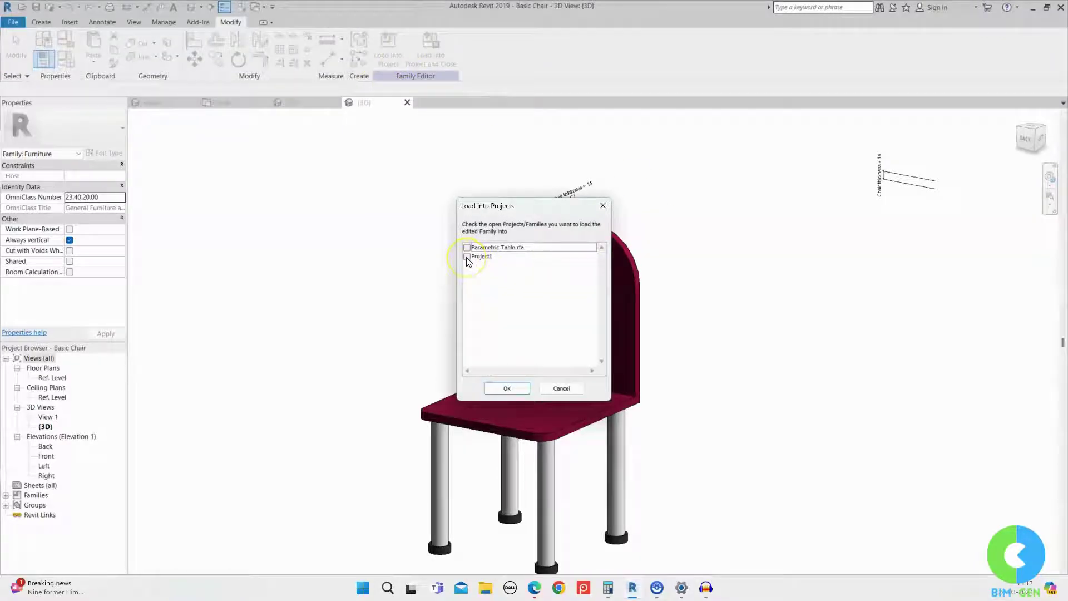
click(467, 256)
click(506, 388)
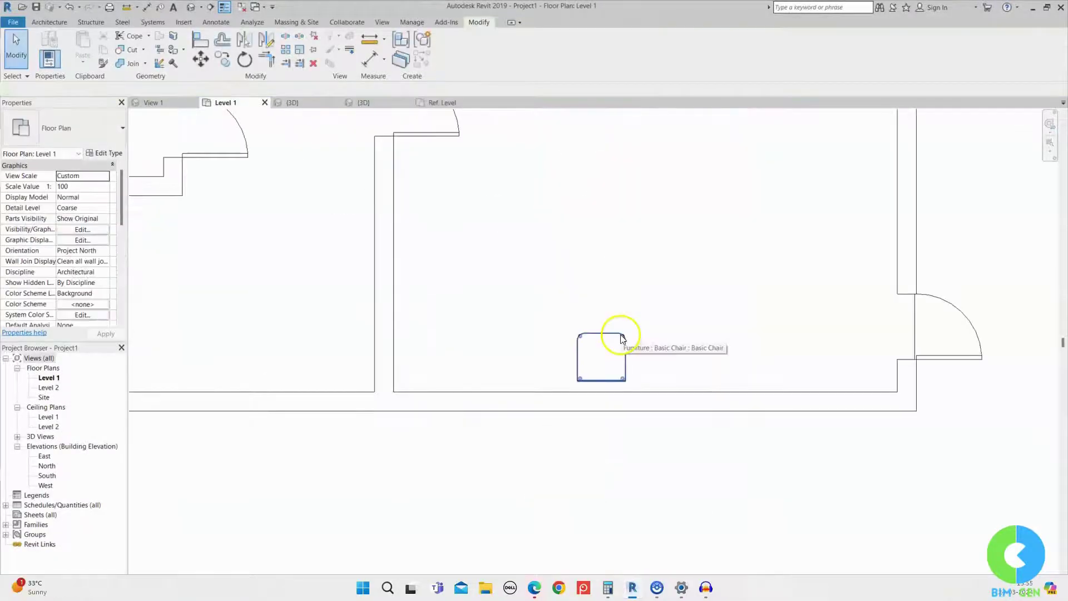
Step: Review the type properties of the Basic Chair placed on the Level 1 floor plan
click(621, 339)
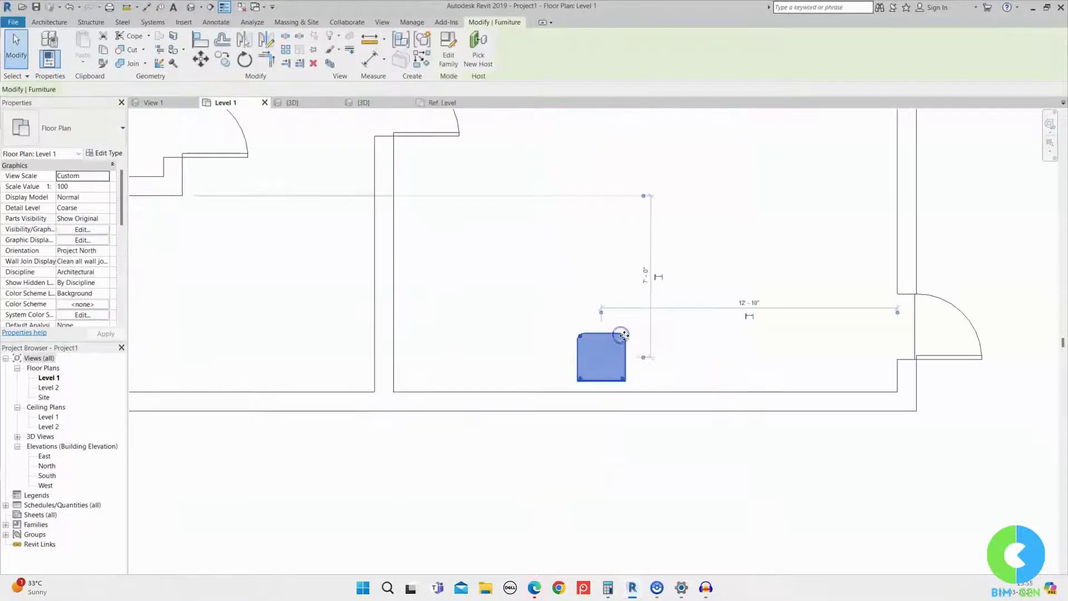
click(96, 155)
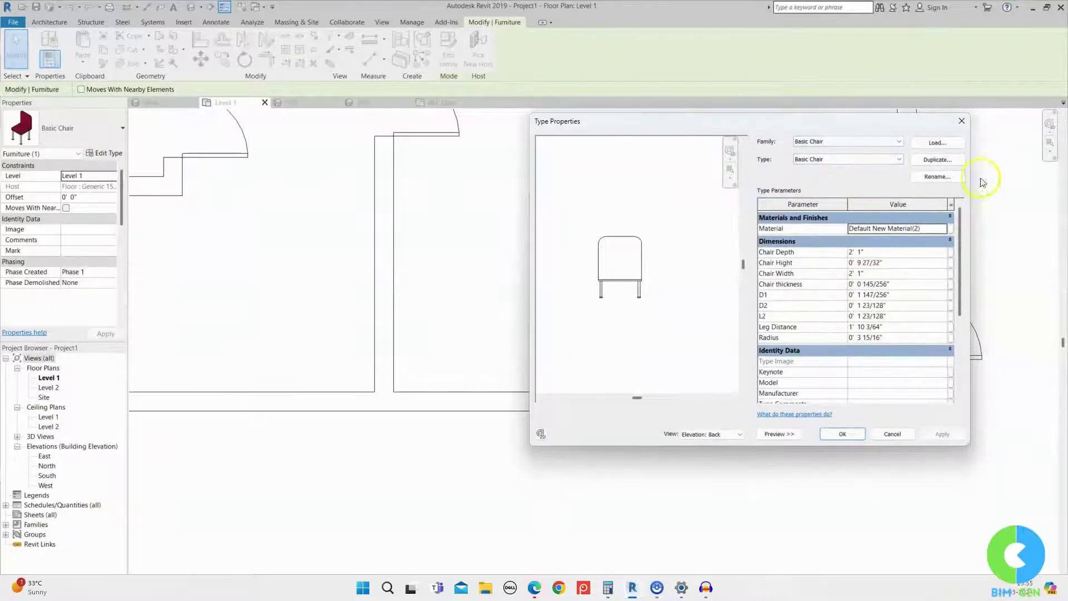
click(841, 434)
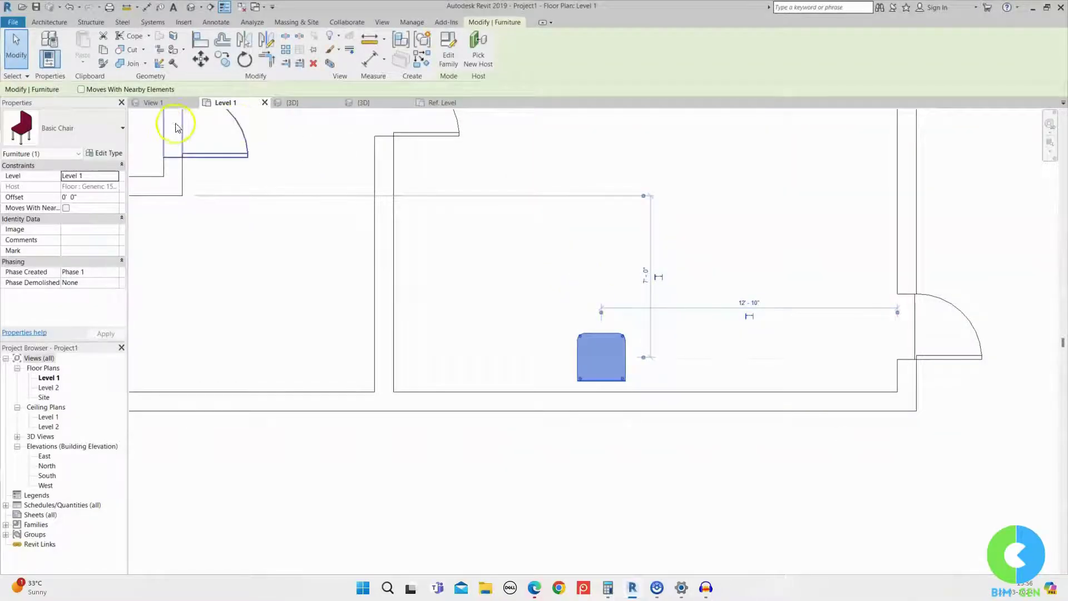
Step: Load the Parametric Table family into Project1 and place one table next to the chair in the large room on Level 1
click(153, 103)
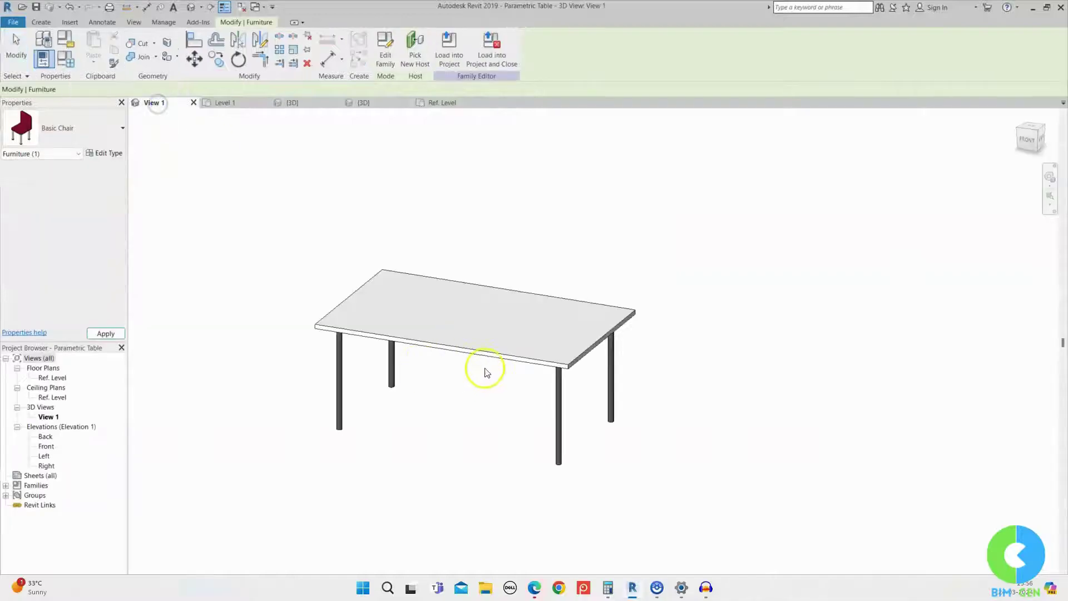
click(388, 47)
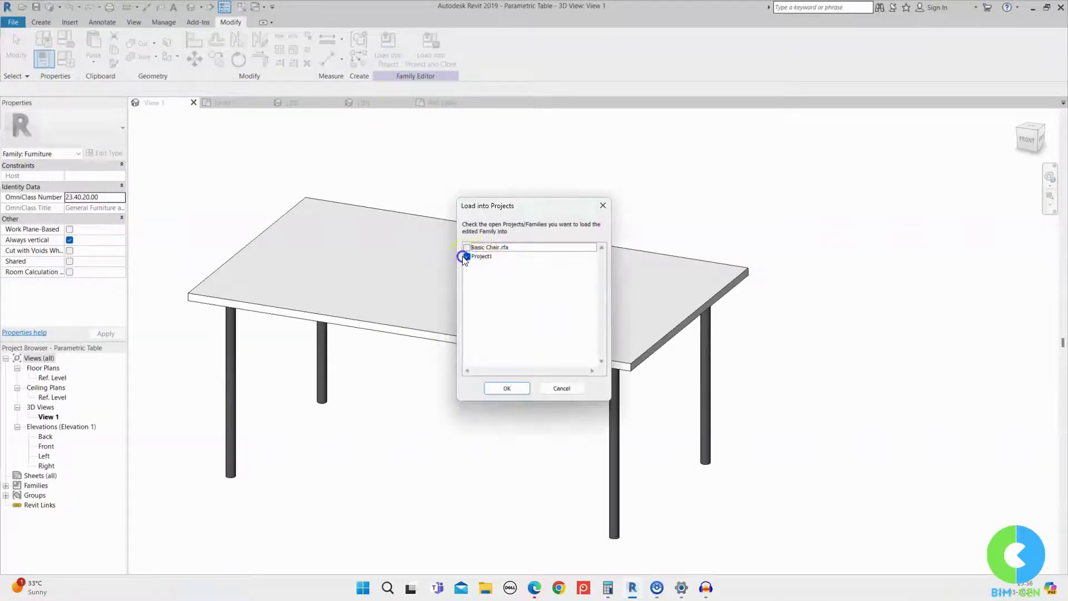
click(466, 256)
click(506, 388)
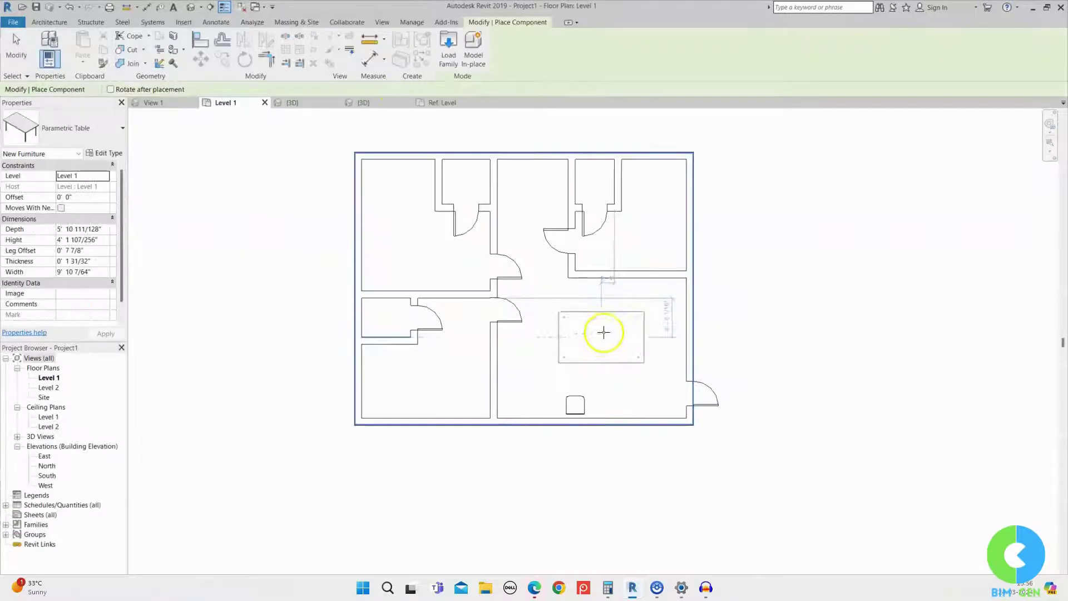
click(606, 328)
key(Escape)
key(Escape)
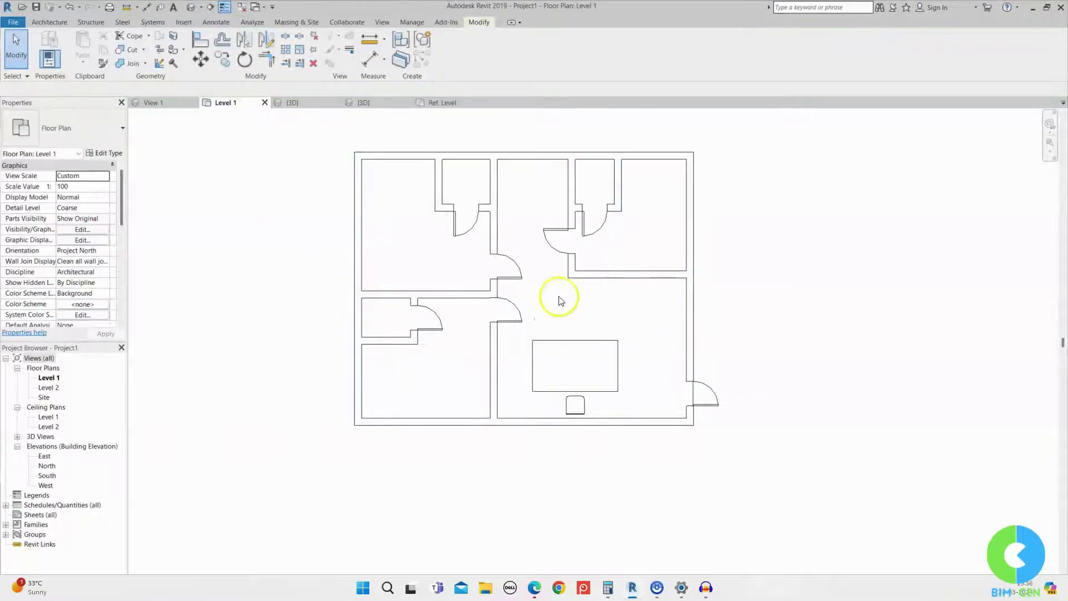
Step: Isolate the table and chair in the project's 3D view with a section box around both
click(293, 103)
scroll(494, 327, down, 3)
scroll(494, 327, up, 2)
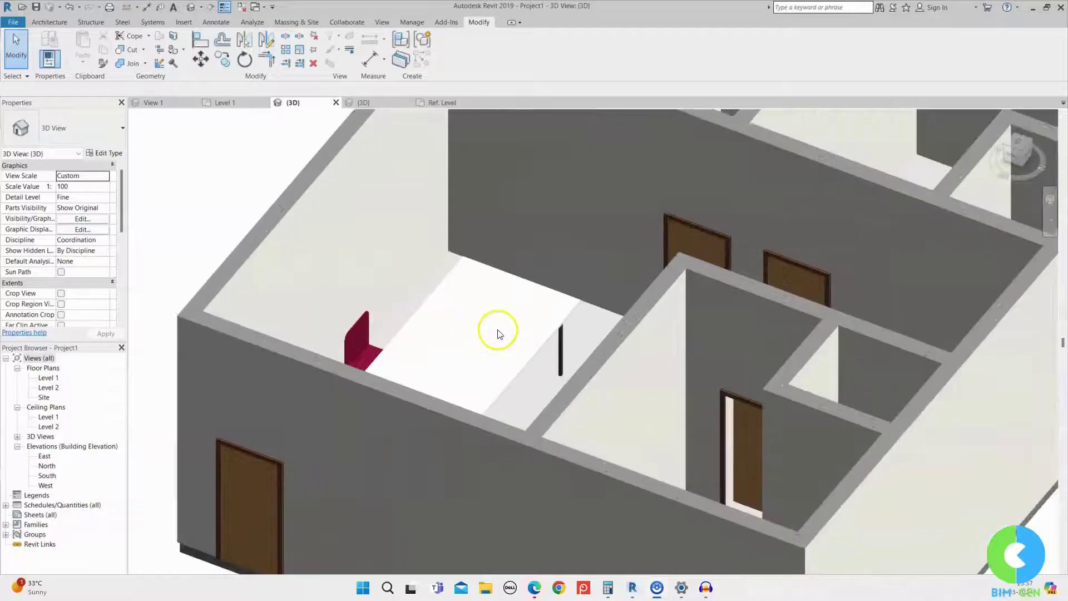
shift+middle_drag(484, 381, 524, 454)
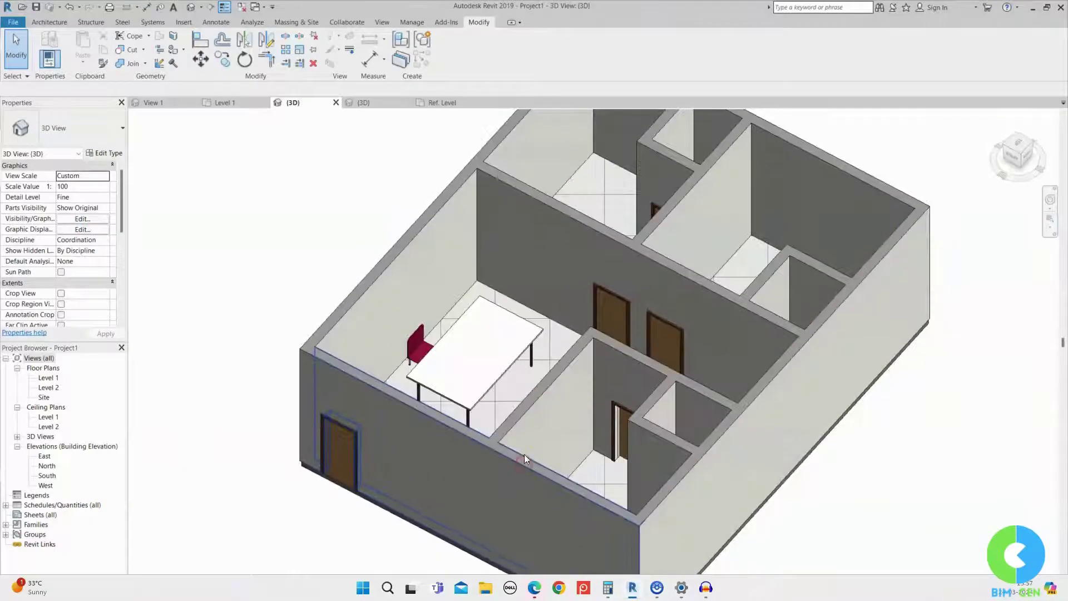
click(484, 389)
ctrl+click(410, 345)
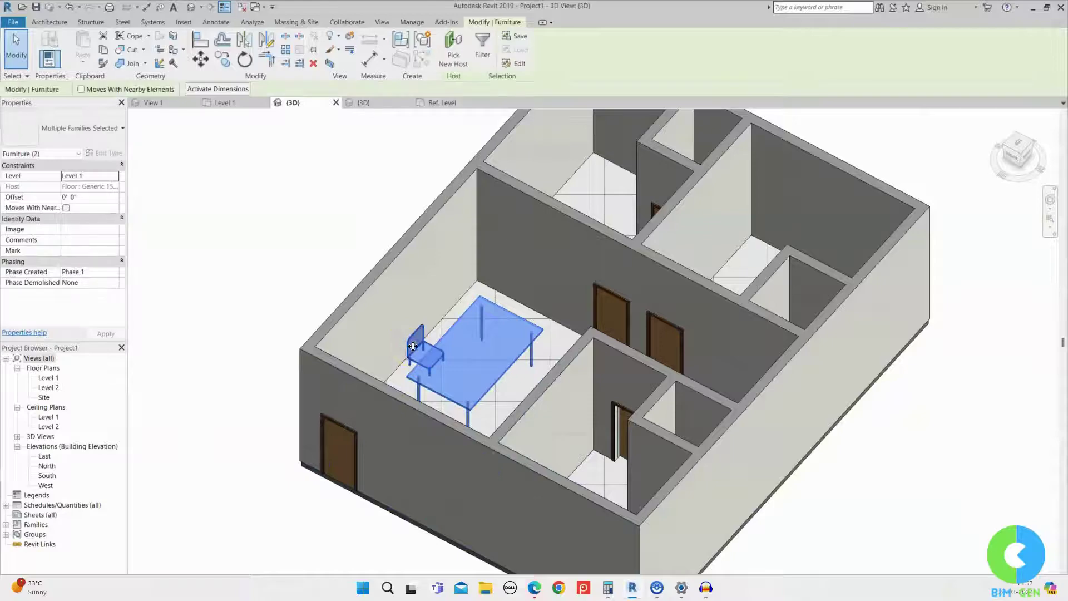
click(330, 64)
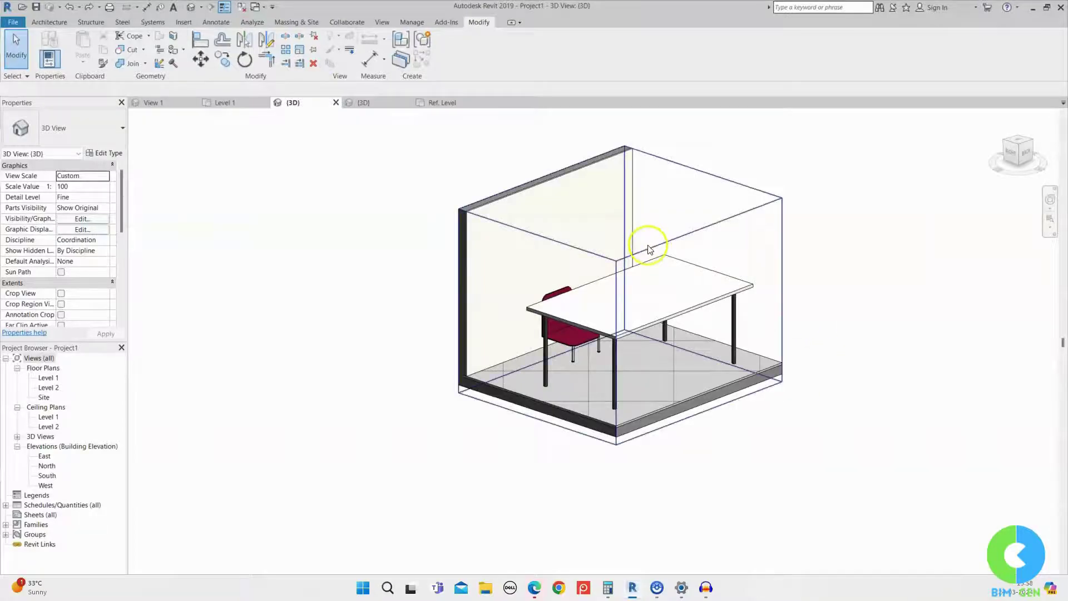
Step: Examine the chair and table inside the section box from several angles, comparing their heights
click(669, 253)
shift+middle_drag(669, 253, 846, 269)
scroll(398, 295, up, 5)
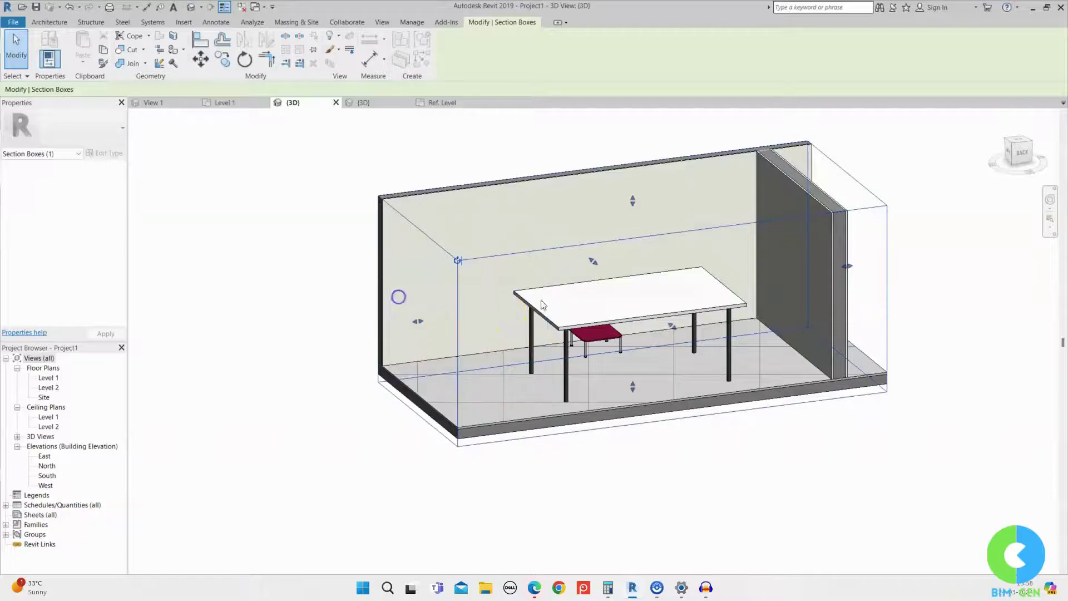
scroll(694, 440, down, 5)
shift+middle_drag(744, 369, 851, 364)
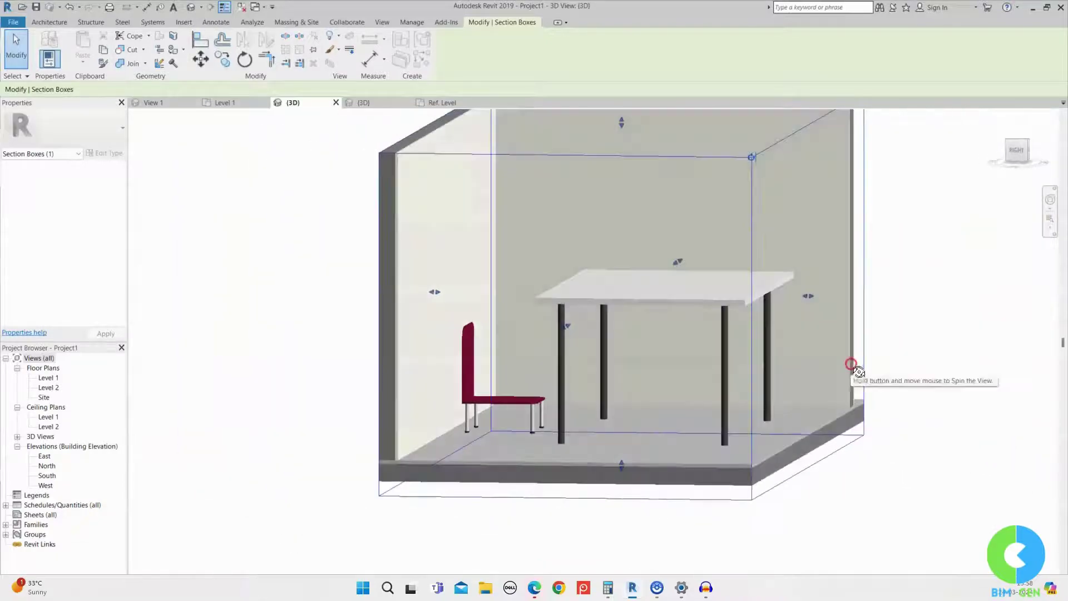
scroll(580, 410, up, 5)
scroll(580, 410, down, 5)
scroll(582, 420, up, 5)
mouse_move(581, 421)
shift+middle_down()
mouse_move(609, 432)
mouse_move(598, 424)
shift+middle_up()
Step: Set the Basic Chair type's Chair Hight parameter to 2 feet
click(599, 240)
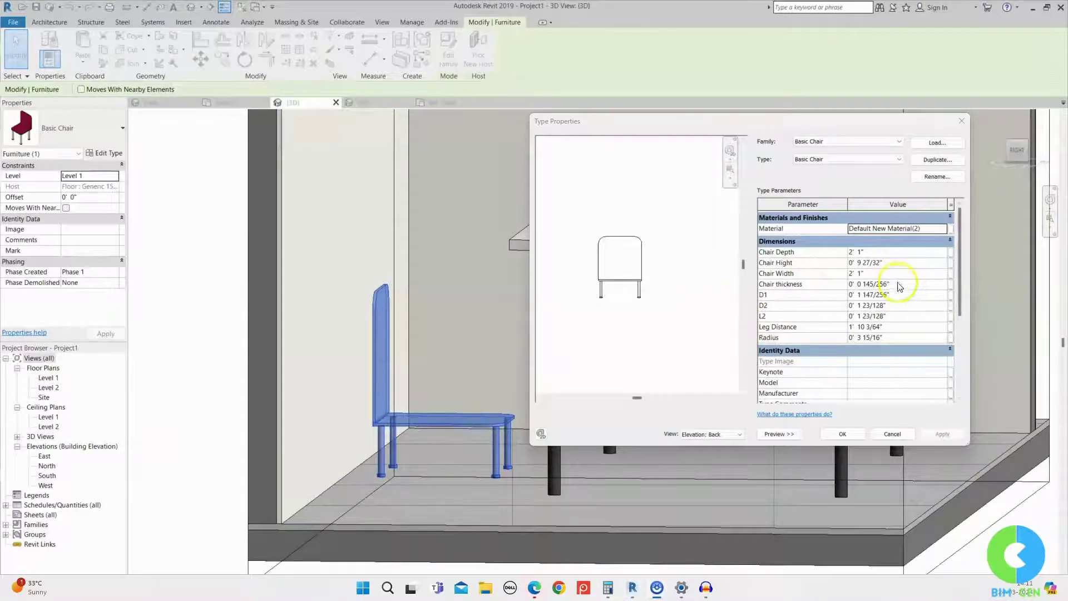
click(879, 265)
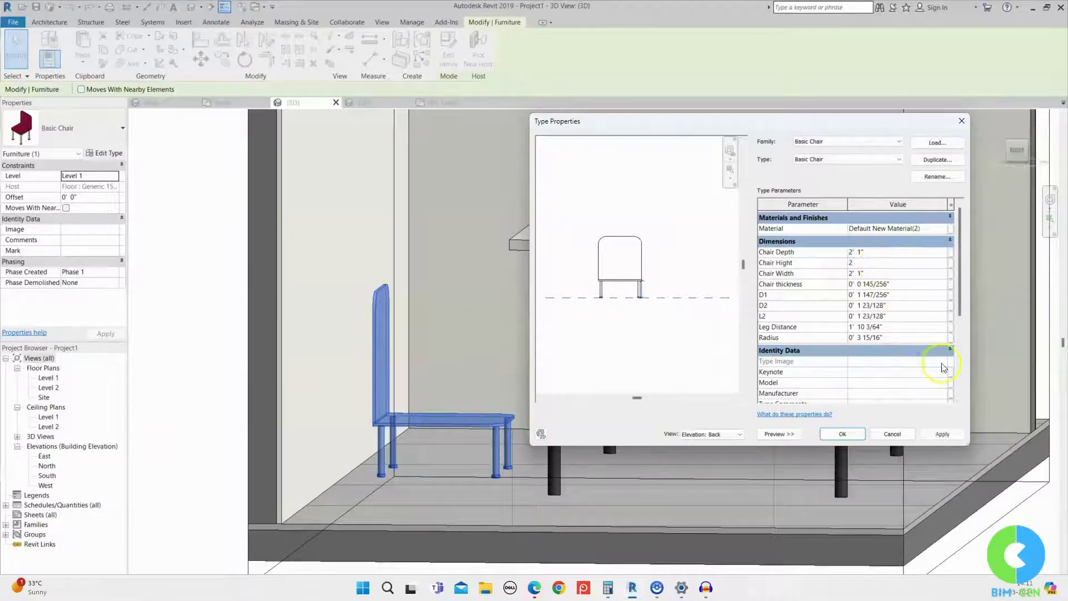
click(941, 434)
click(842, 434)
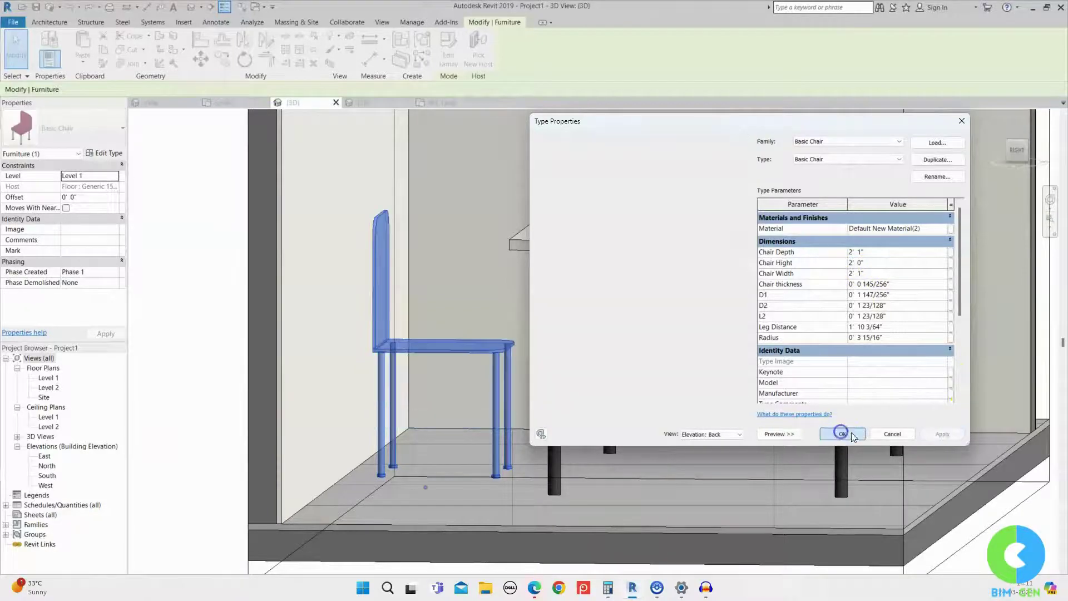
key(Escape)
Step: Compare the table's instance dimensions with the chair's instance and type properties
scroll(606, 423, up, 3)
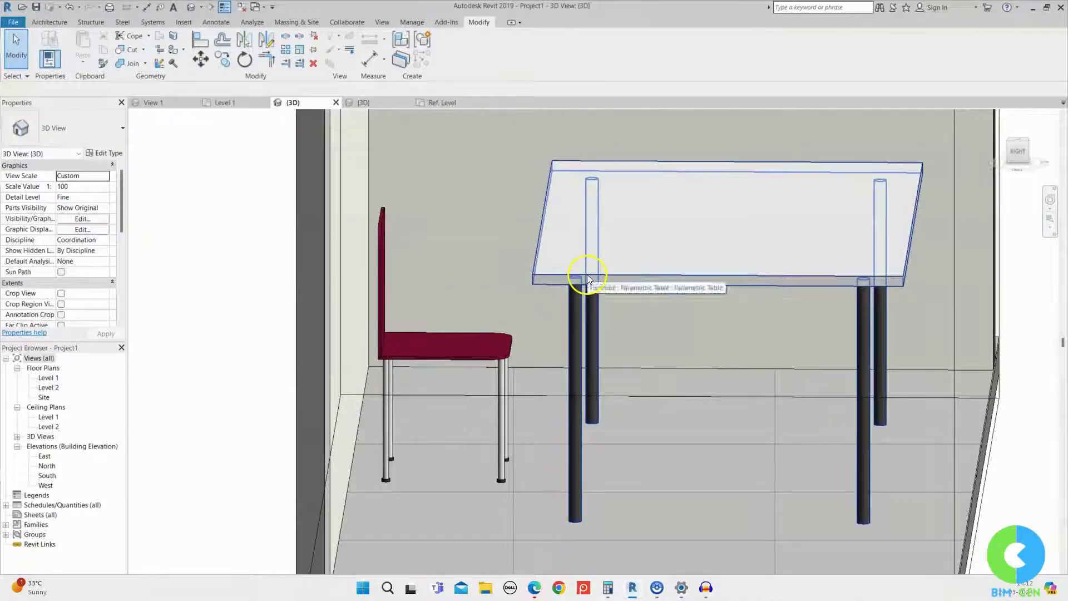
click(586, 275)
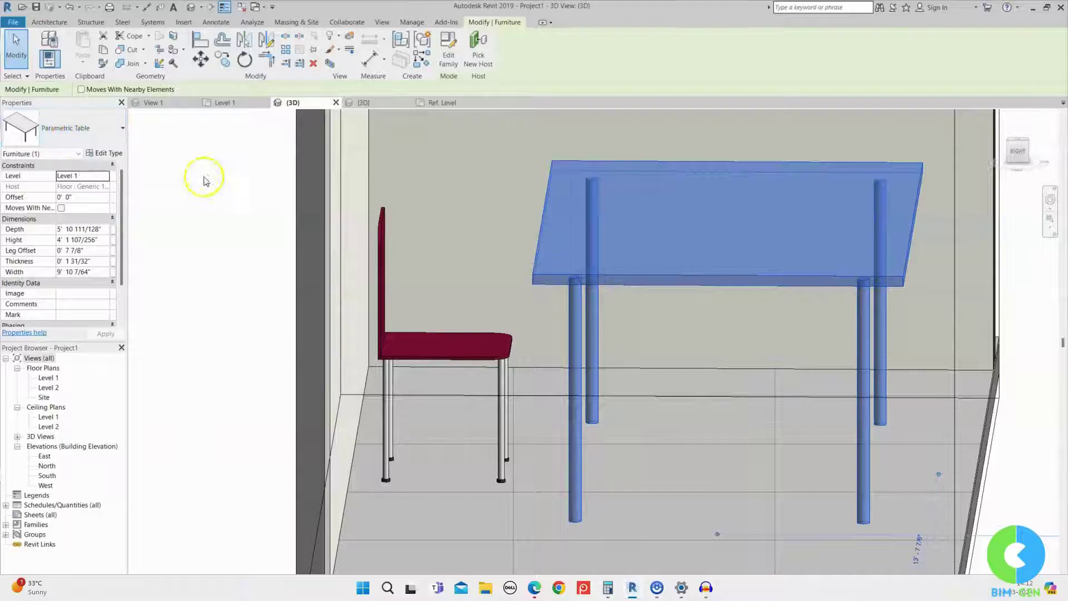
click(472, 359)
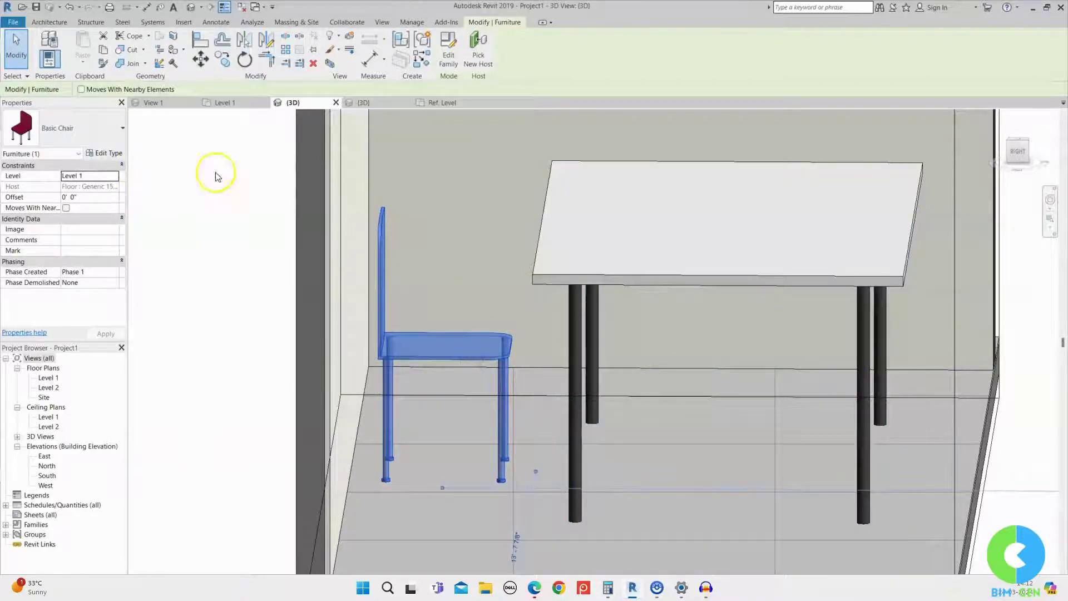
click(104, 153)
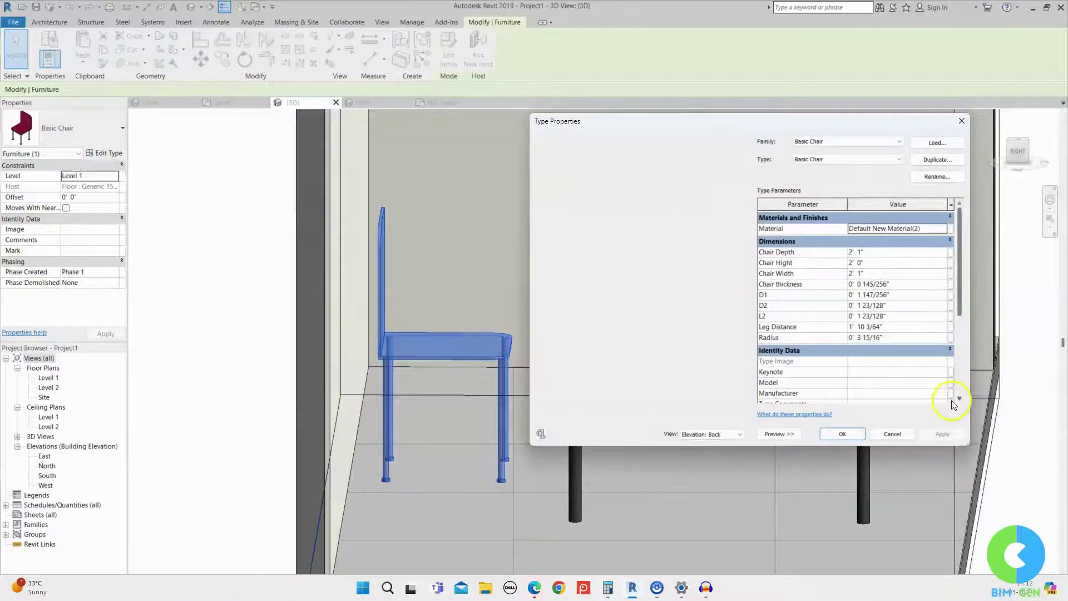
click(842, 434)
key(Escape)
Step: Inspect the table beside the chair in the project, then the table model in its own family view
scroll(438, 460, up, 4)
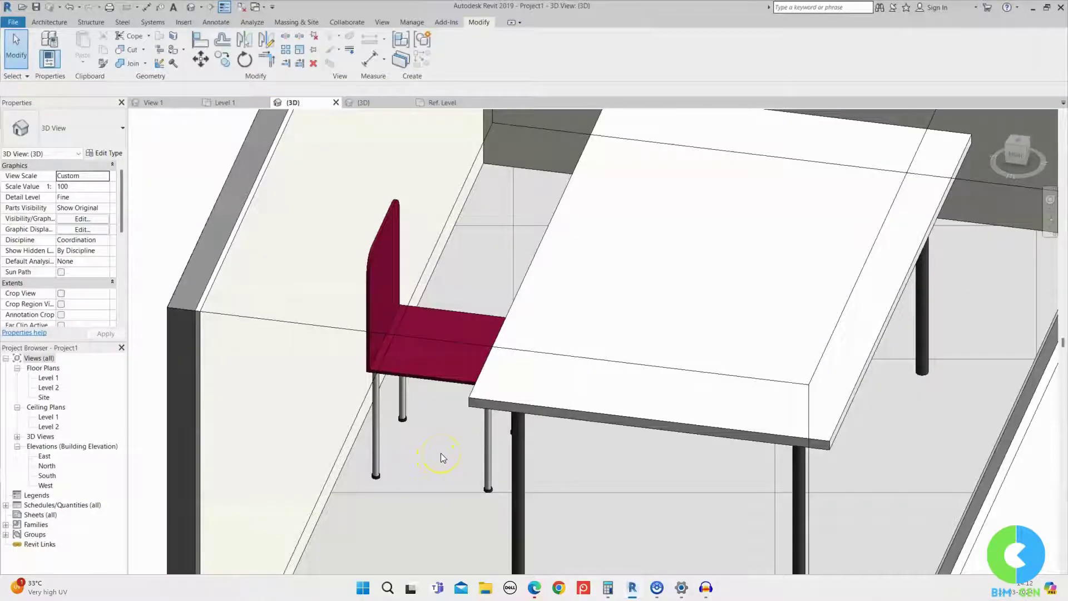
click(502, 398)
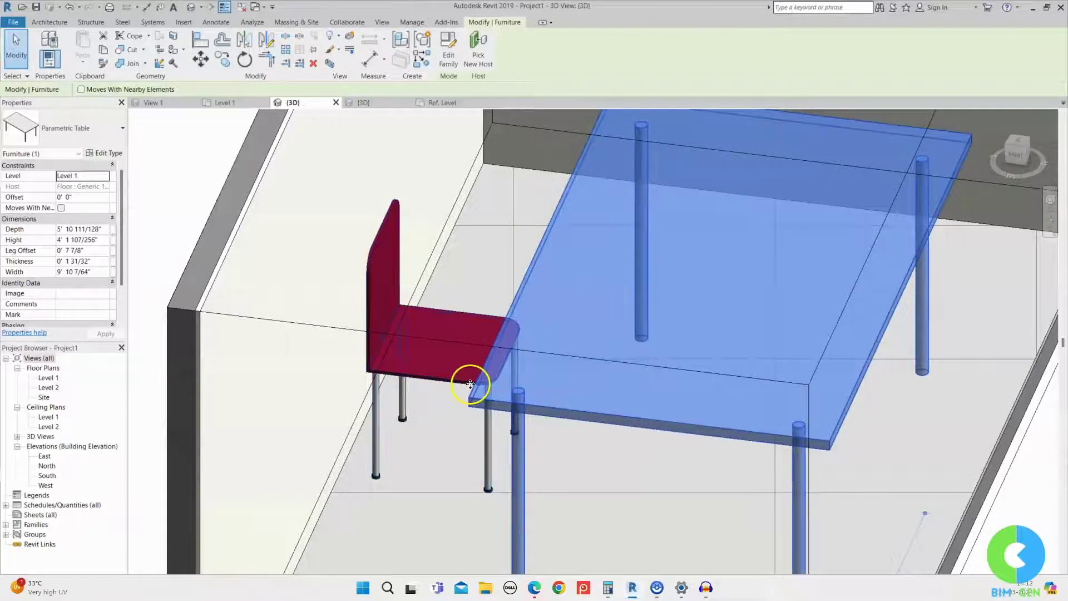
scroll(470, 383, down, 2)
shift+middle_drag(519, 436, 564, 417)
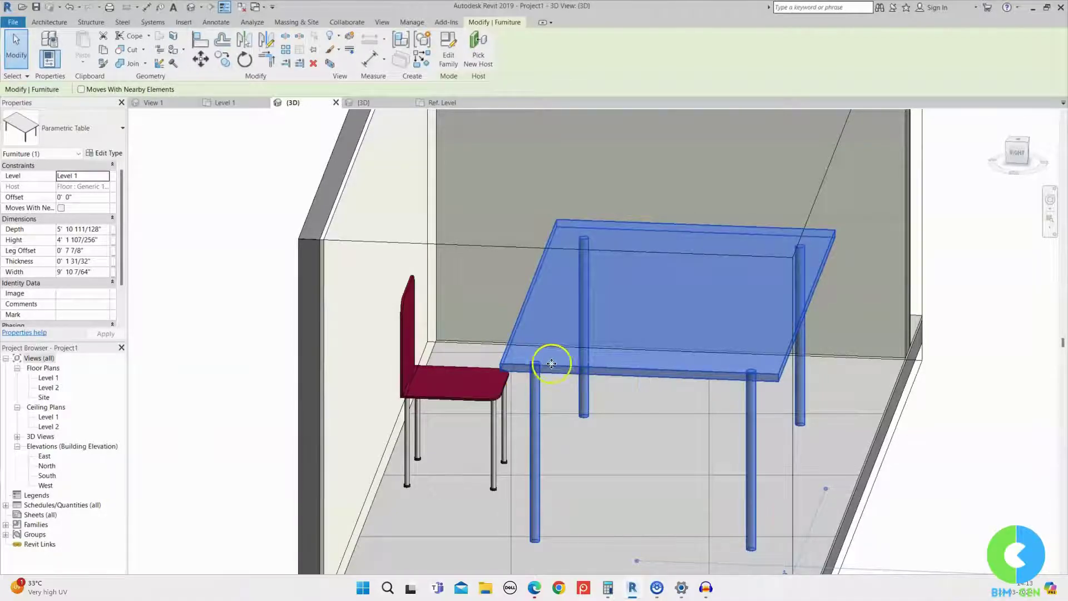
click(162, 104)
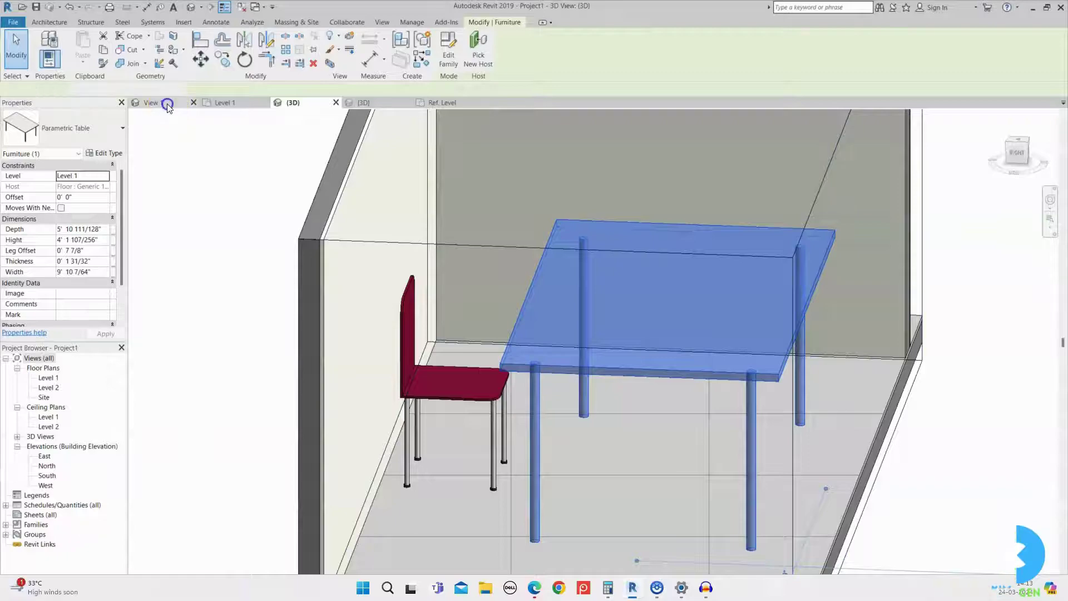
shift+middle_drag(466, 522, 453, 478)
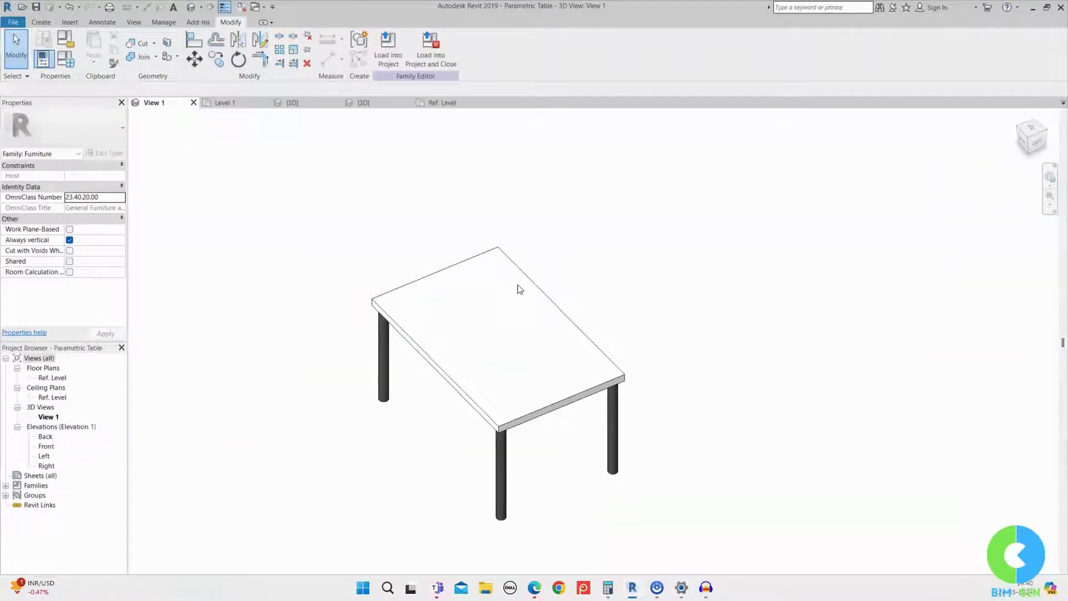
Step: Load the Basic Chair family into the open Parametric Table.rfa family instead of the project
click(365, 102)
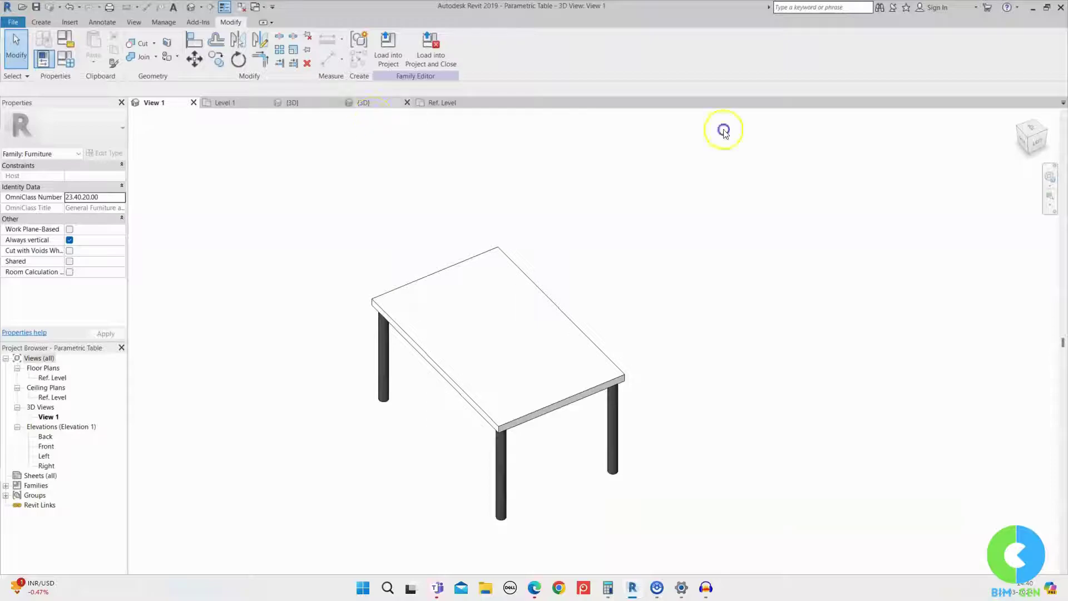
shift+middle_drag(779, 368, 508, 248)
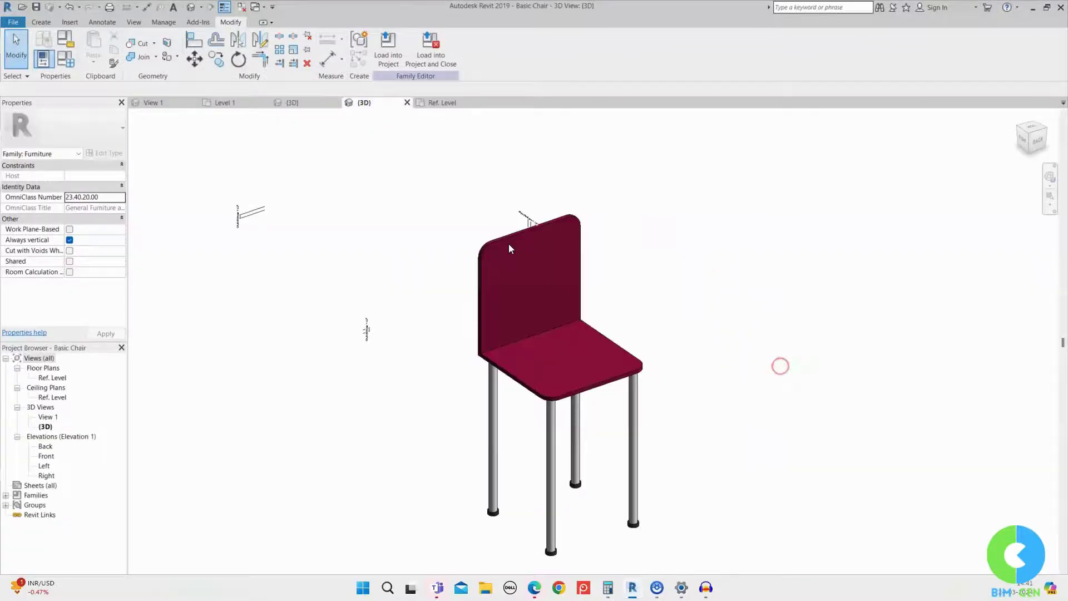
click(389, 65)
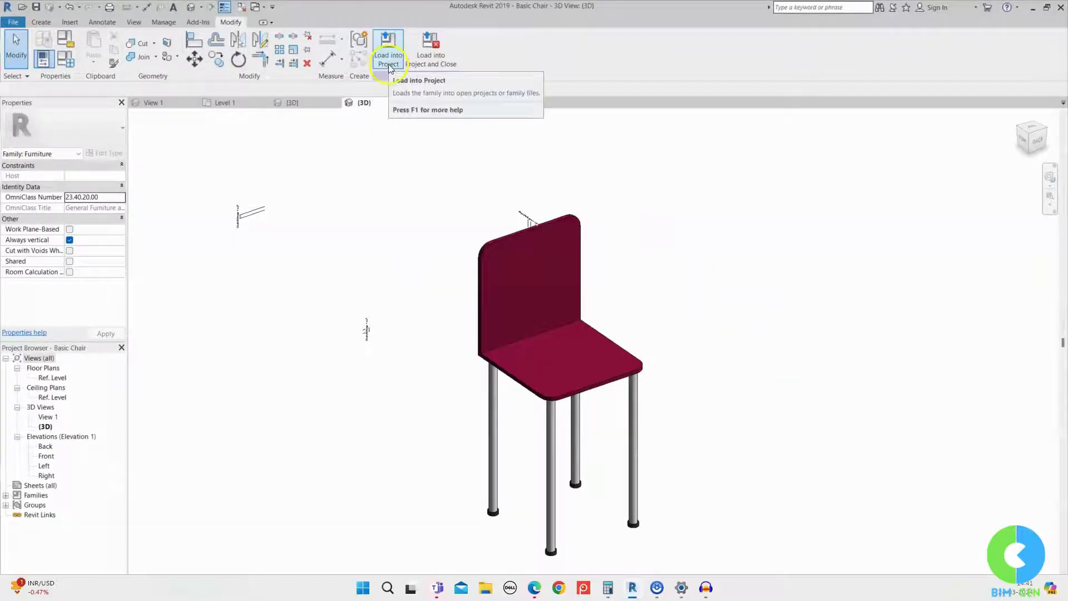
click(467, 247)
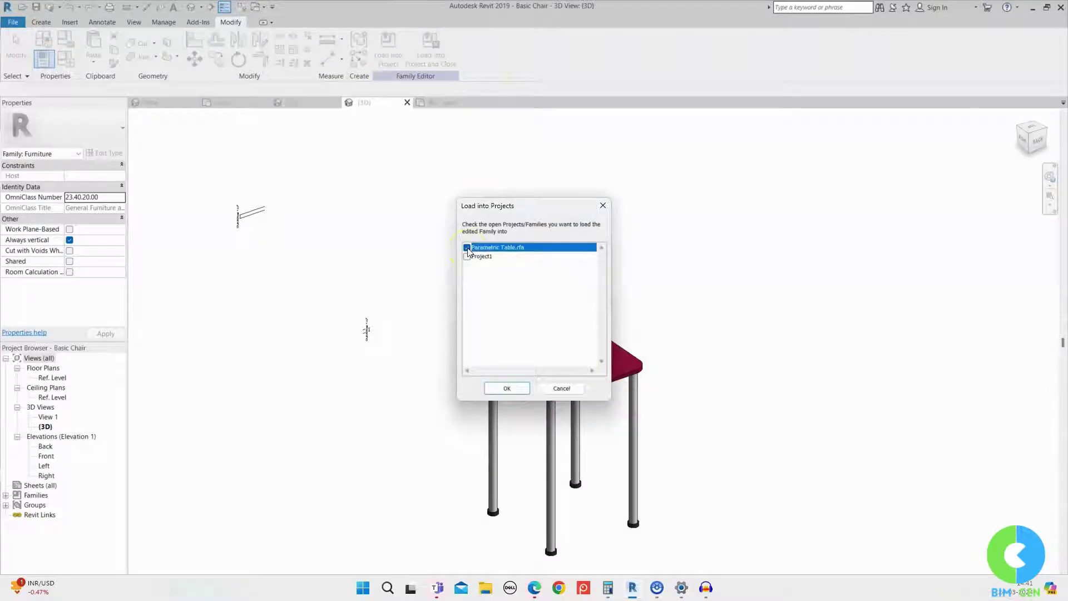
click(516, 389)
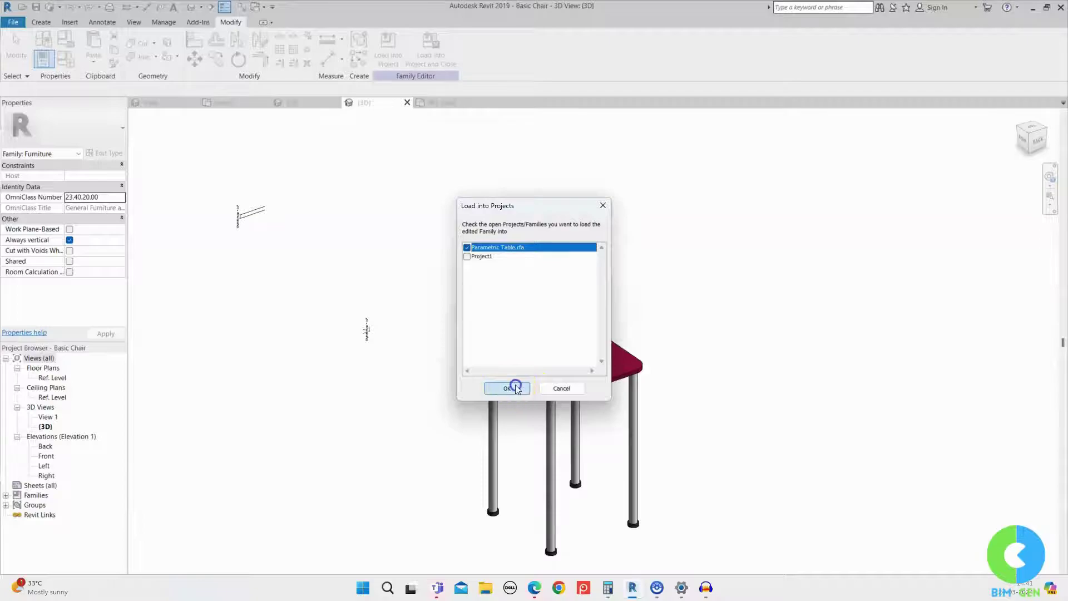
Step: Place a Basic Chair along the table's back long side at Ref. Level and rotate it to face the tabletop
click(476, 280)
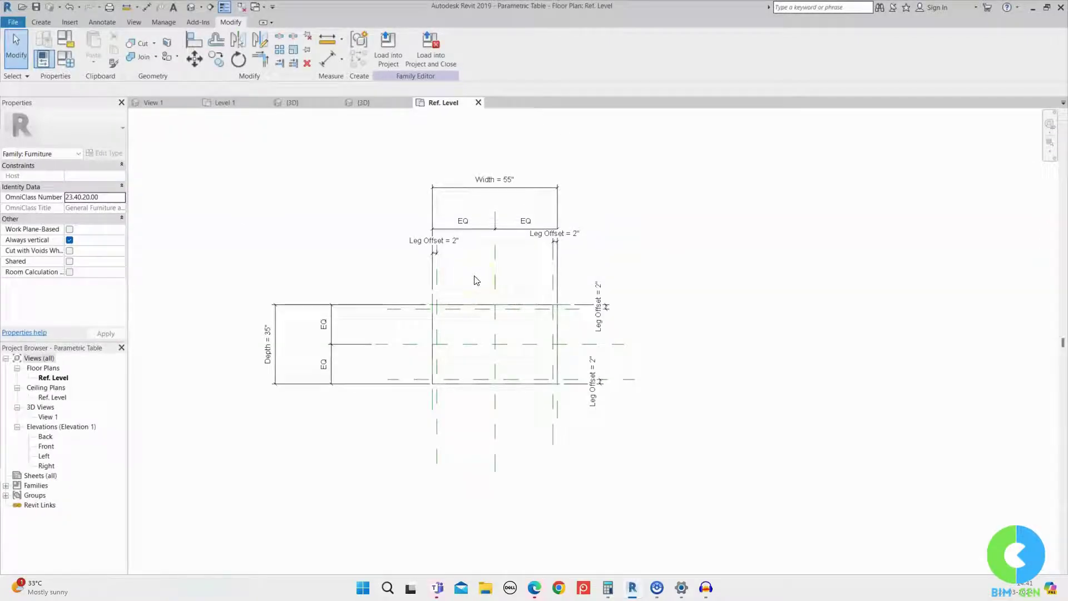
click(455, 268)
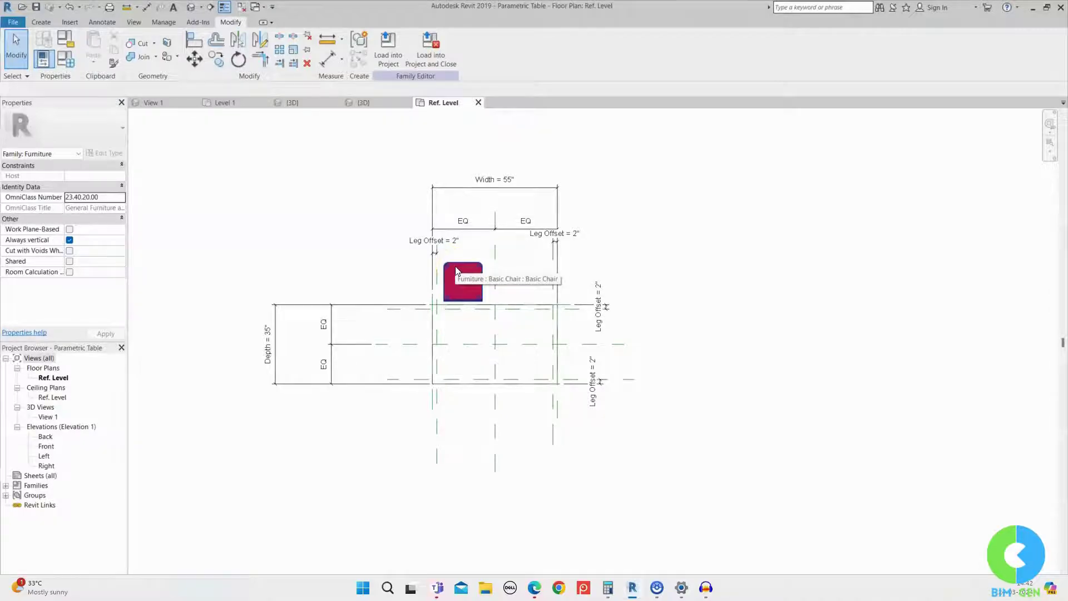
click(164, 103)
shift+middle_drag(557, 440, 815, 562)
click(435, 466)
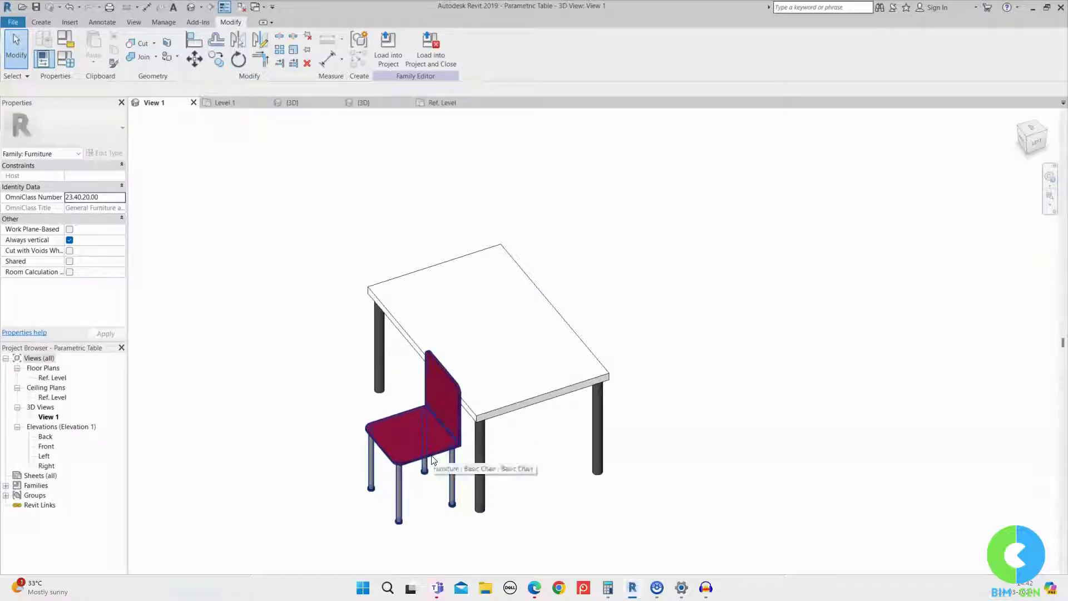
click(433, 457)
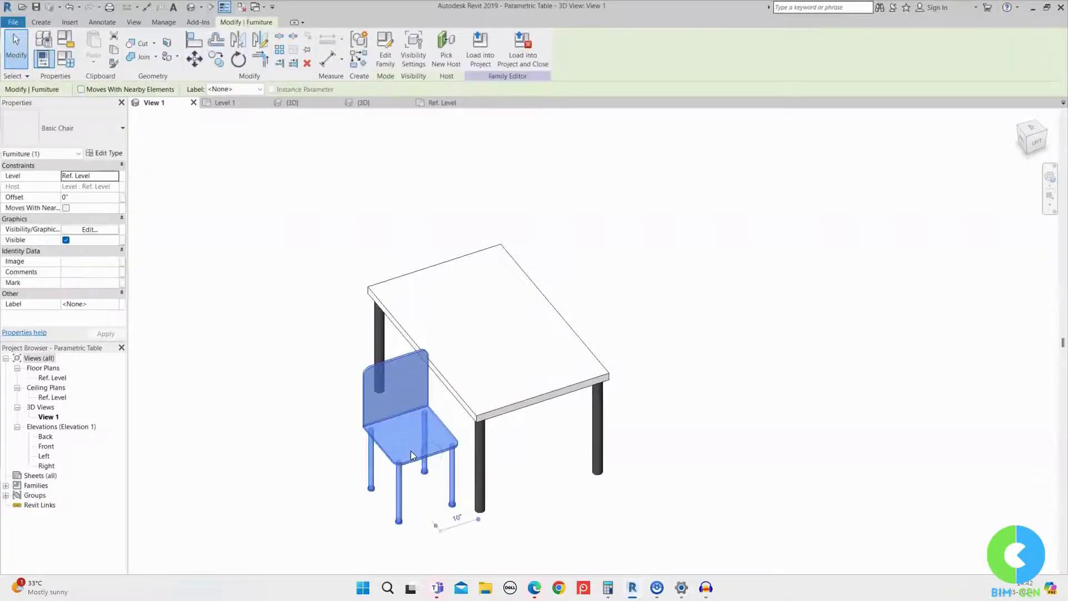
key(space)
click(562, 482)
shift+middle_drag(562, 483, 576, 405)
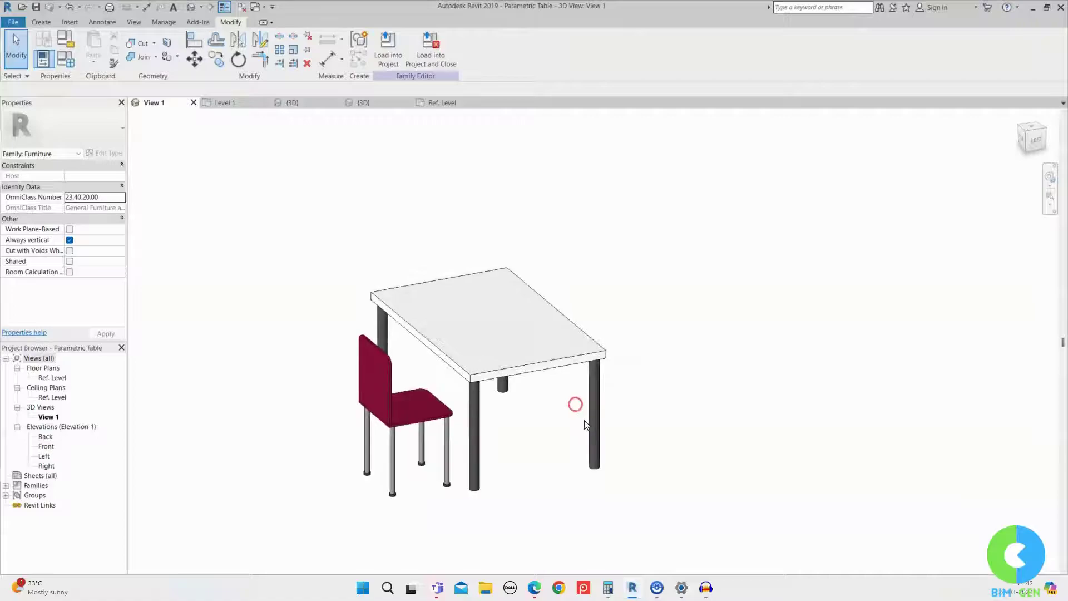
scroll(422, 444, up, 2)
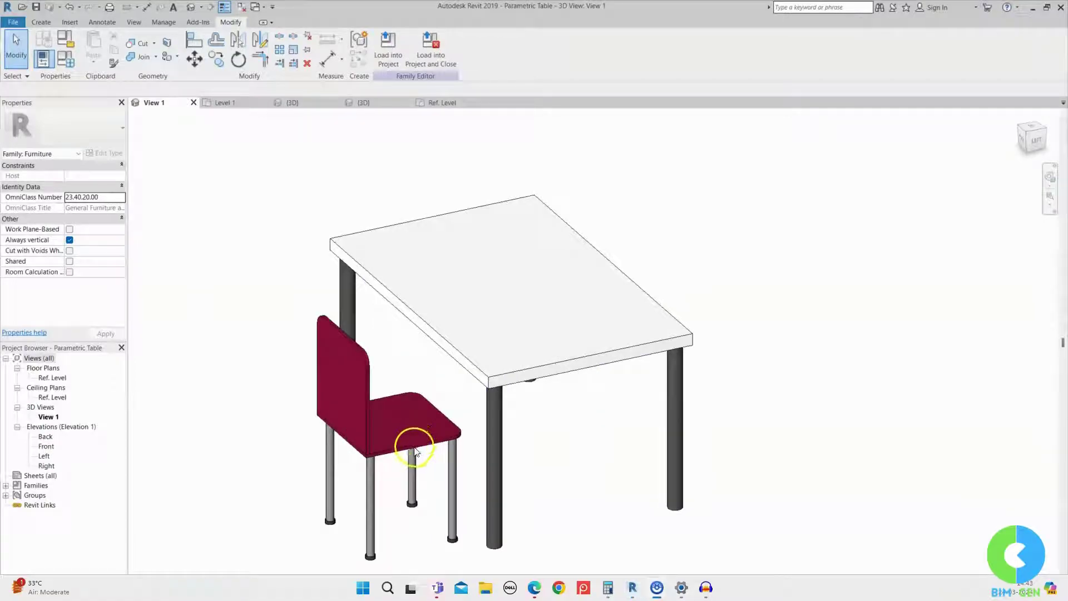
Step: In the Ref. Level plan, align the chair's front edge to the back Leg Offset reference plane and lock it
click(445, 106)
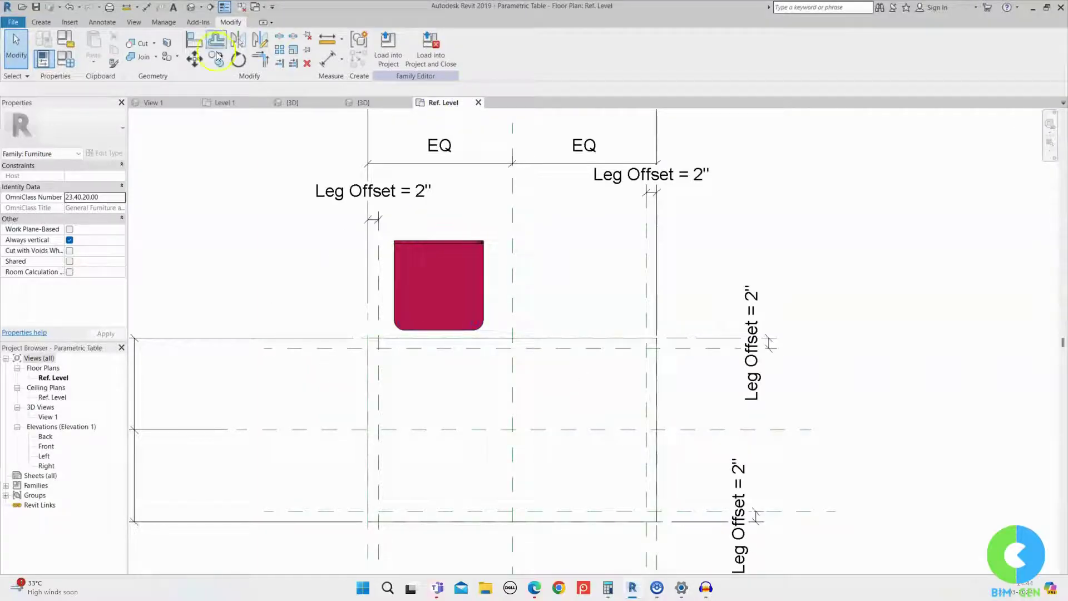
click(193, 42)
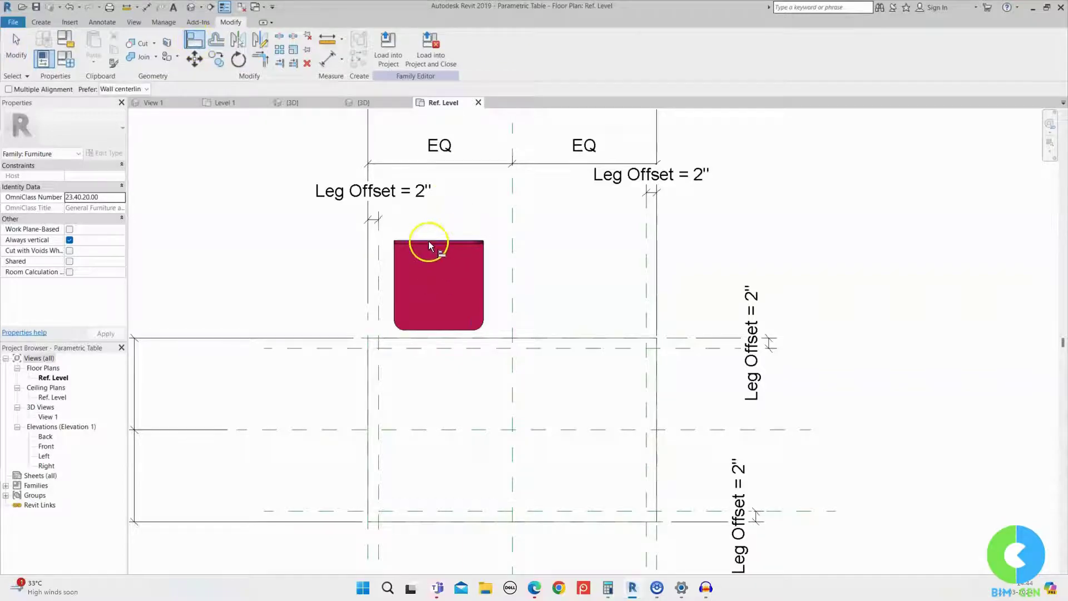
click(411, 350)
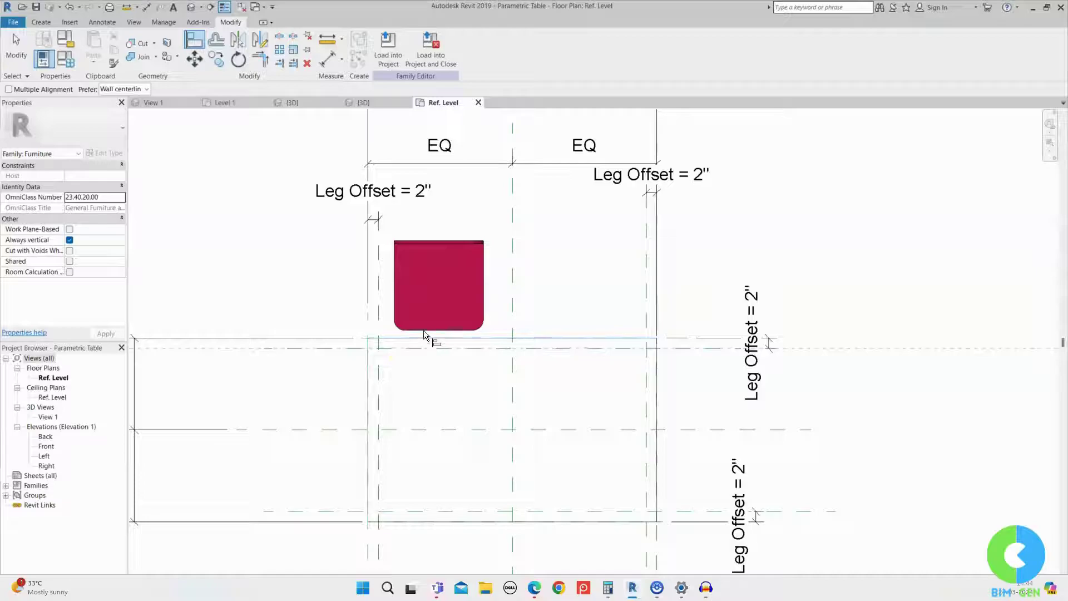
click(423, 331)
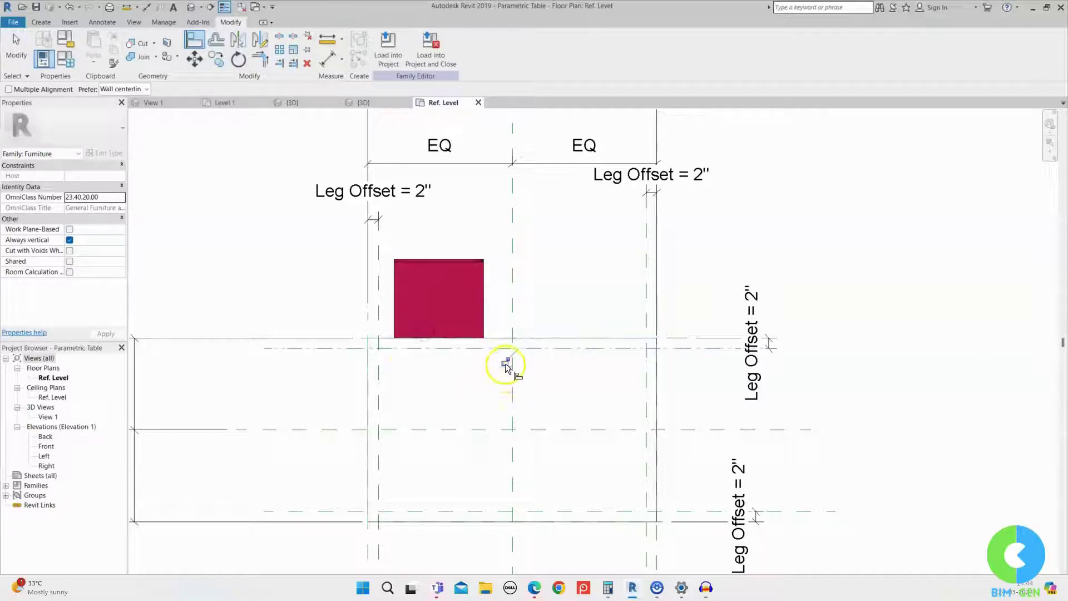
key(Escape)
key(Escape)
Step: Create five more similar Basic Chairs around the table: one more at the back, two at the front and one at each end
scroll(467, 220, down, 2)
click(454, 234)
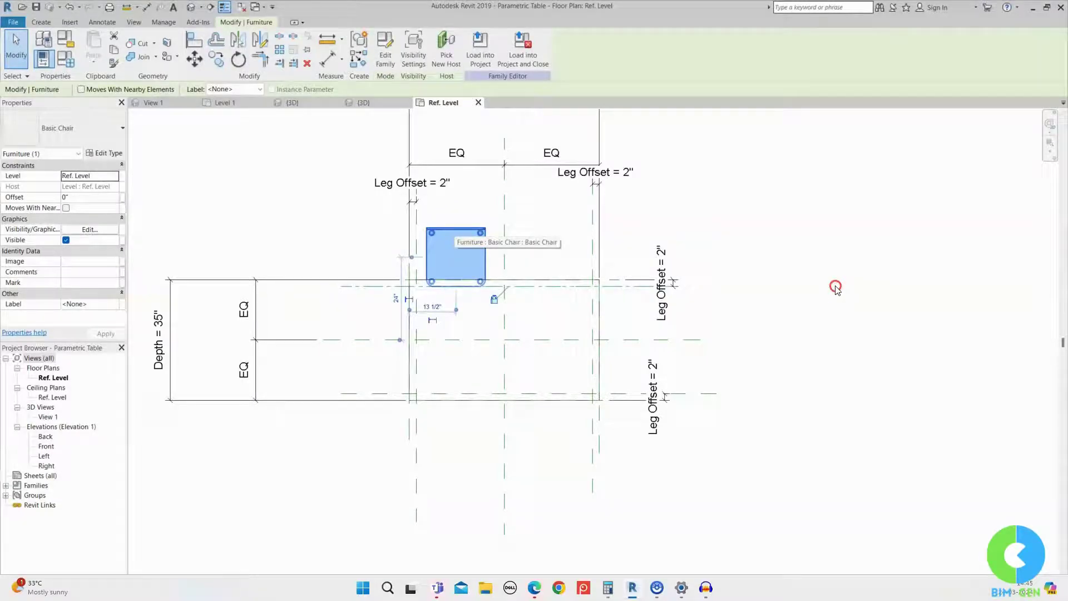
right_click(454, 229)
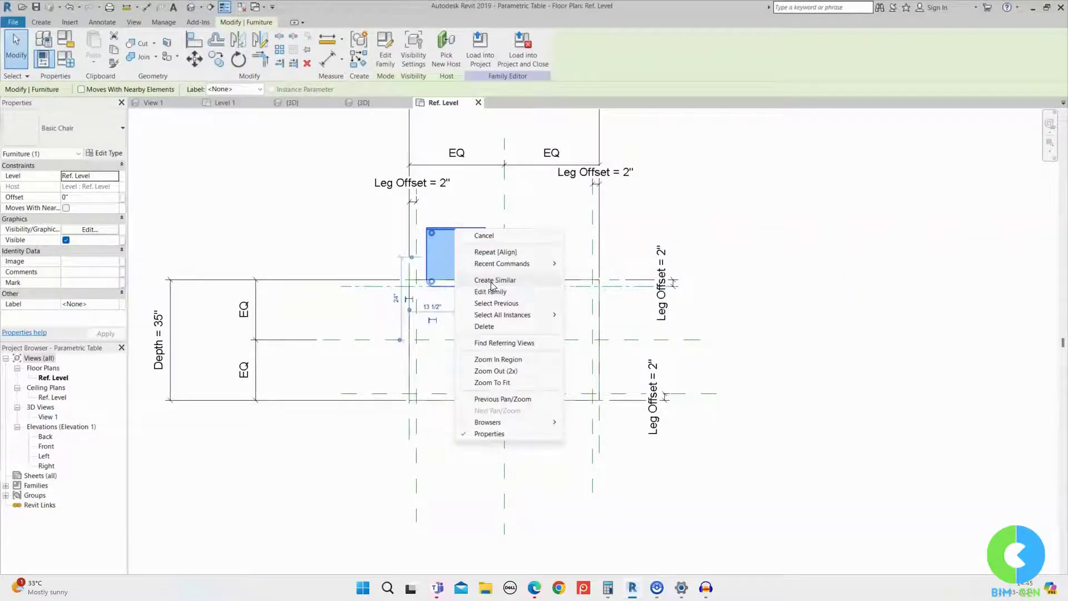
click(491, 280)
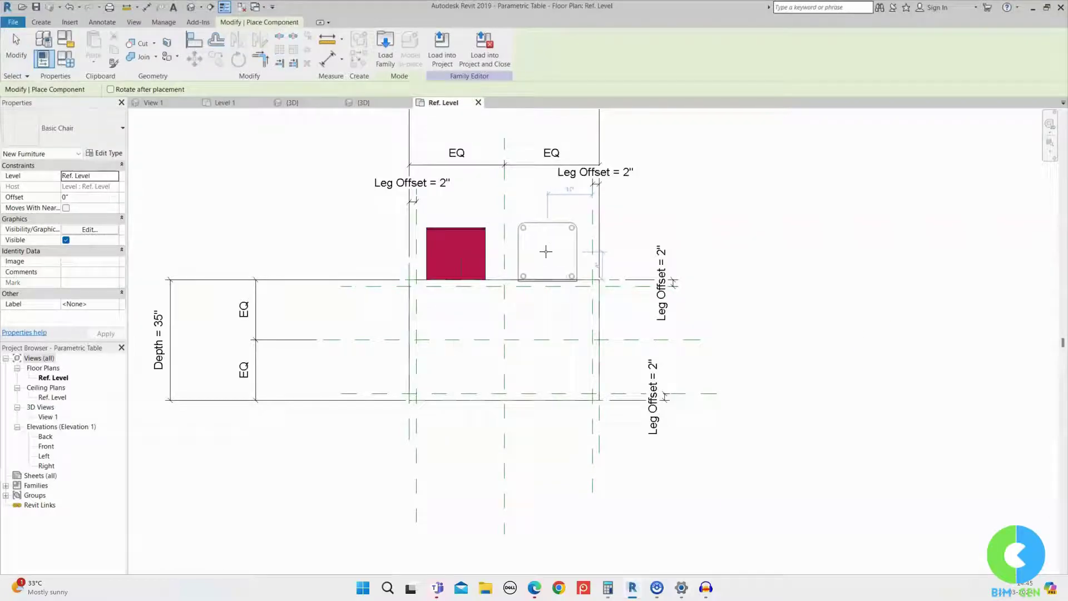
click(545, 252)
click(551, 439)
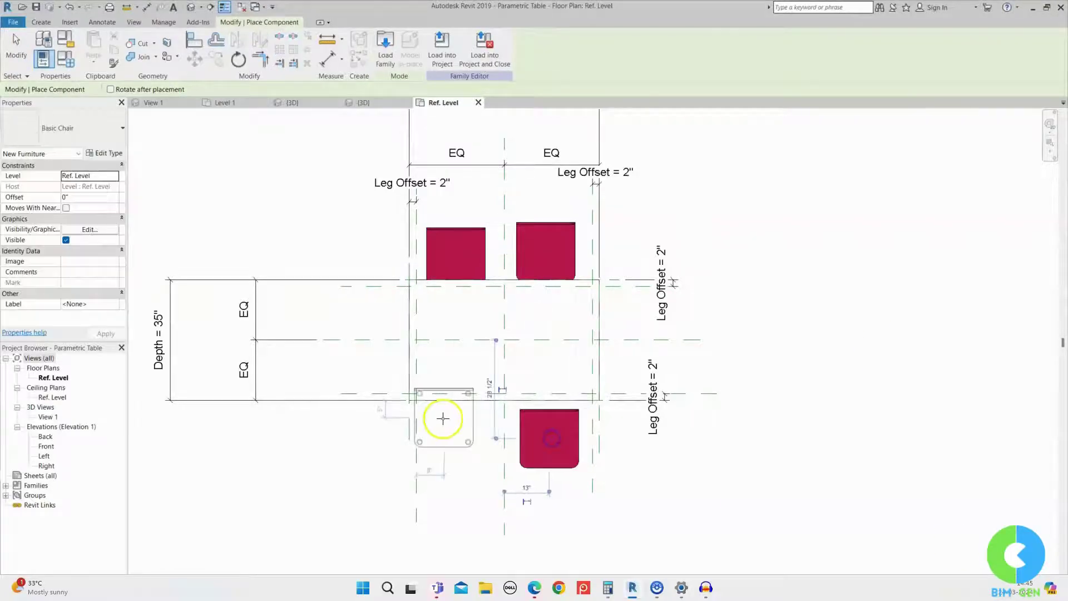
click(455, 438)
click(367, 332)
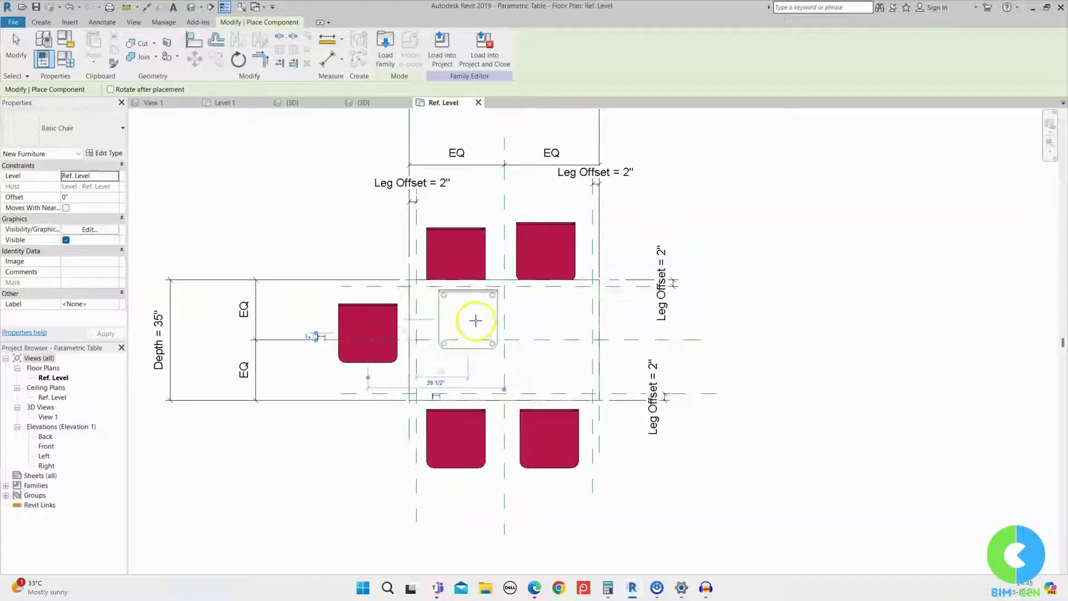
click(641, 330)
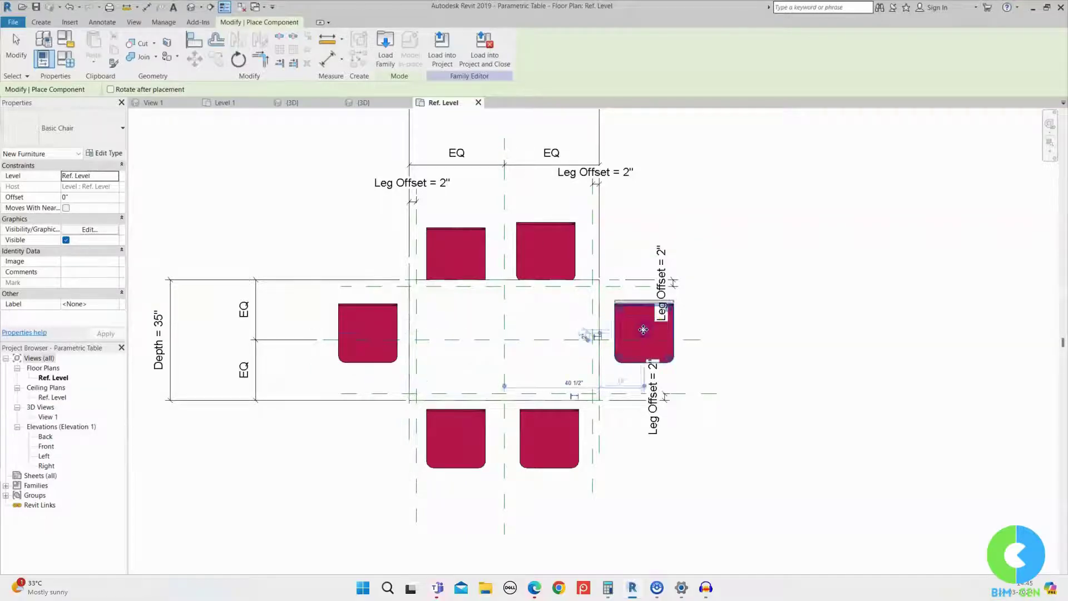
key(Escape)
key(Escape)
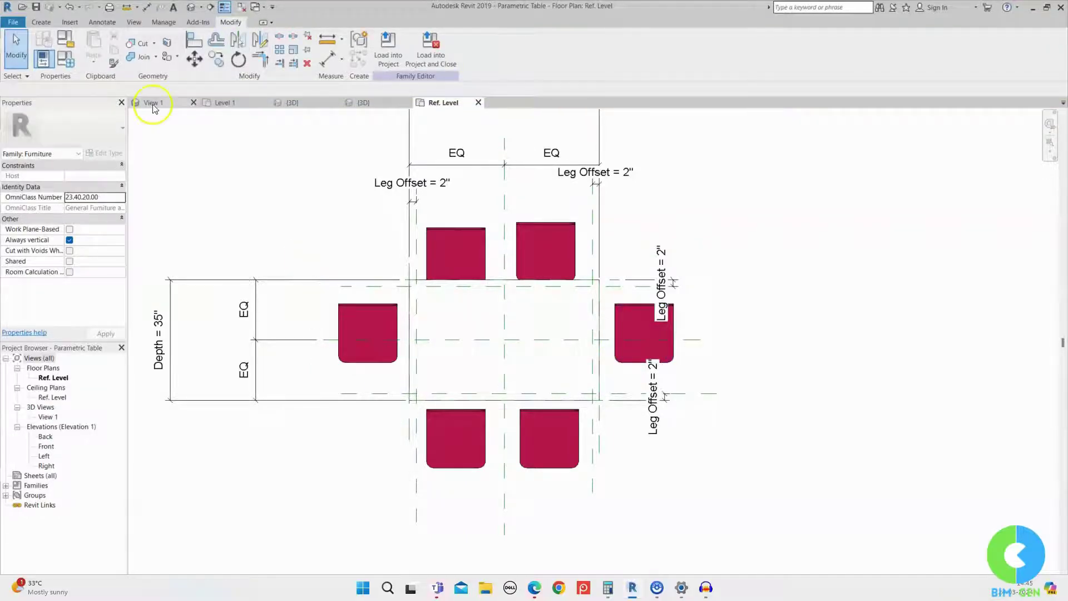
Step: In the table's 3D view, rotate the two end chairs and the front pair so every chair faces the table
click(152, 102)
shift+middle_drag(619, 445, 431, 417)
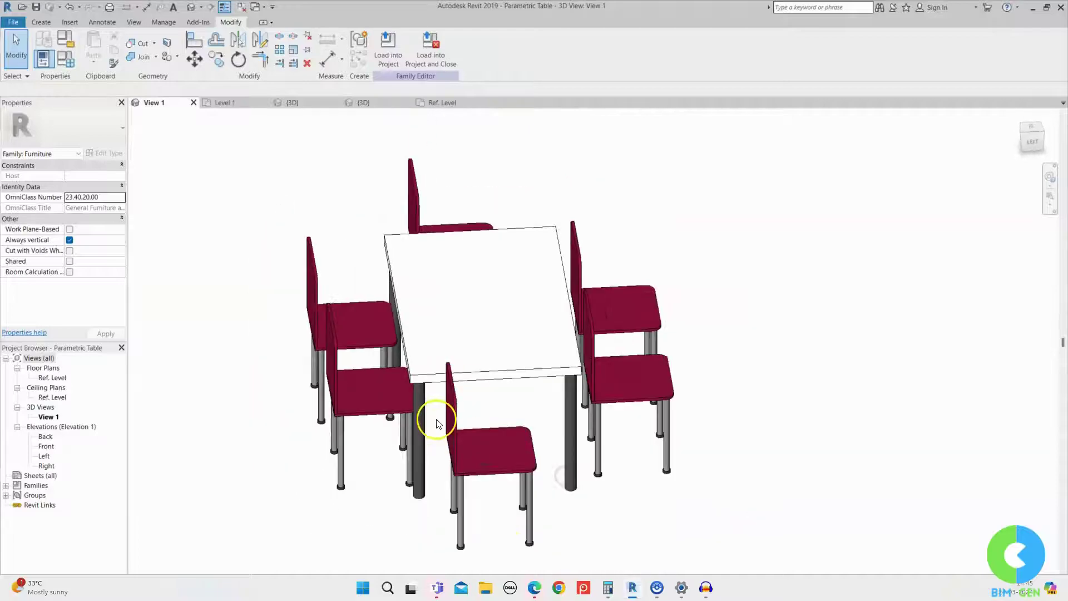
click(484, 479)
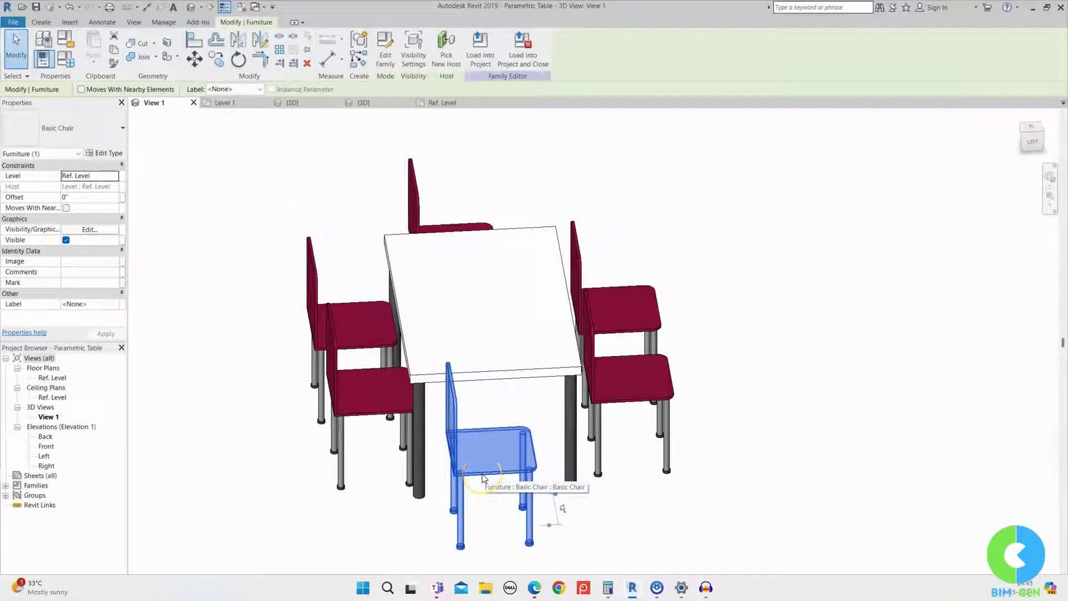
click(422, 209)
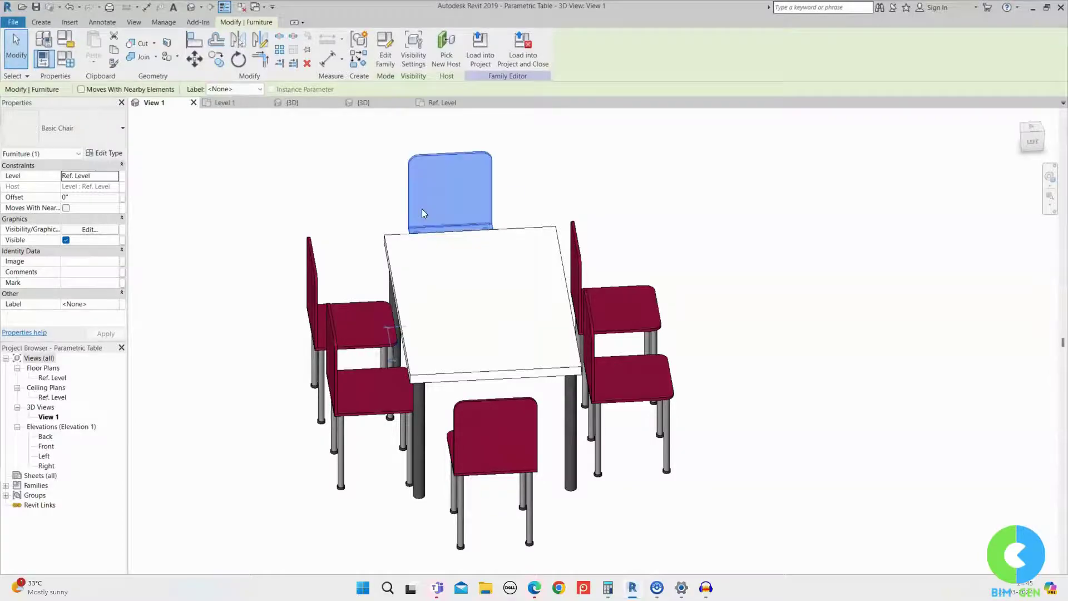
click(622, 395)
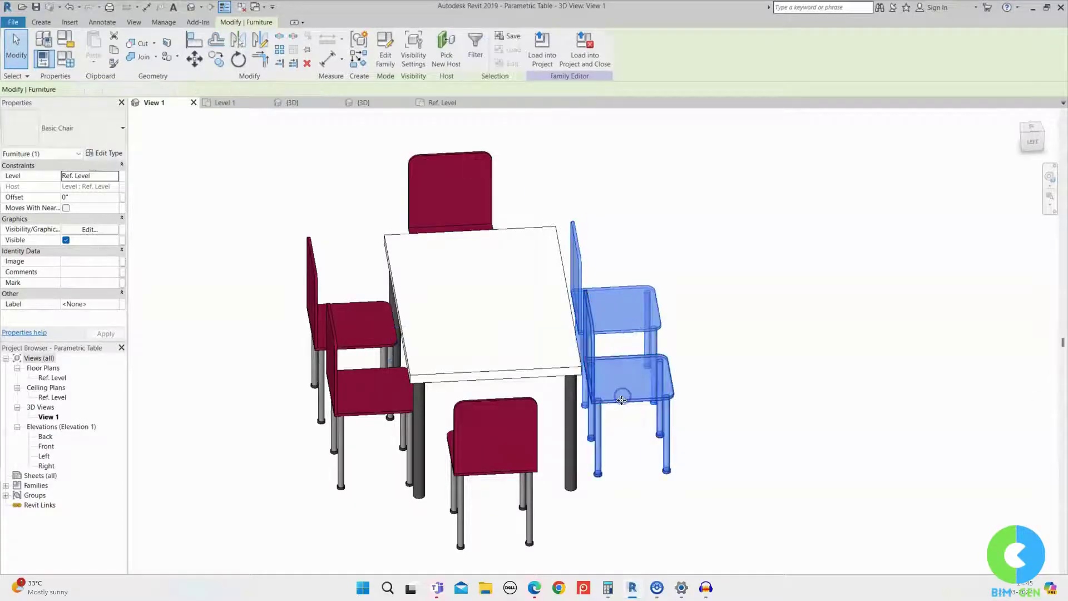
click(715, 400)
shift+middle_drag(715, 400, 940, 380)
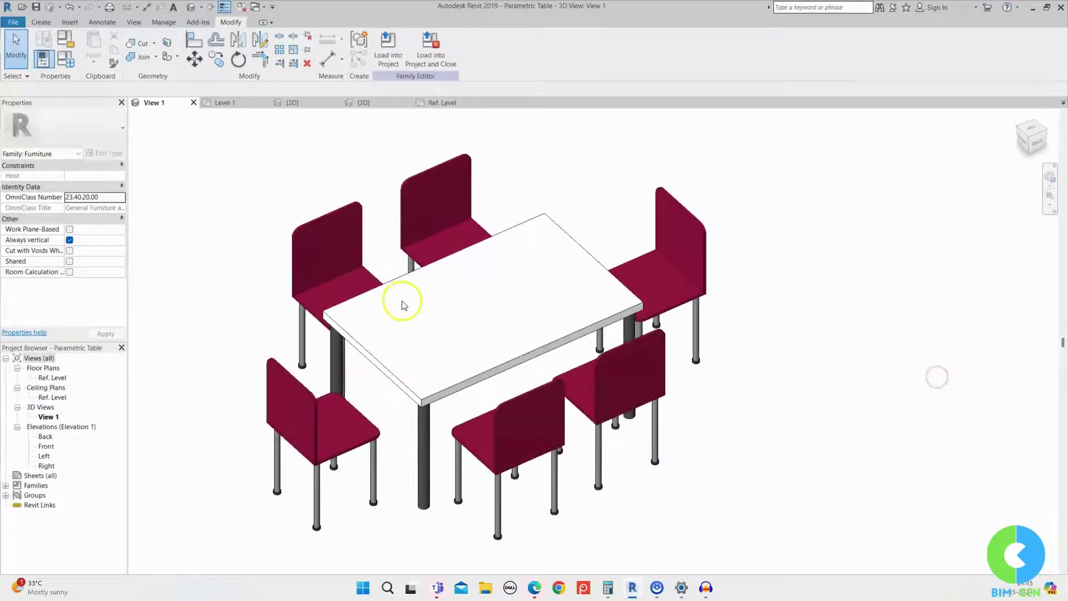
shift+middle_drag(555, 460, 543, 502)
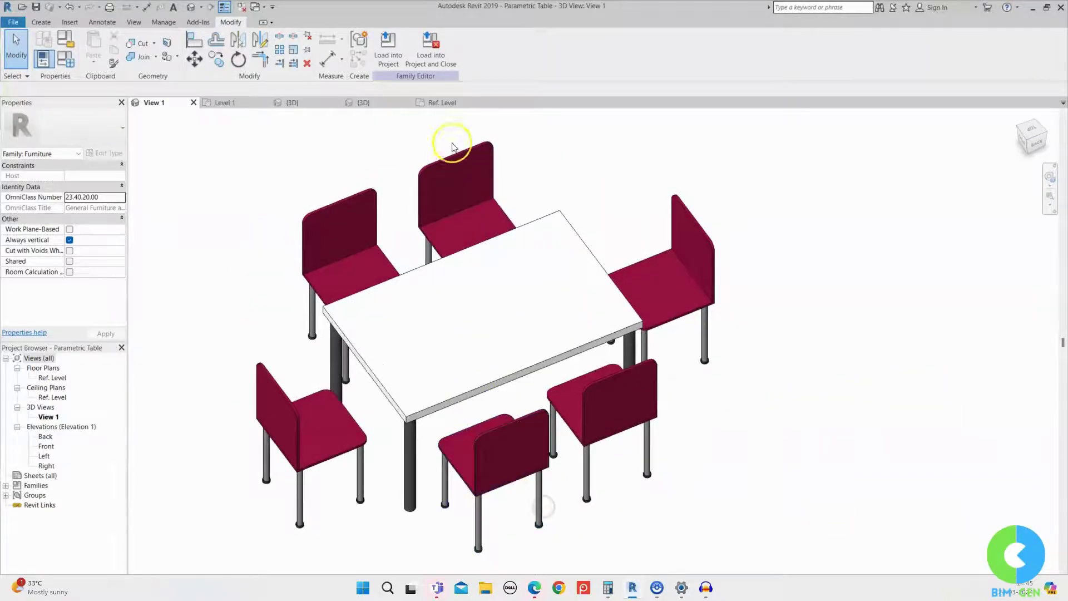
Step: In the Ref. Level plan, align and lock the two end chairs' front edges to the nearest Leg Offset reference planes
click(437, 103)
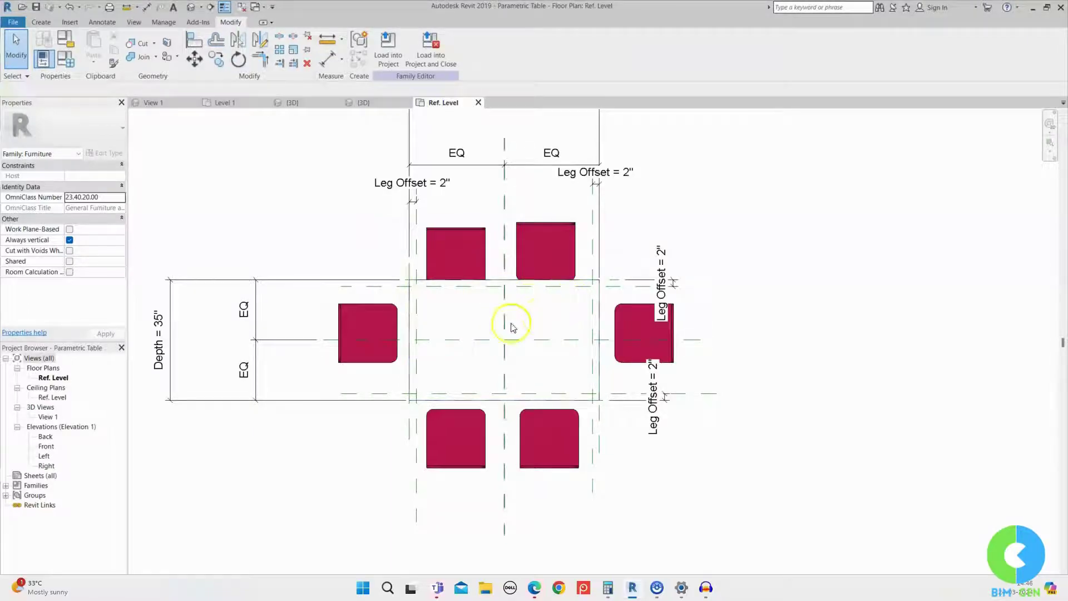
click(196, 44)
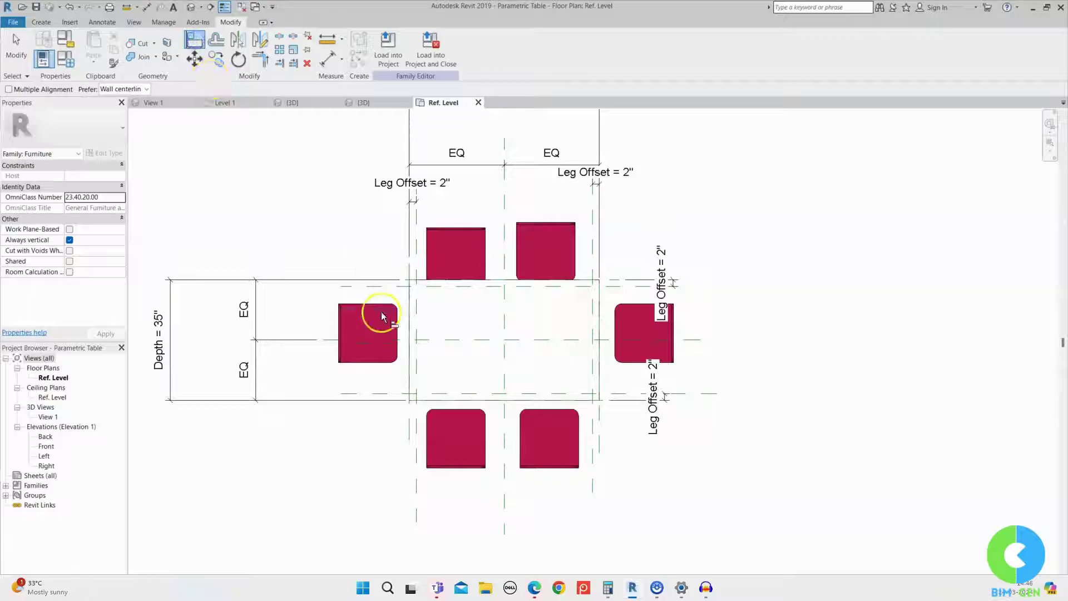
click(398, 334)
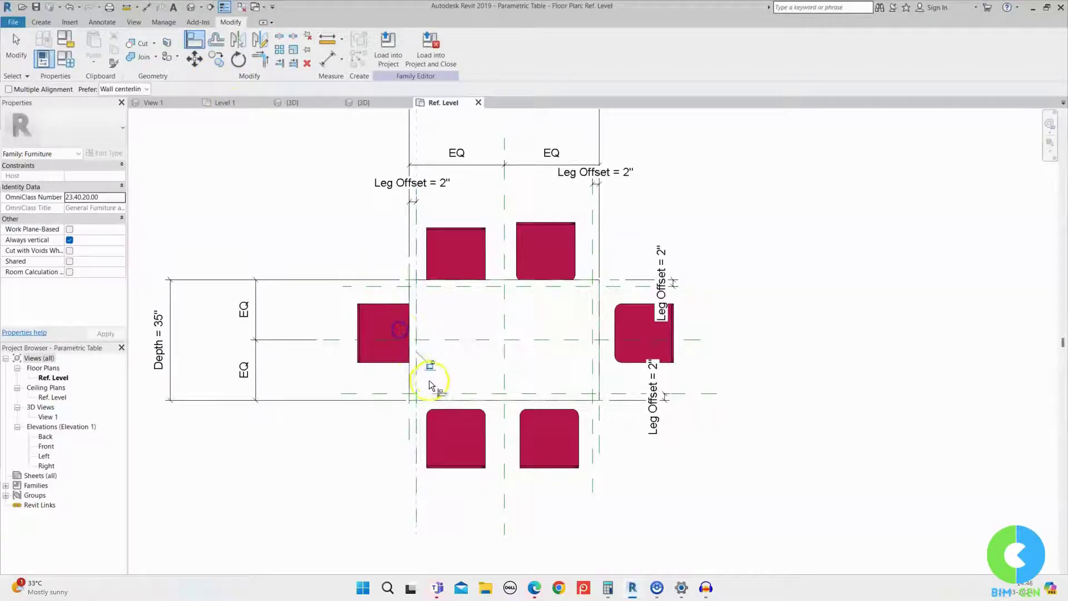
click(593, 339)
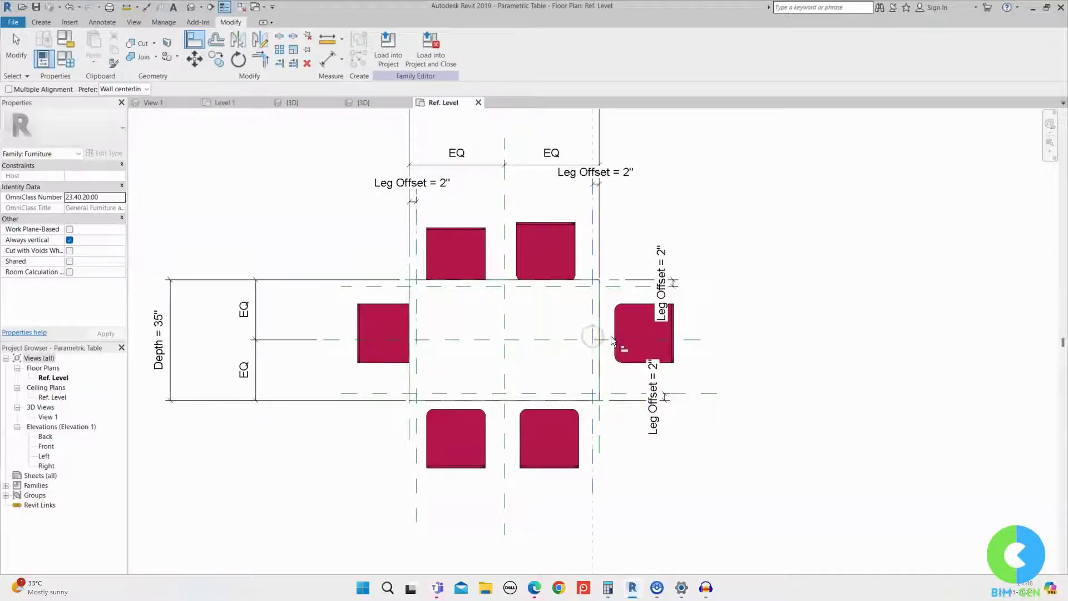
click(612, 337)
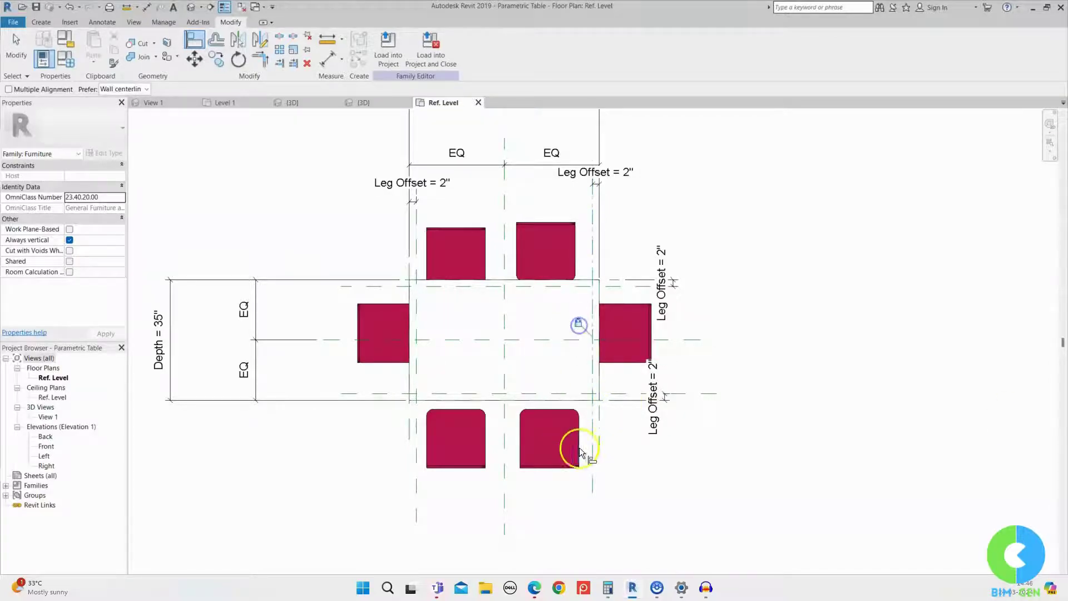
Step: Align both front chairs' front edges to the front Leg Offset reference plane and lock them
click(438, 394)
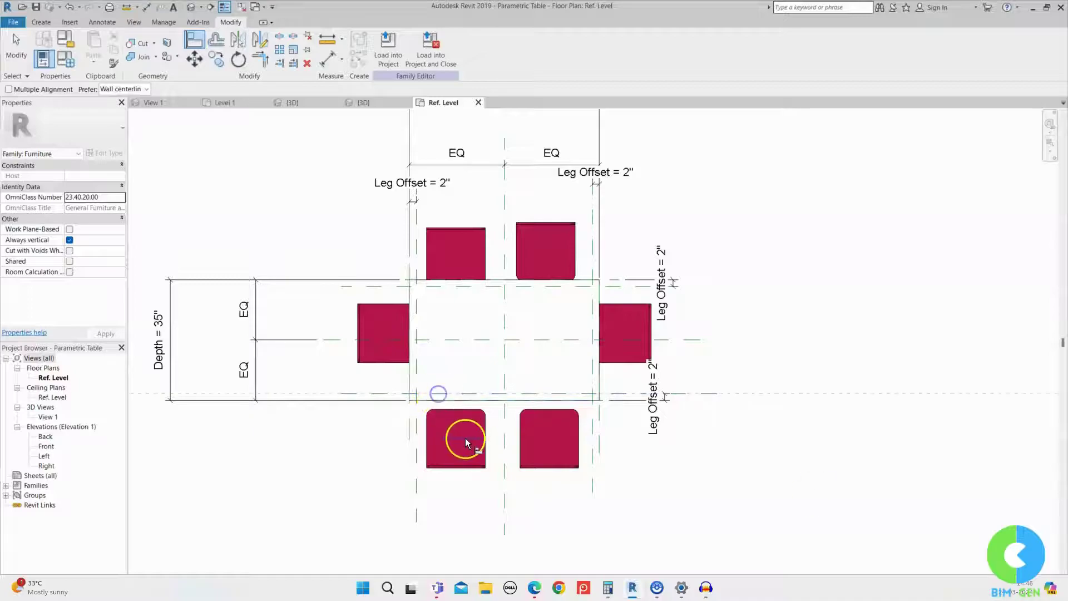
click(452, 409)
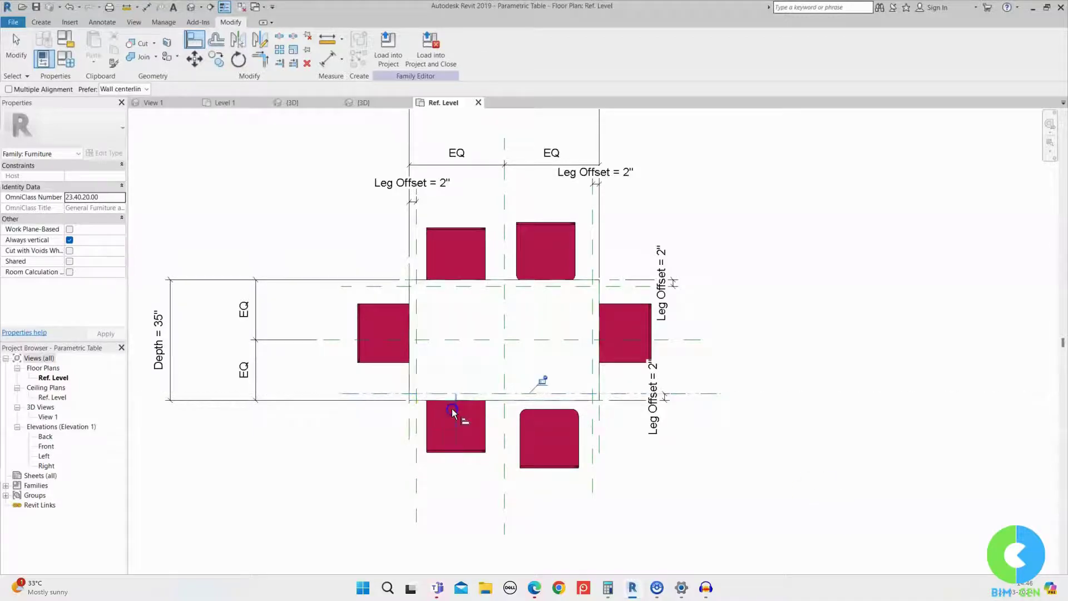
click(541, 410)
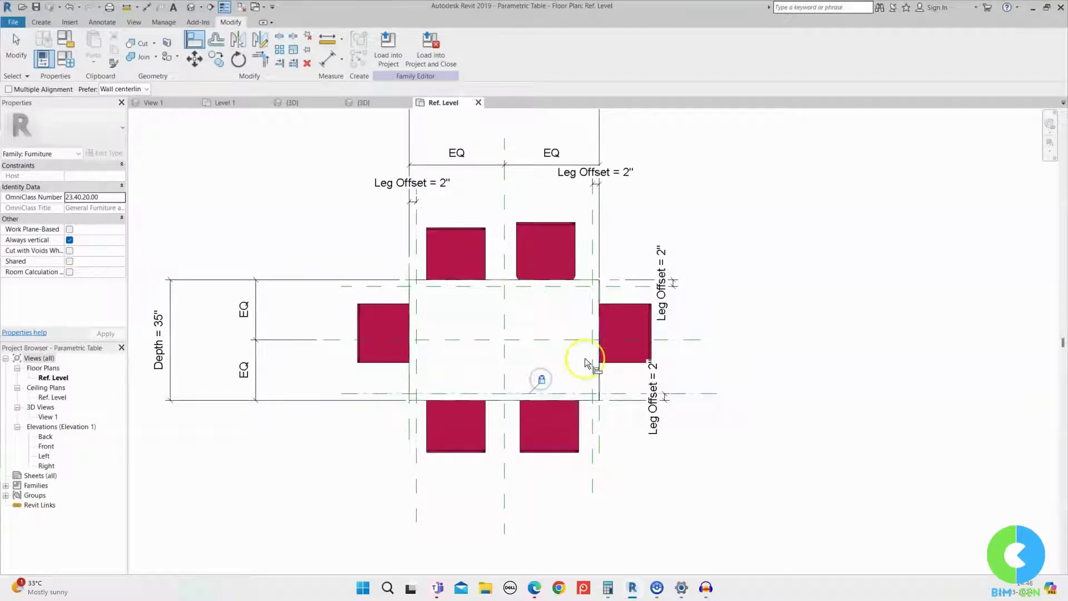
key(Escape)
key(Escape)
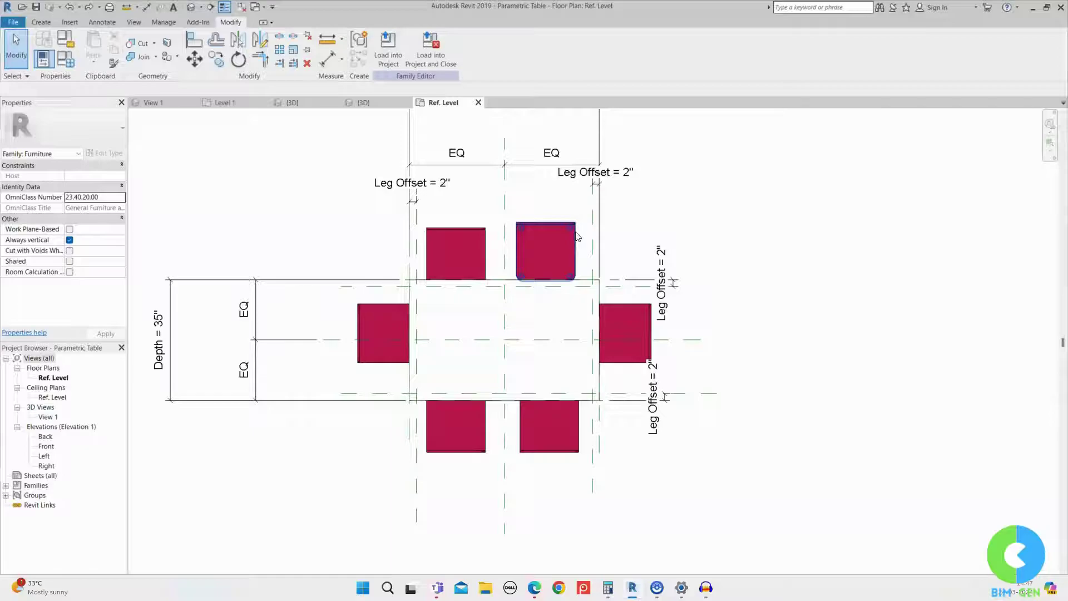
Step: Align the second back chair's front edge to the back Leg Offset reference plane and lock it
click(238, 49)
click(189, 42)
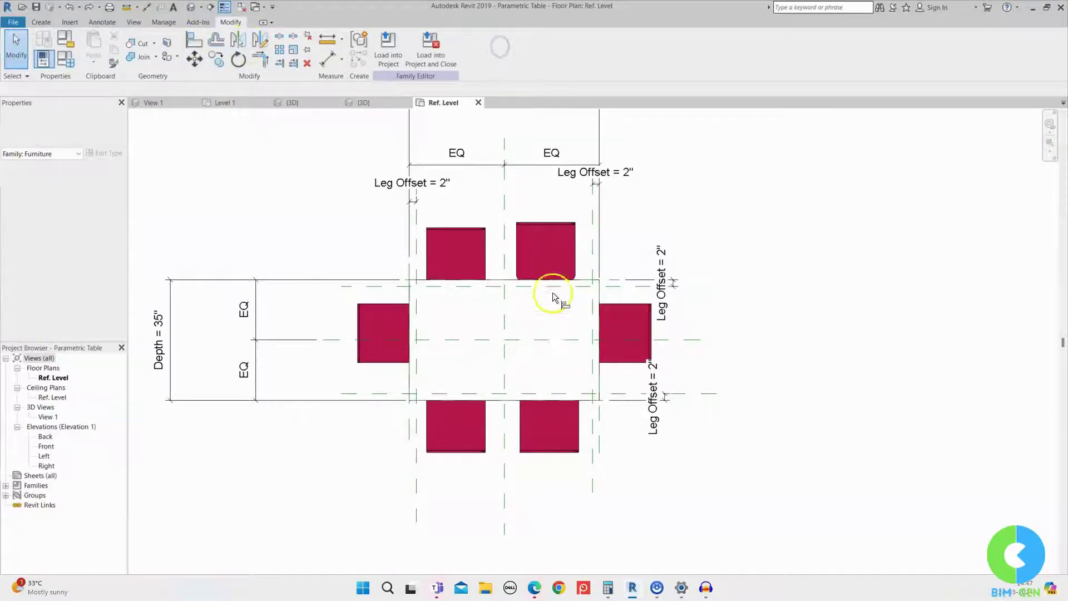
scroll(536, 289, up, 2)
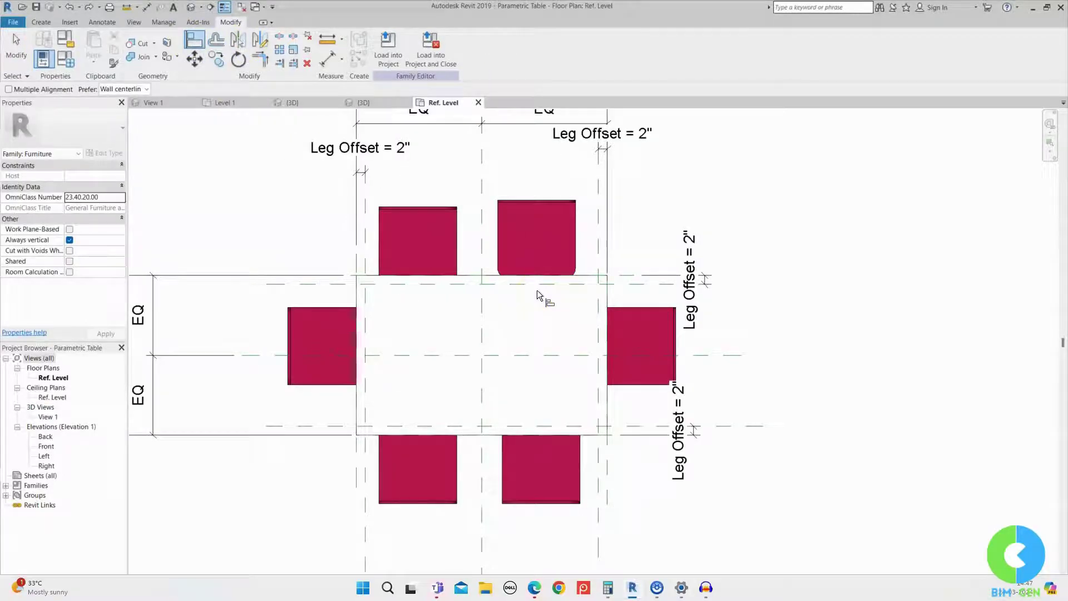
click(517, 286)
scroll(517, 291, up, 3)
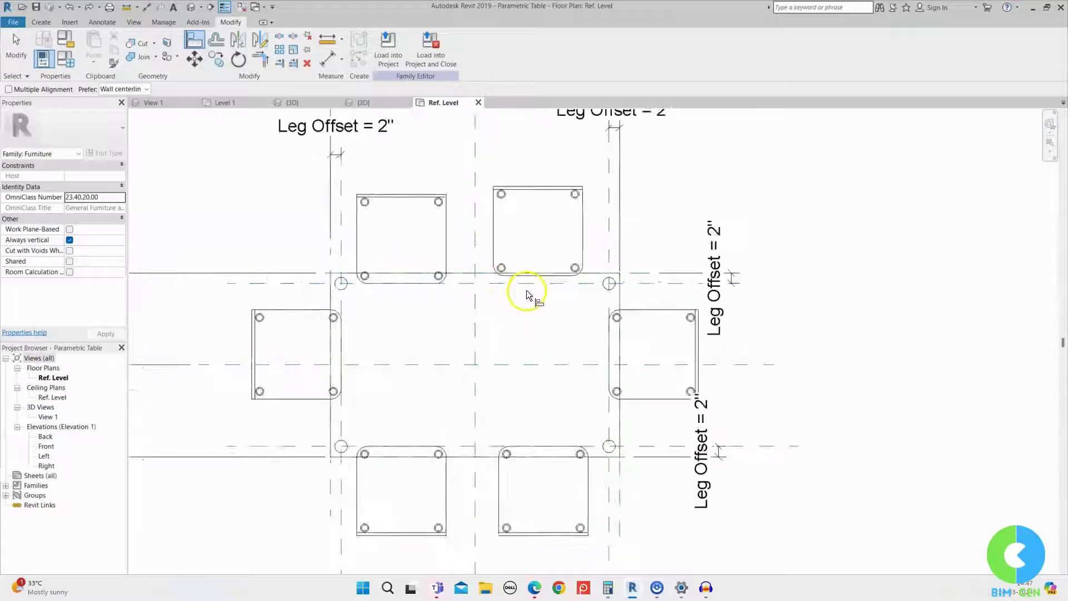
click(517, 273)
click(458, 295)
scroll(374, 375, down, 3)
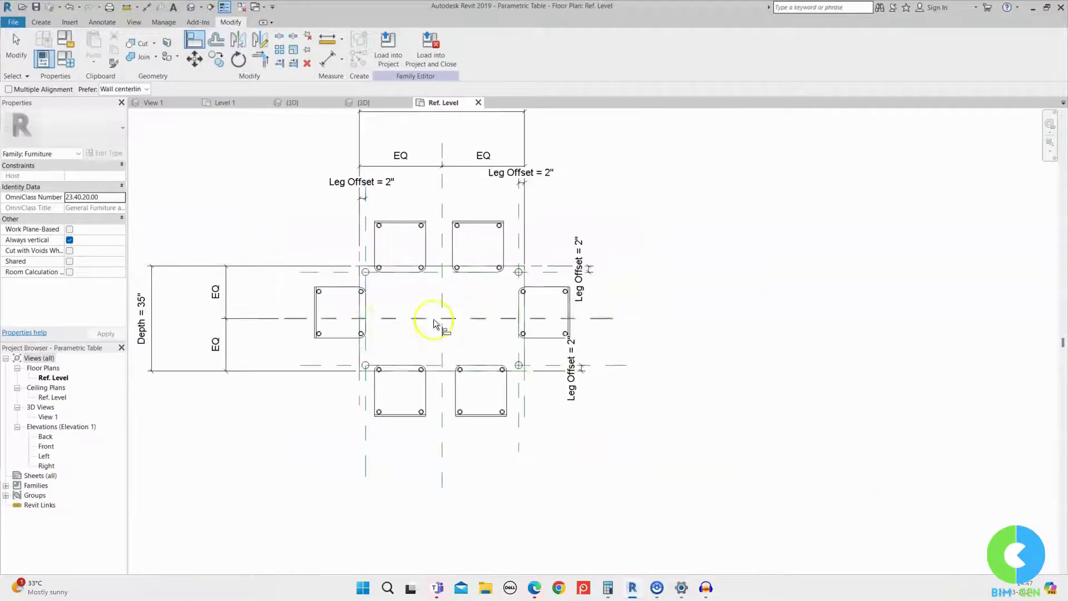
key(Escape)
Step: Align the Center (Left/Right) planes of both end chairs to the table's horizontal centre reference plane and lock them
click(537, 292)
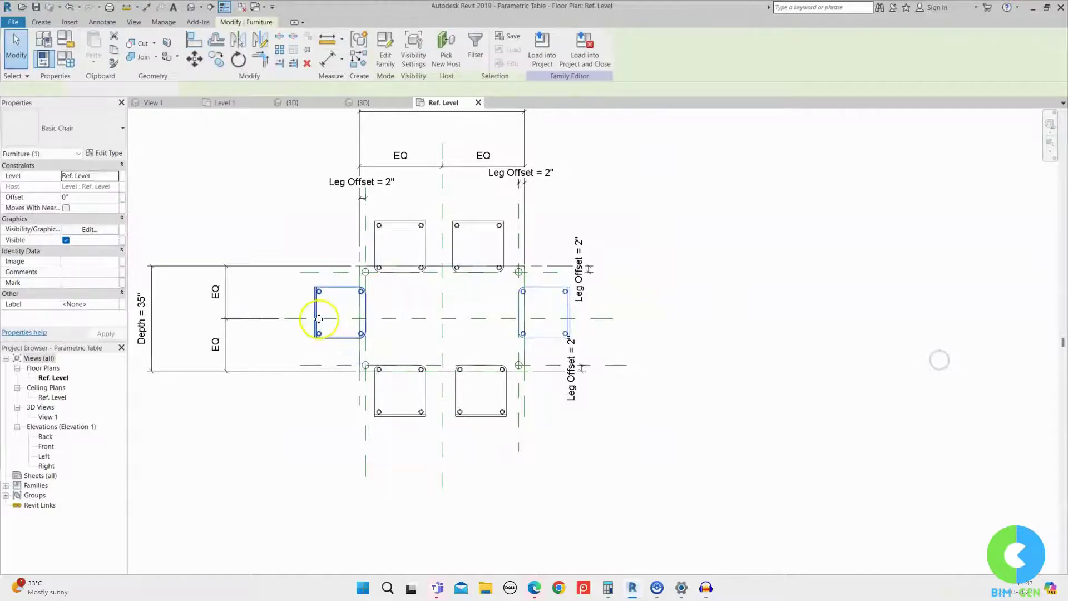
key(Escape)
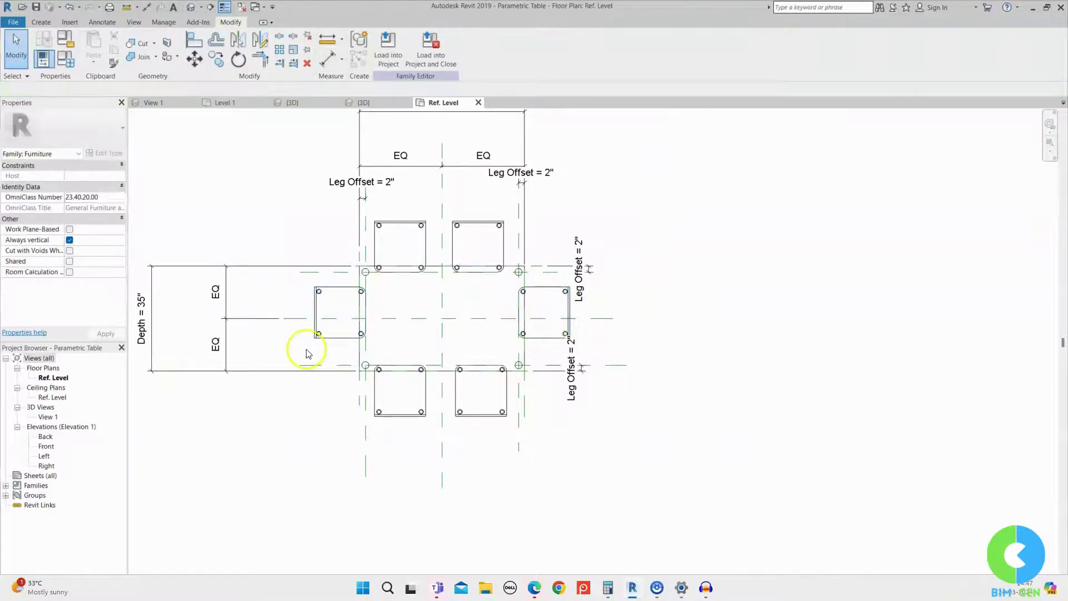
click(191, 44)
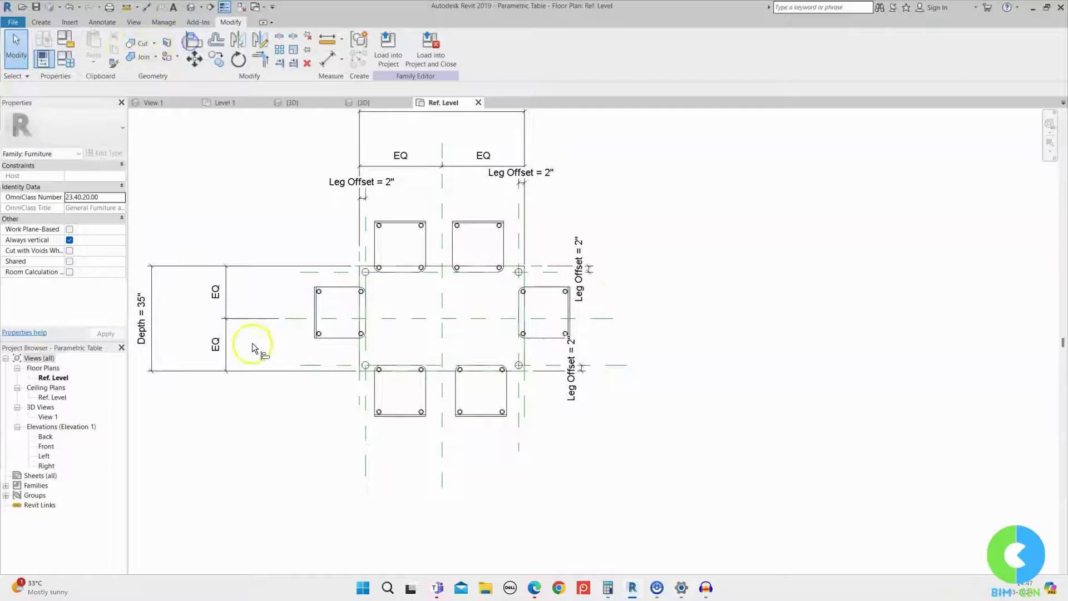
click(298, 318)
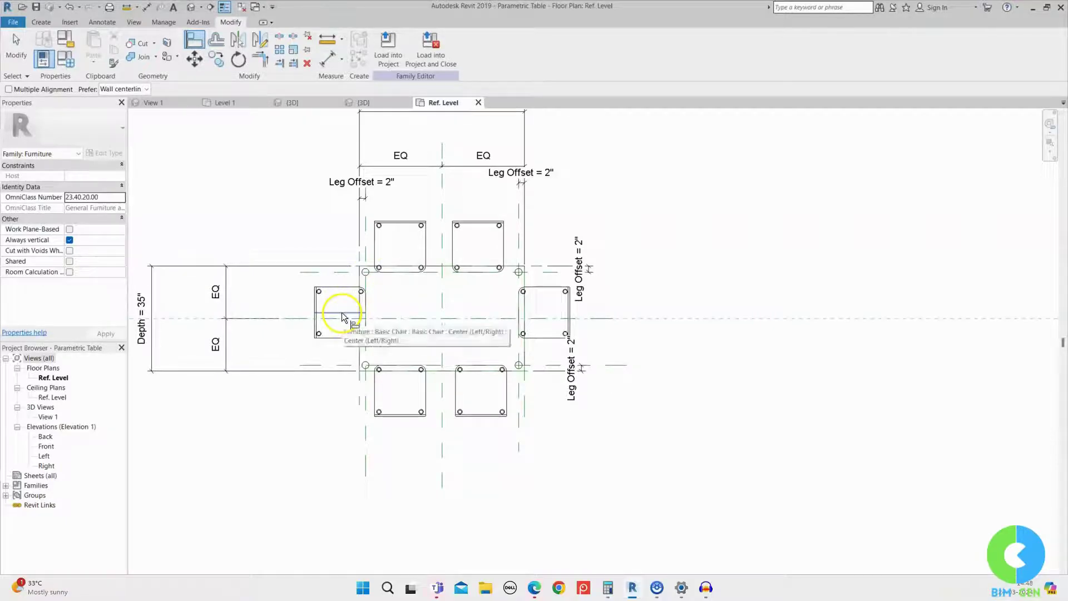
click(342, 312)
click(497, 318)
click(540, 317)
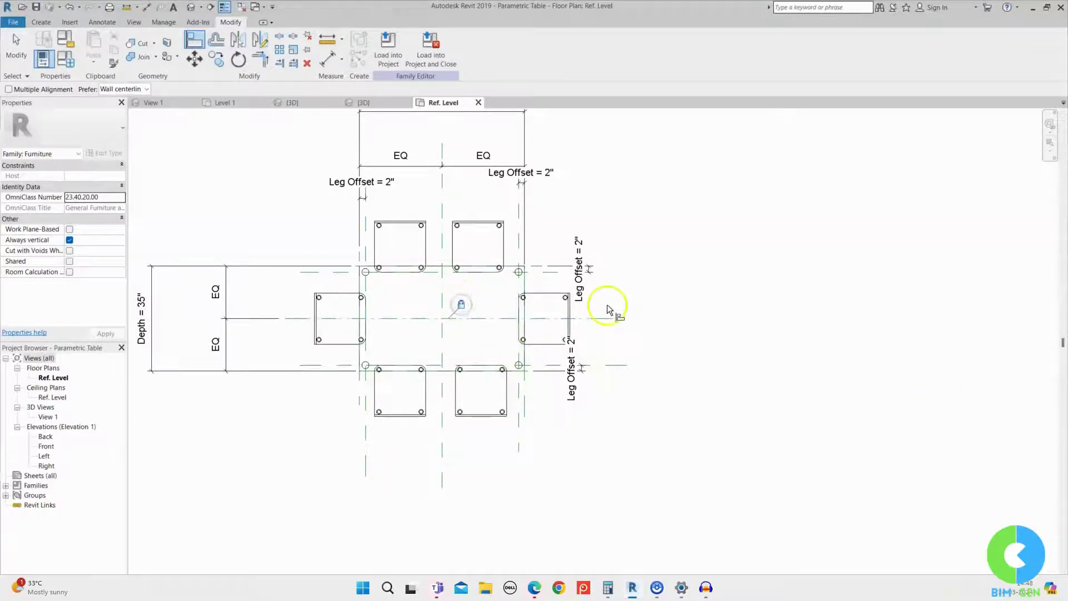
click(578, 366)
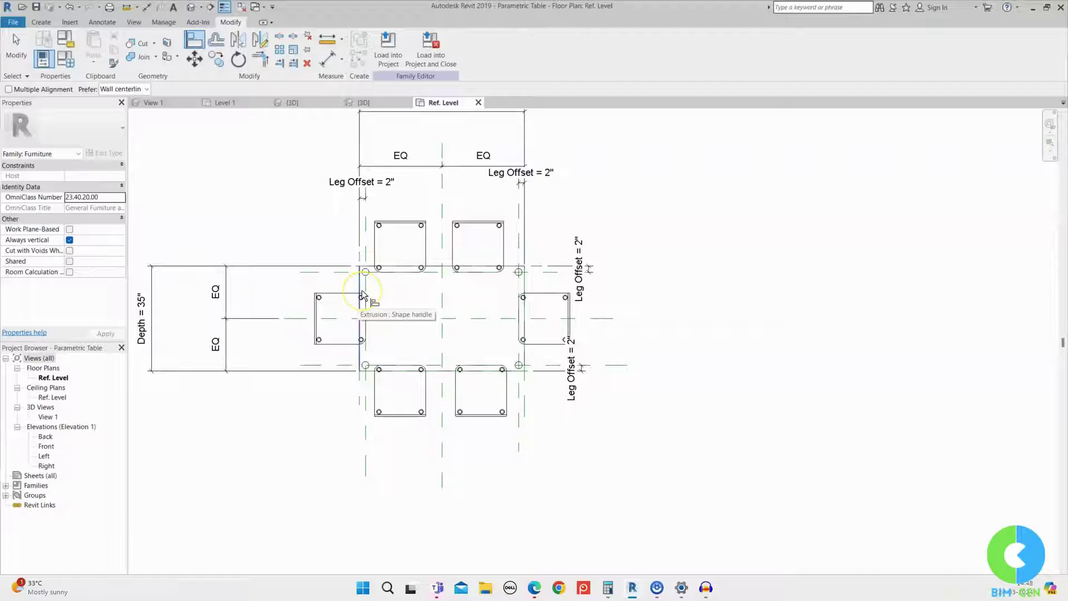
key(Escape)
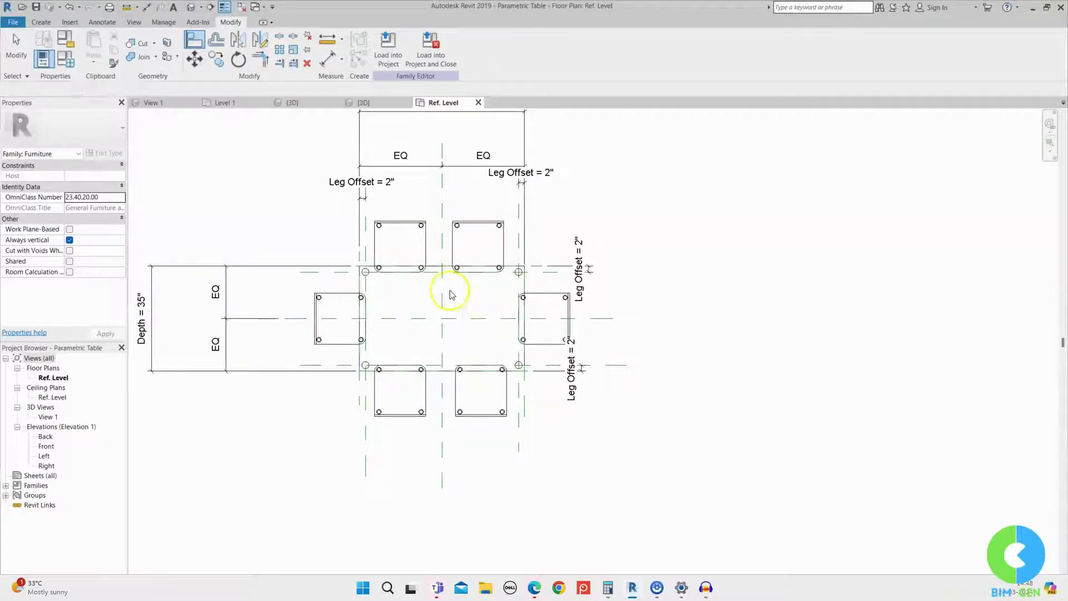
key(Escape)
Step: Flex the table family by setting its Width parameter to 75"
click(71, 69)
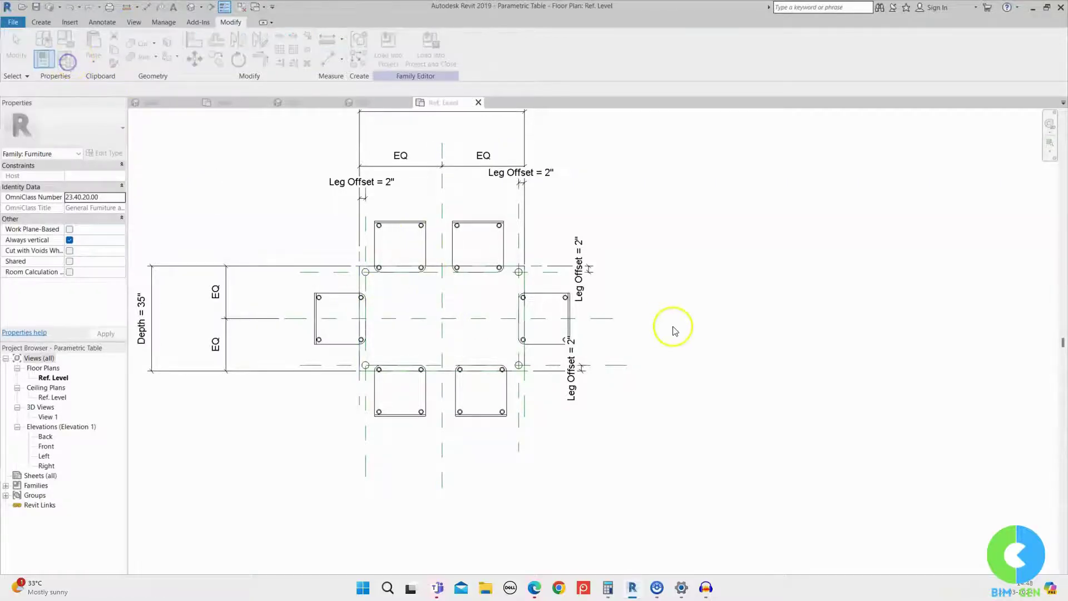
click(787, 286)
text(75)
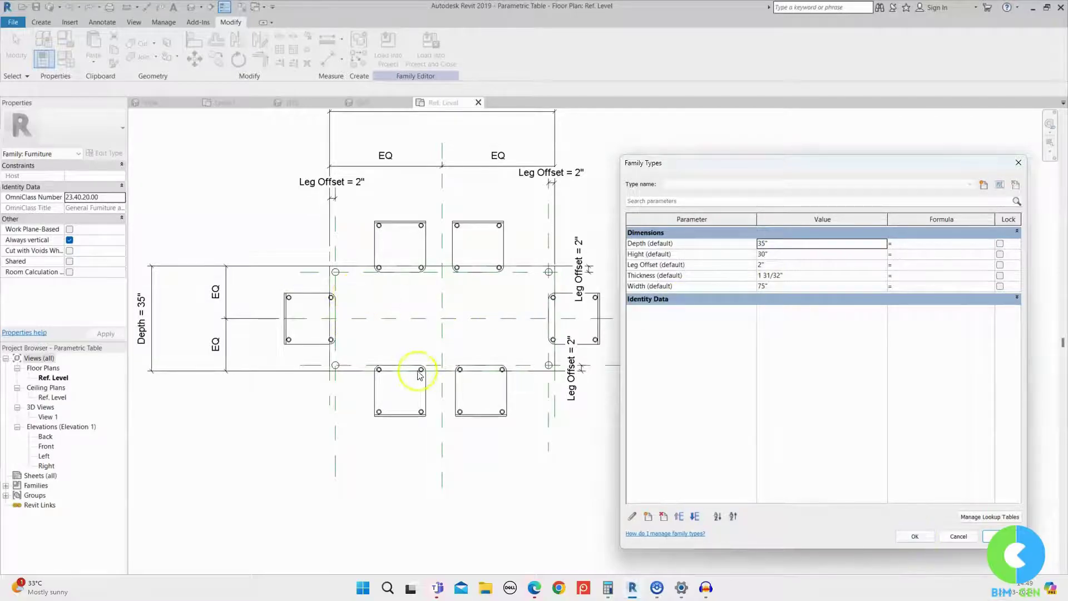
click(914, 536)
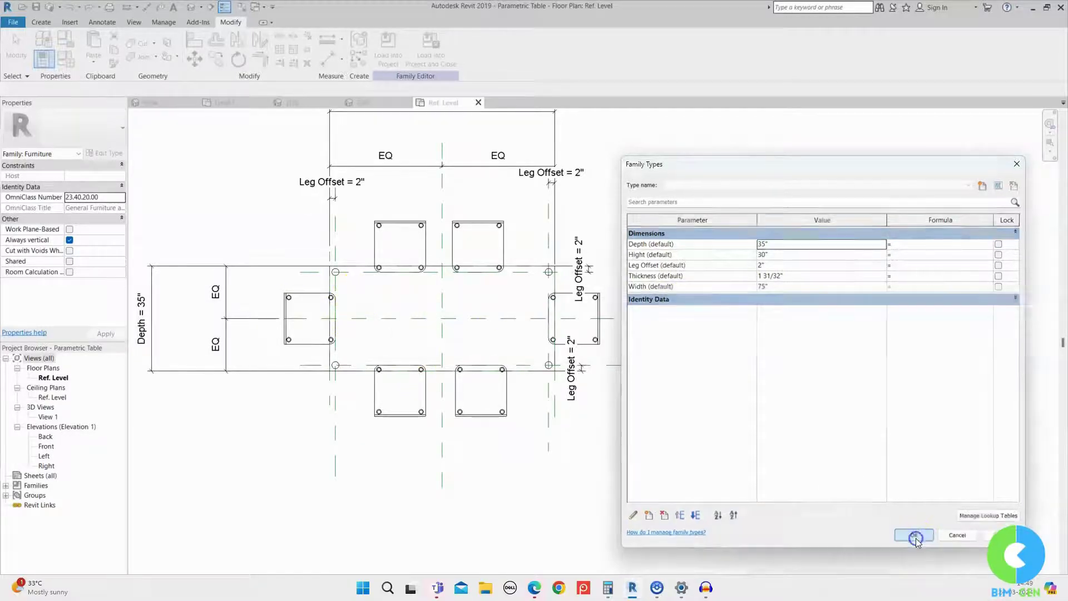
Step: In the table's 3D View 1, flex the family by setting its Depth parameter to 50"
click(154, 102)
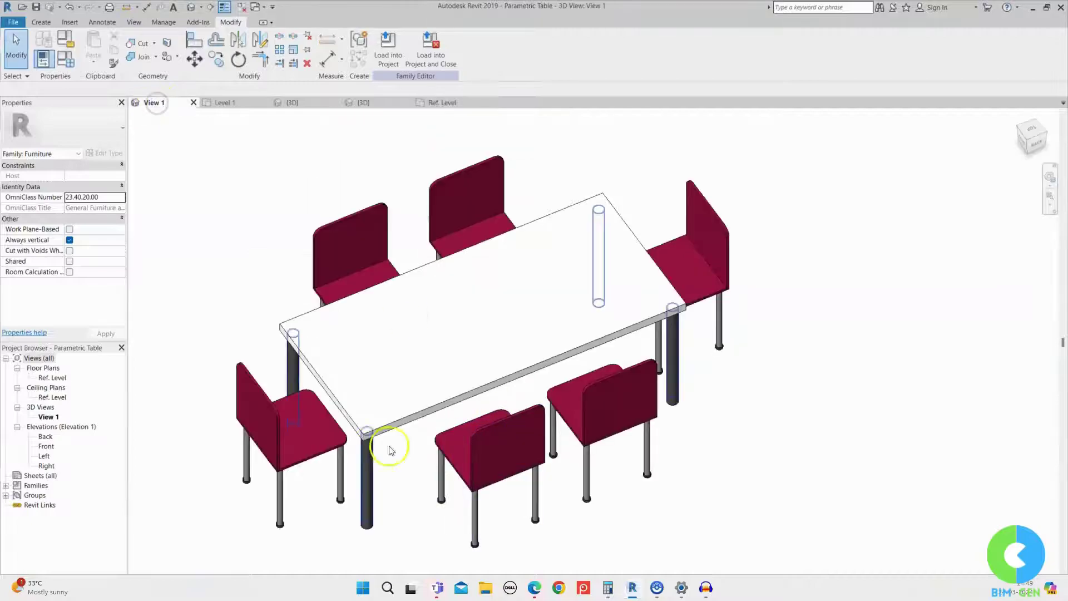
scroll(486, 310, down, 2)
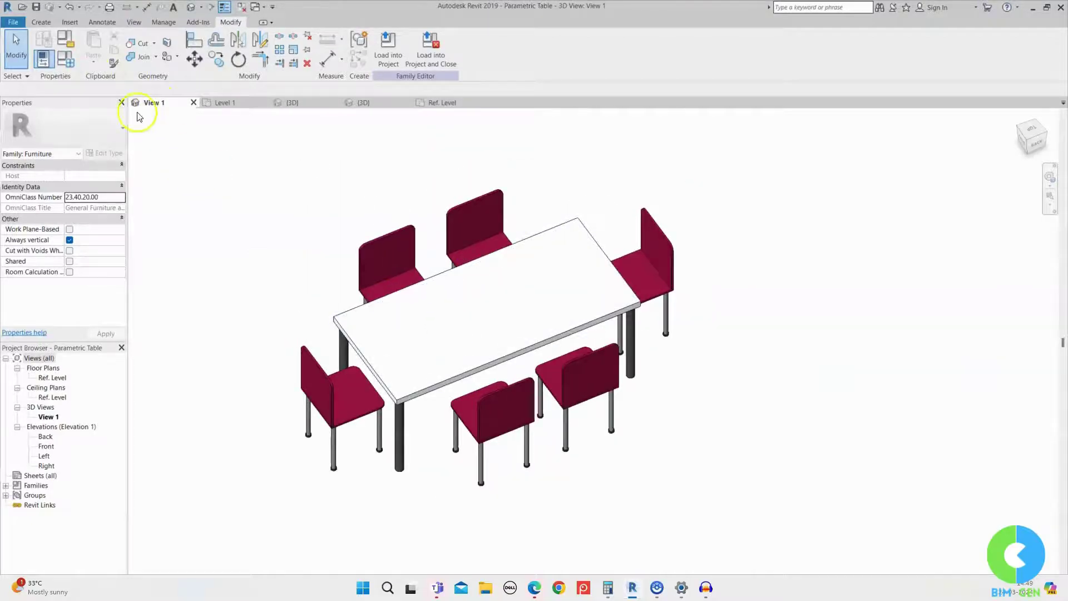
click(70, 65)
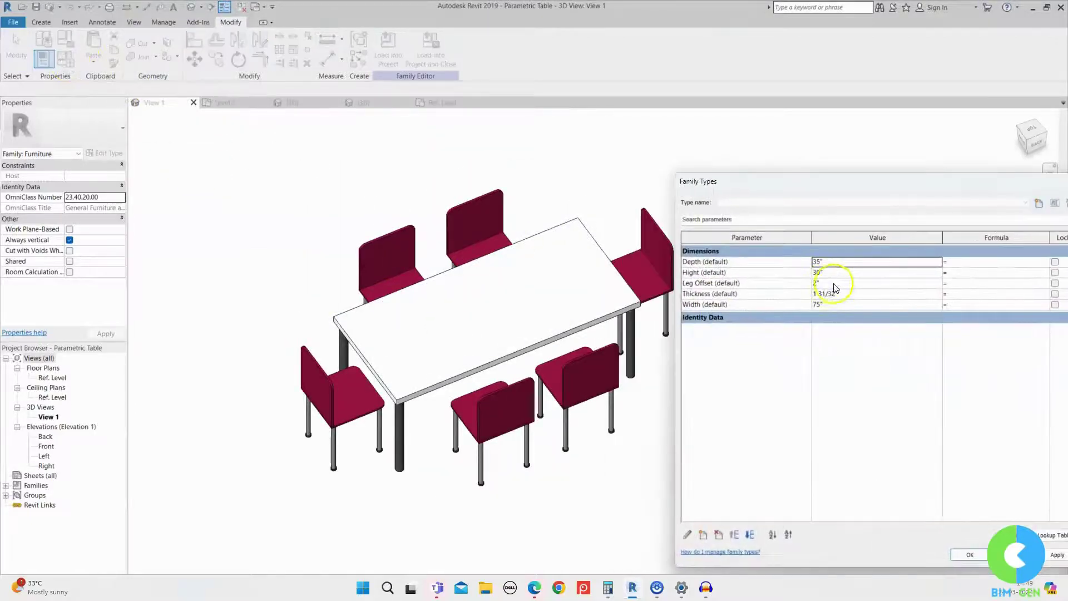
click(844, 266)
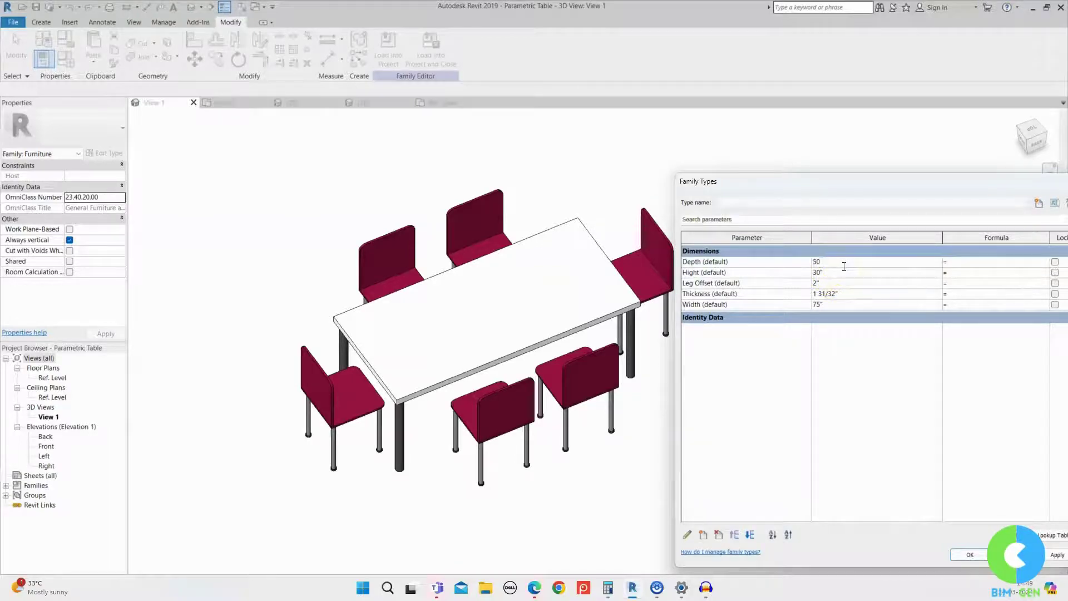
click(1055, 555)
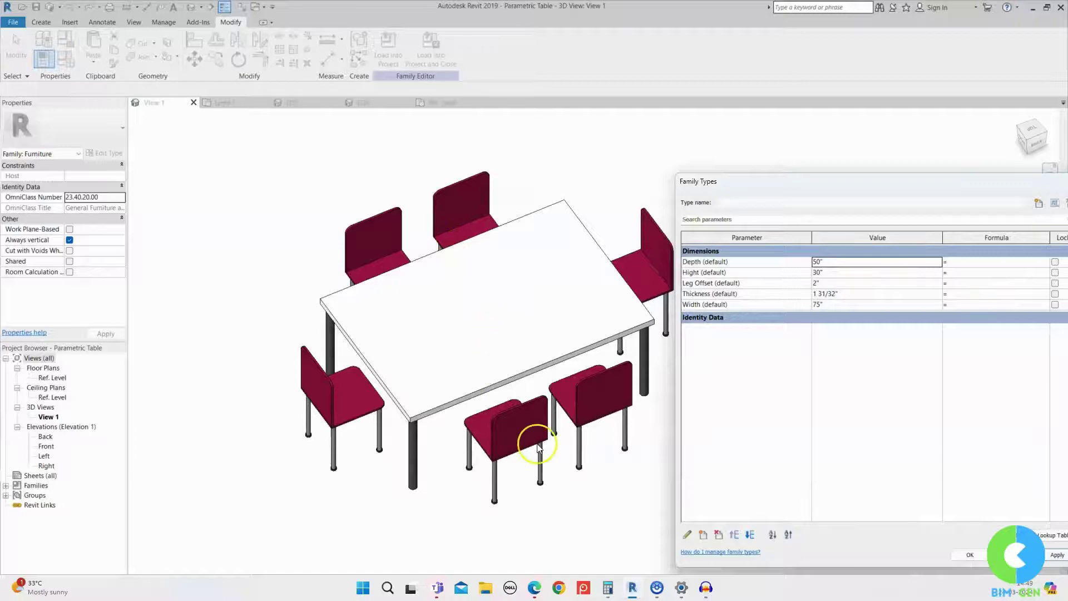
click(970, 555)
Step: Return to the Ref. Level plan and undo the test changes to Depth and Width
click(442, 103)
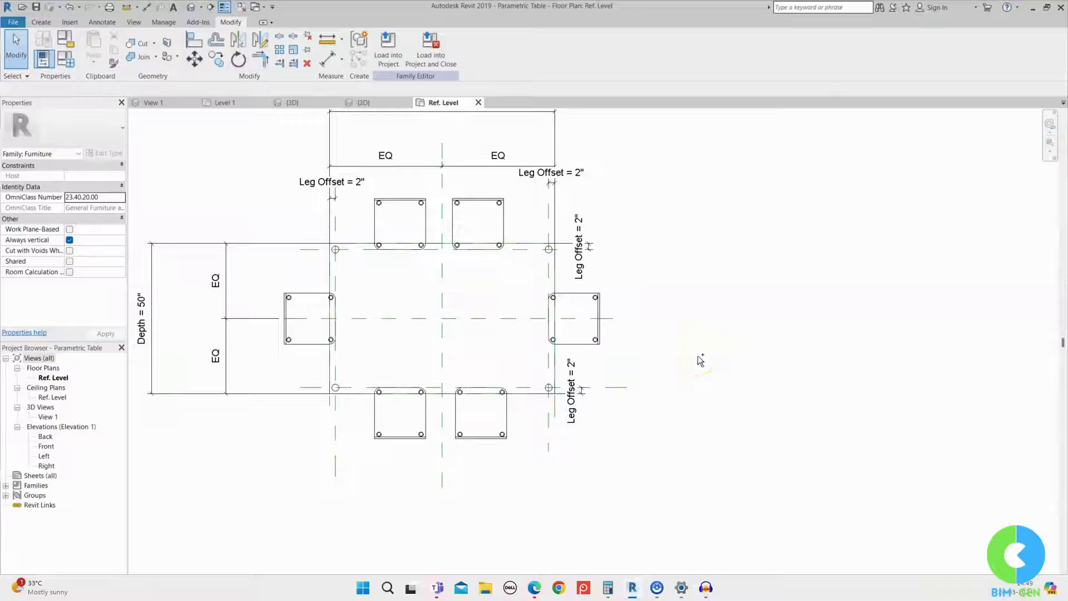
click(593, 285)
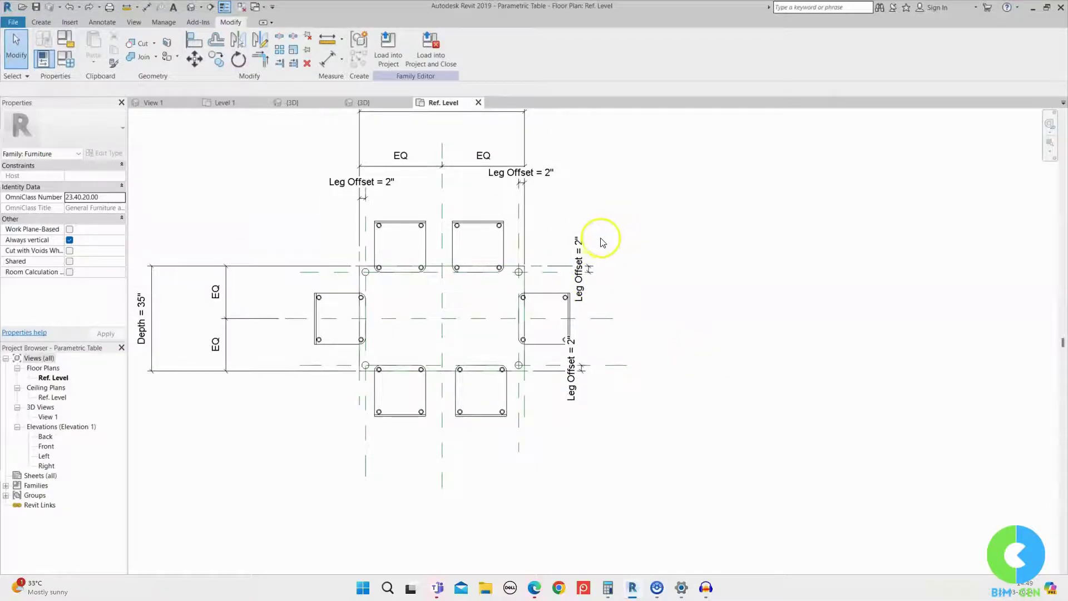
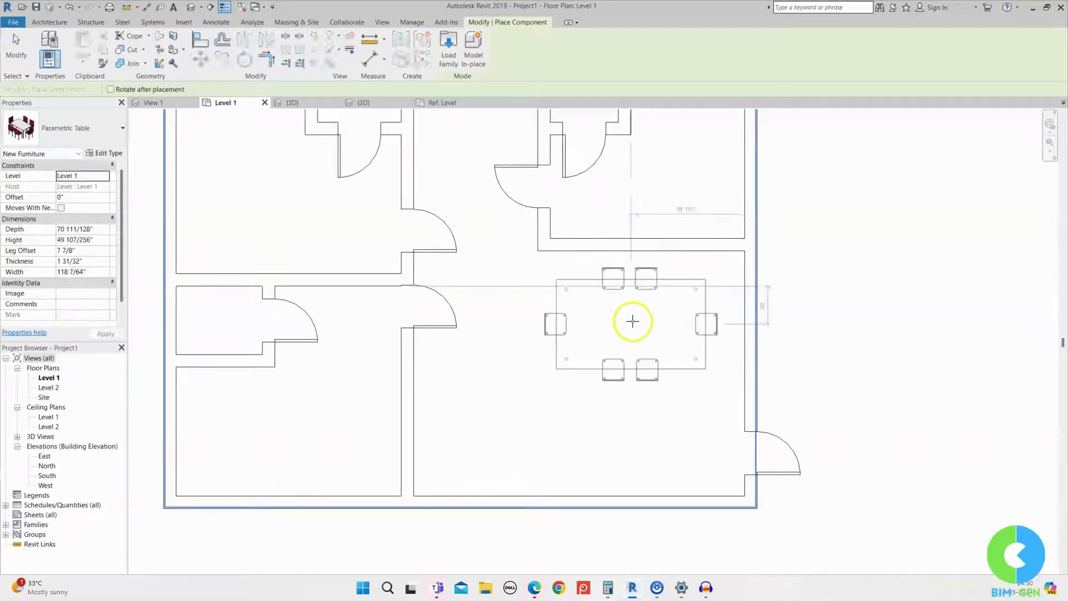
Step: In Project1's Level 1 plan, place one Parametric Table in the large room with the exterior door
click(634, 318)
key(Escape)
key(Escape)
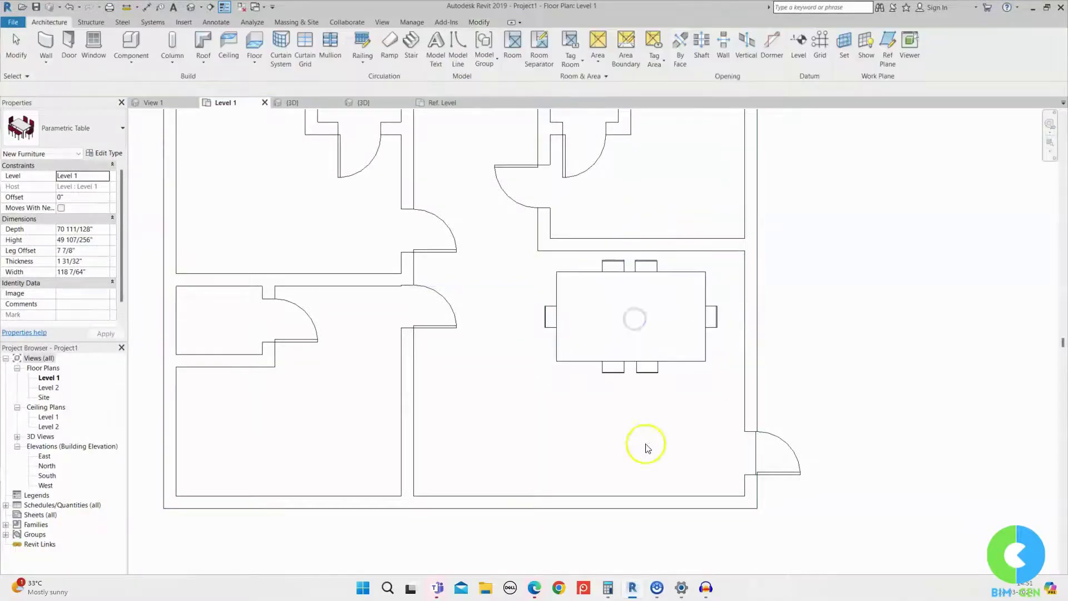
Step: In the project's 3D view, enlarge the section box until the whole table and its surrounding rooms are inside
click(291, 104)
click(579, 296)
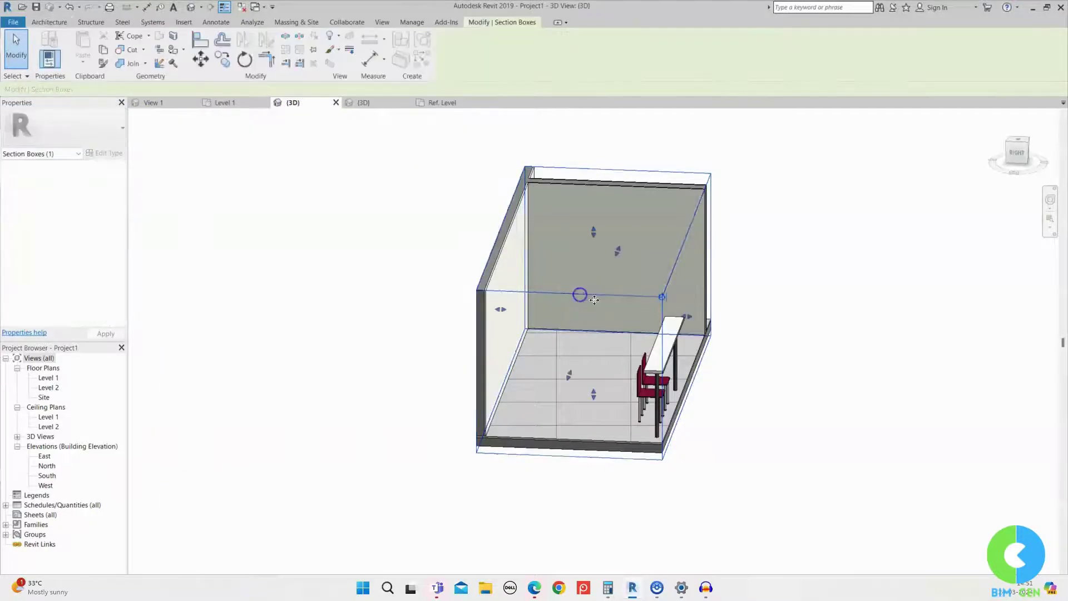
drag(686, 317, 774, 426)
shift+middle_drag(774, 427, 494, 329)
shift+middle_drag(433, 308, 706, 393)
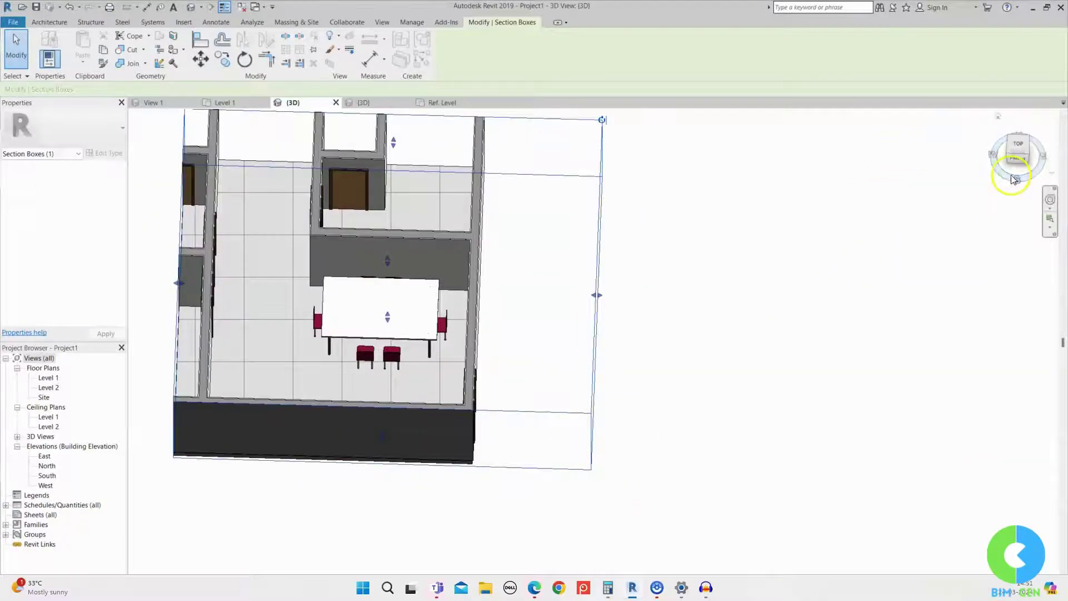
Step: Select the Parametric Table from the top view and isolate it with a selection box
click(1011, 157)
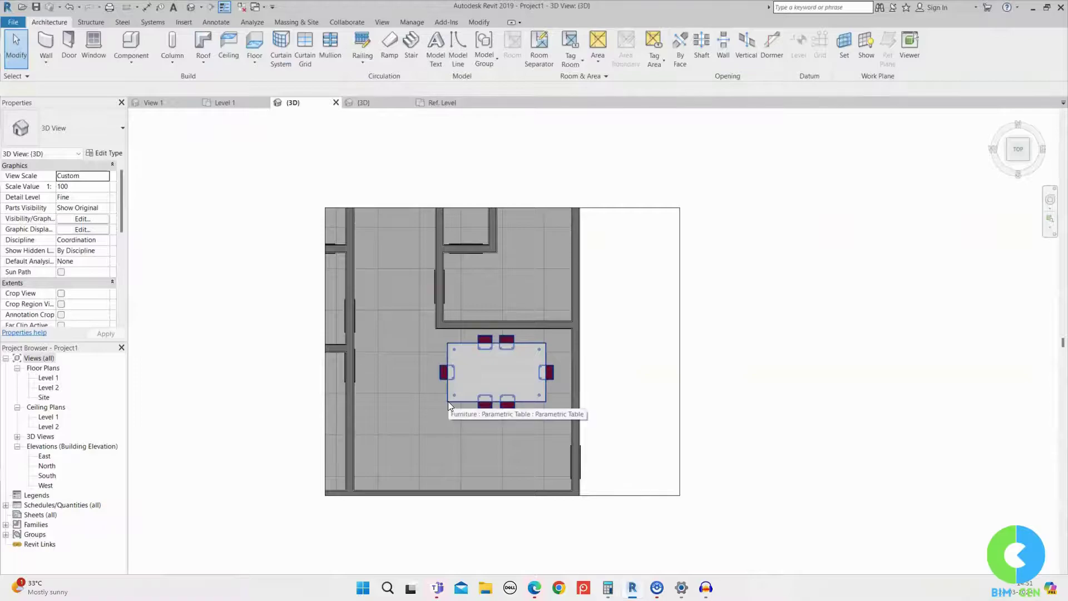
click(448, 401)
click(449, 399)
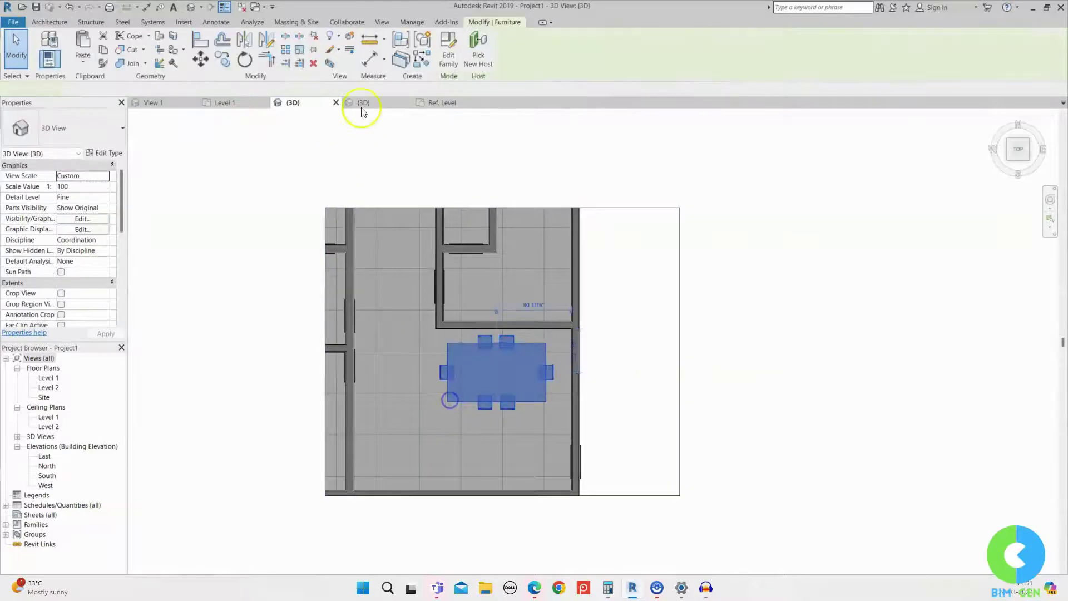
key(b)
key(x)
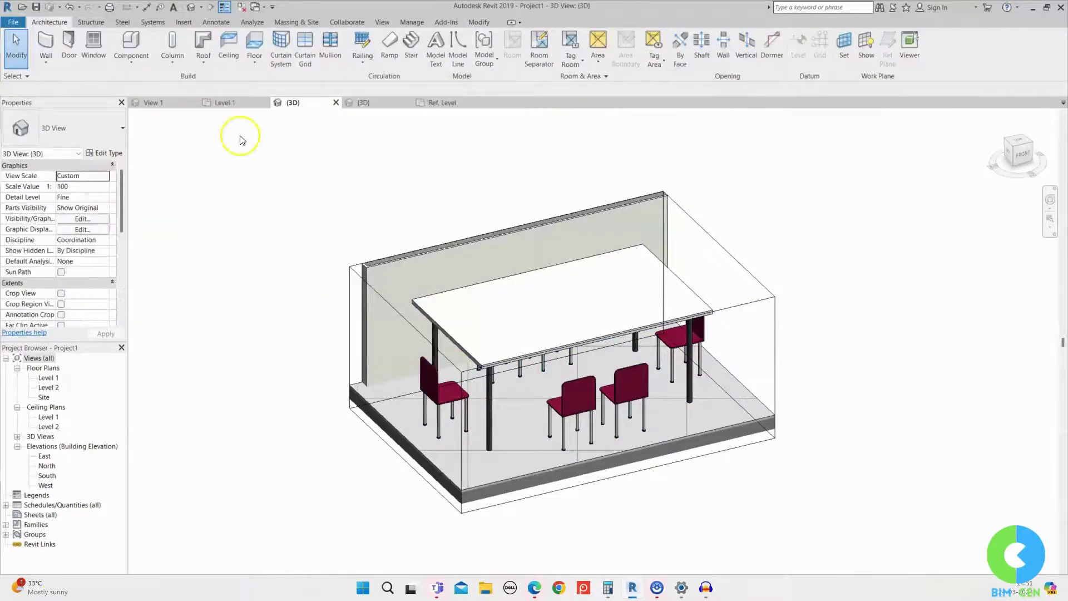
Step: Extend the section box around the isolated table to include more of the room, and inspect the chairs
scroll(676, 438, up, 3)
shift+middle_drag(676, 437, 595, 369)
key(Escape)
scroll(529, 381, up, 5)
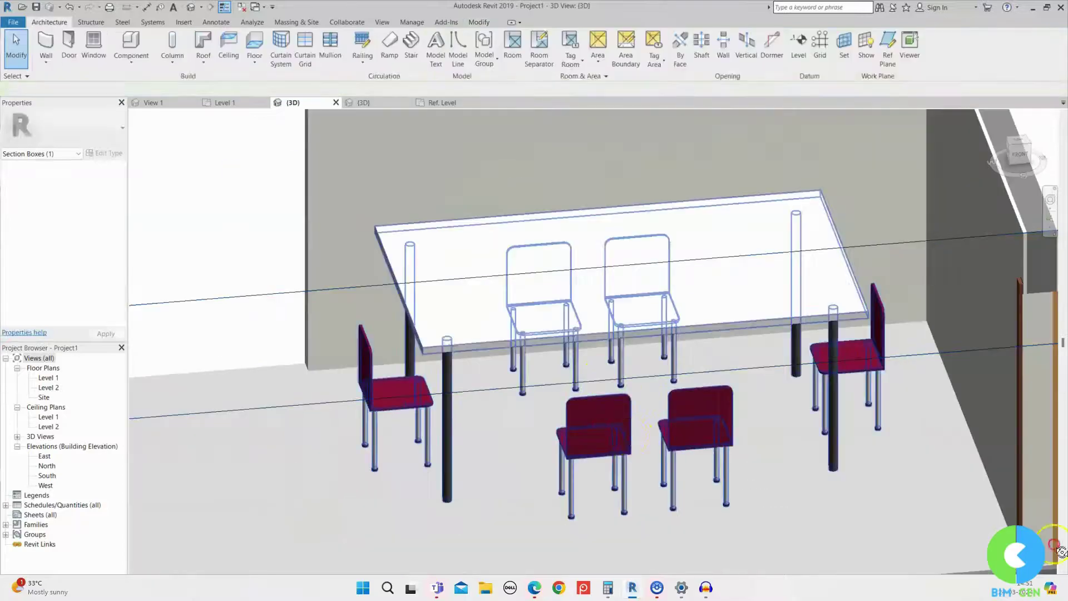
scroll(530, 382, down, 4)
shift+middle_drag(530, 381, 479, 390)
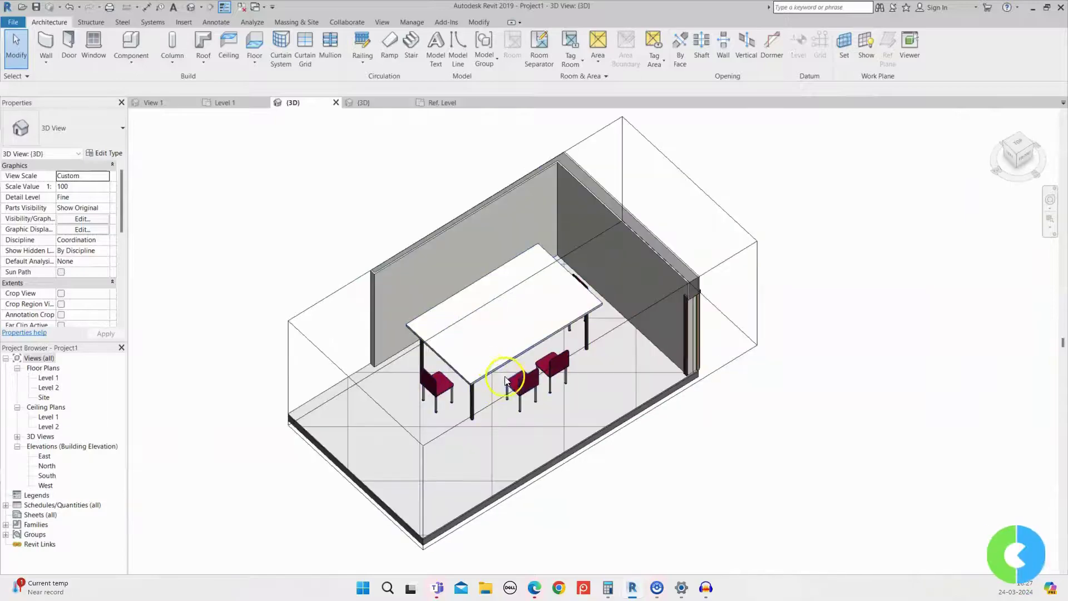
Step: Check which type parameters the Parametric Table placed in Project1 offers in its type properties
click(499, 367)
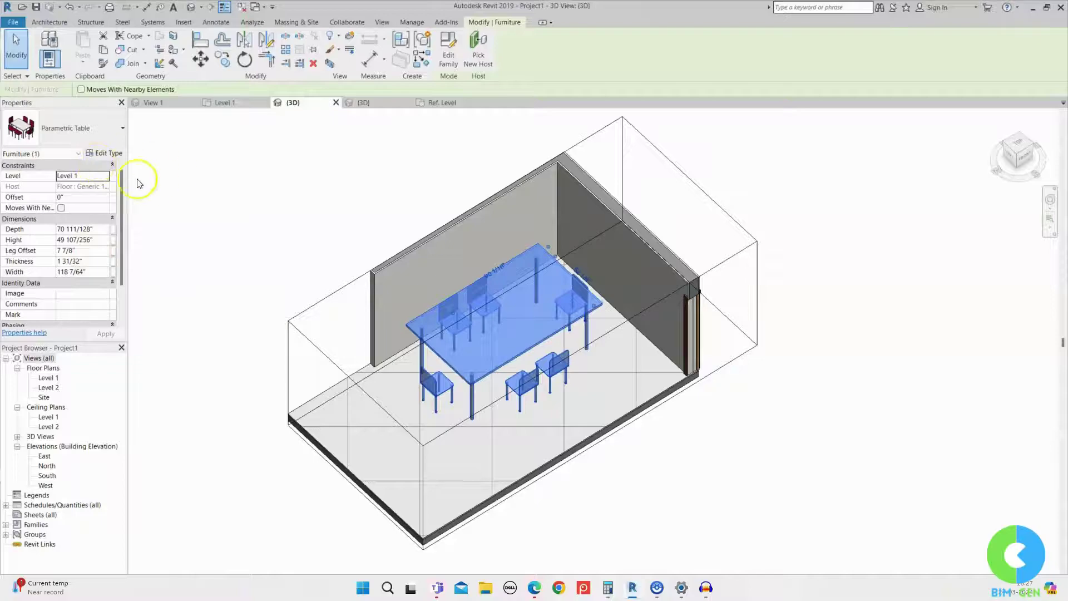
click(93, 152)
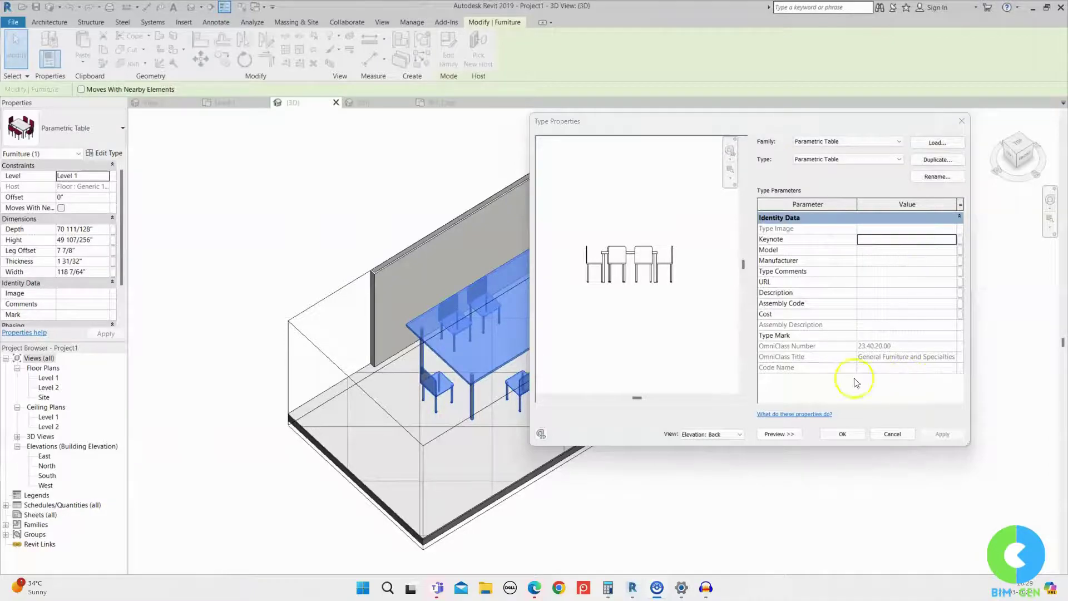
click(960, 122)
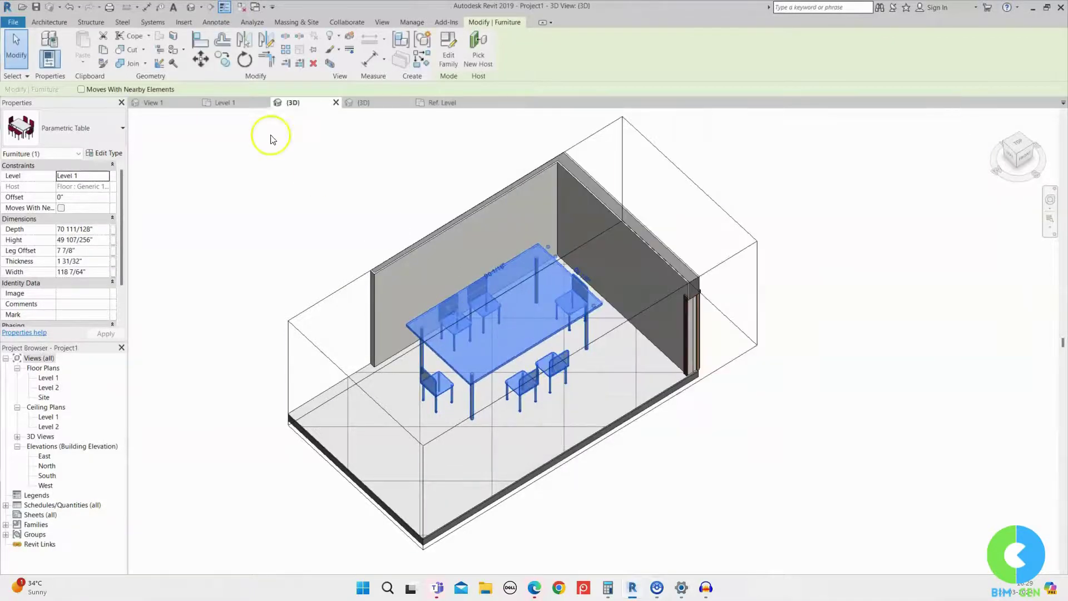
Step: Open the Parametric Table family for editing and bring up the type properties of the Basic Chair at the table's short end
click(446, 61)
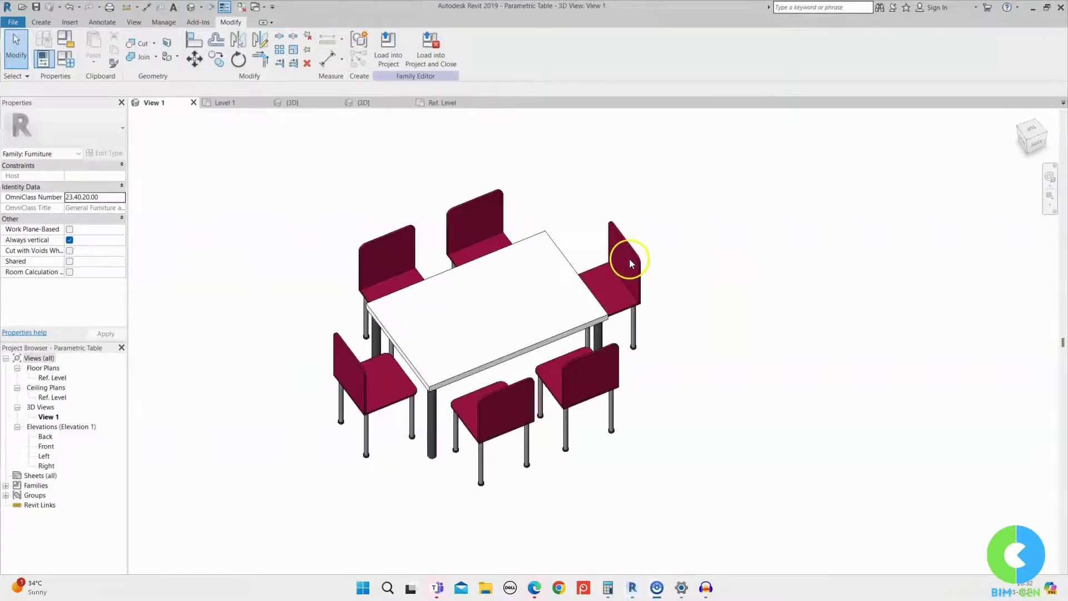
click(638, 260)
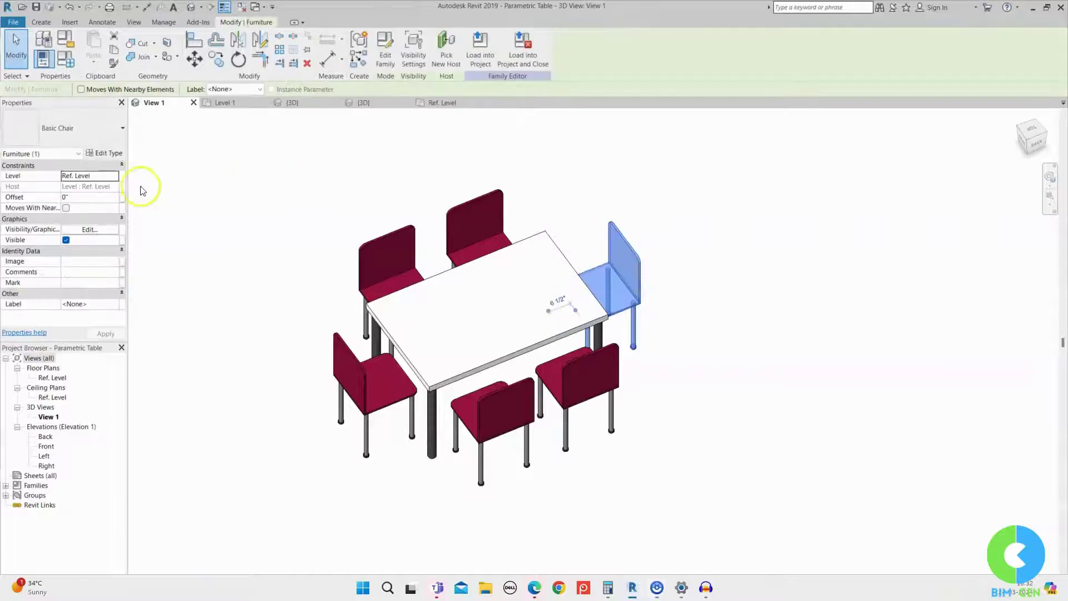
click(95, 157)
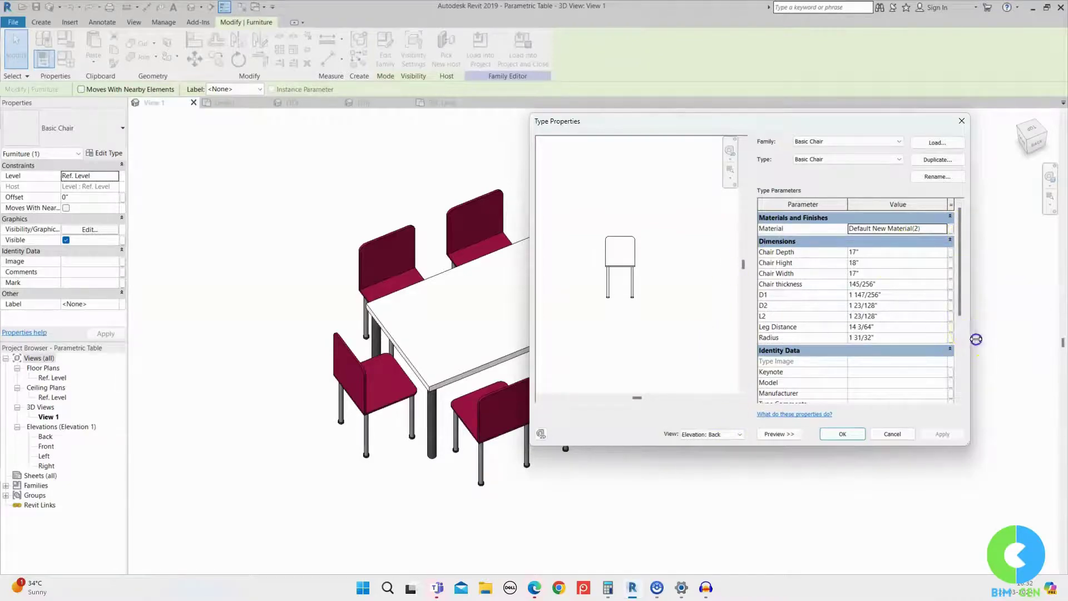
drag(976, 339, 1004, 339)
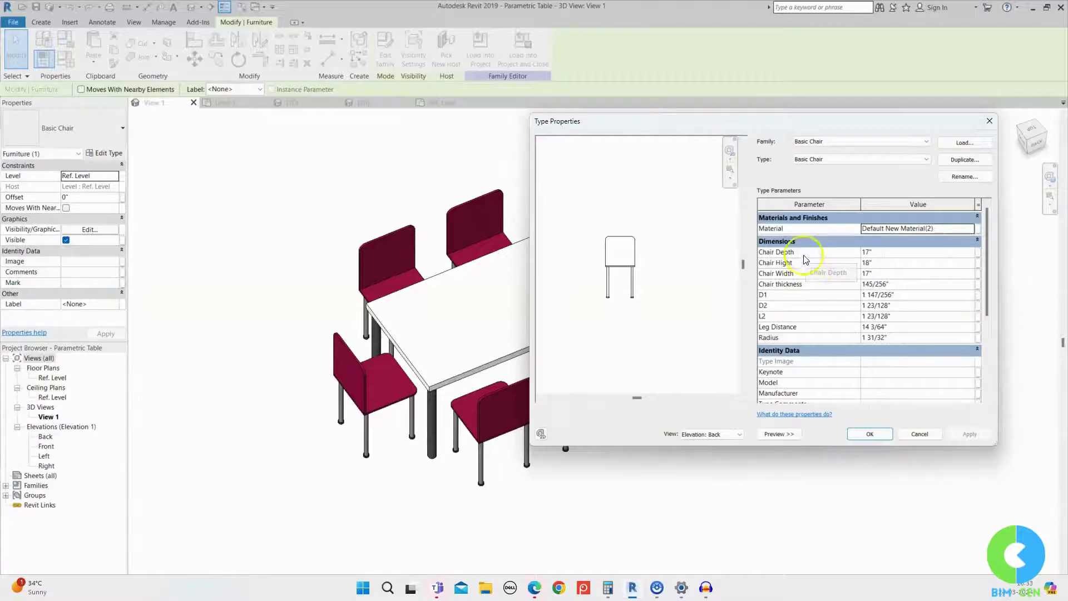
click(832, 271)
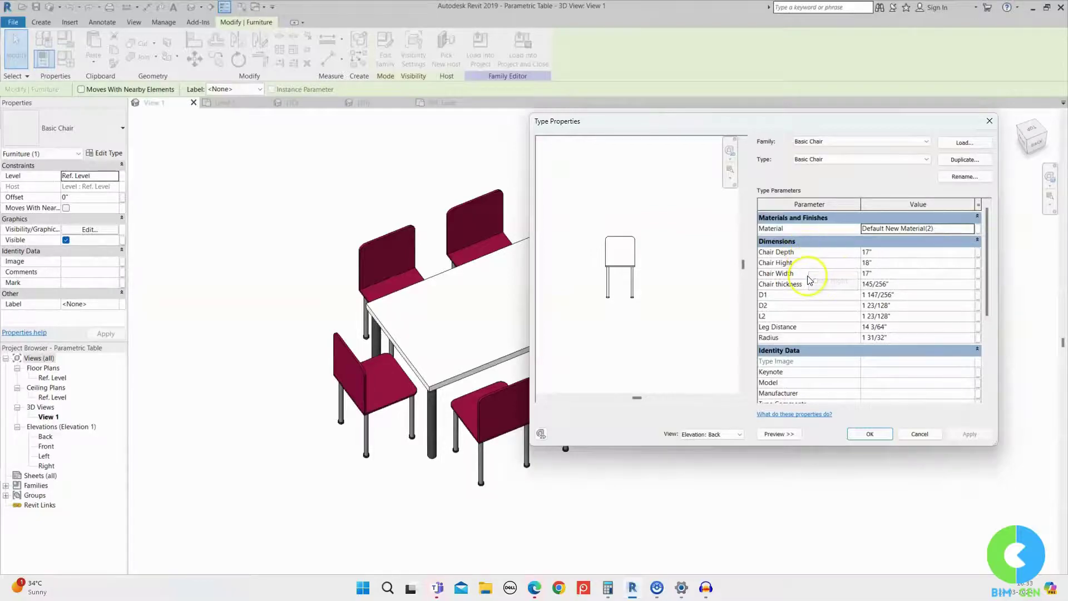
Step: Associate the nested chair's Chair Depth with a new type-based family parameter named Chair Depth, grouped under Dimensions
click(976, 257)
click(965, 261)
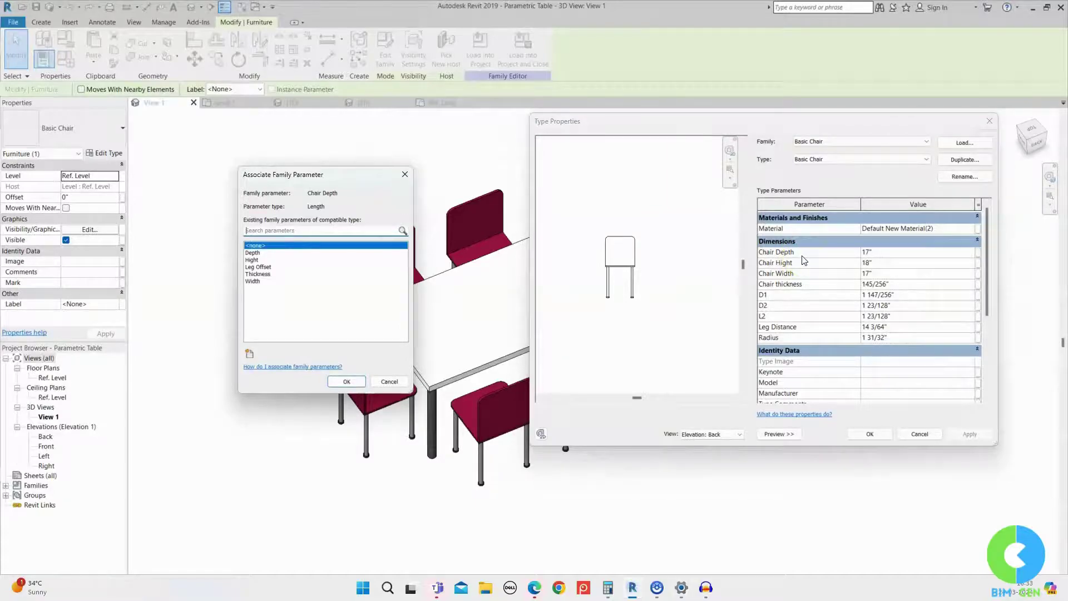
click(249, 354)
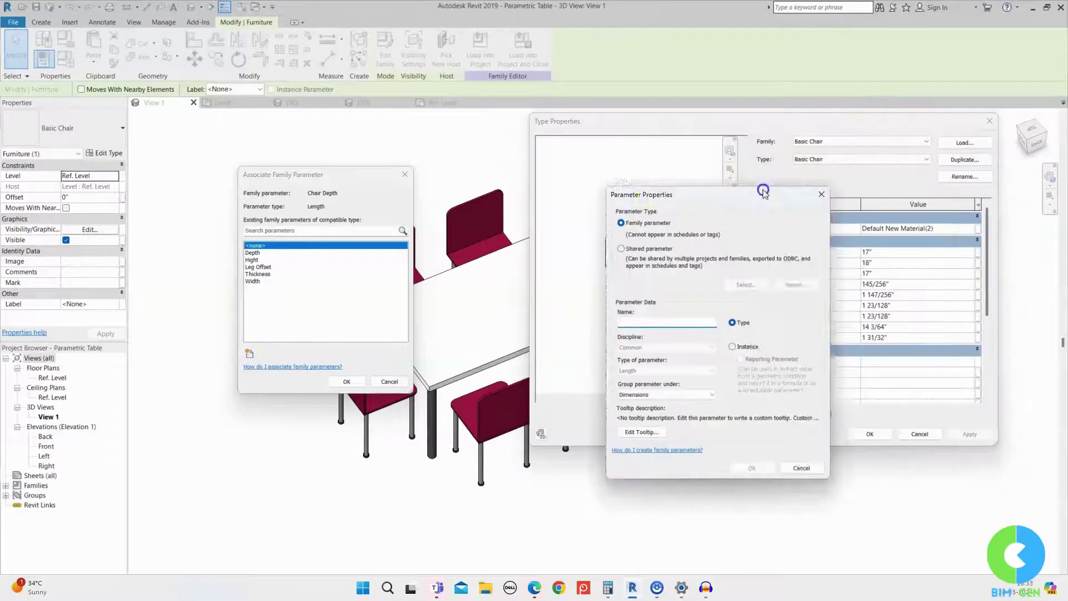
click(479, 339)
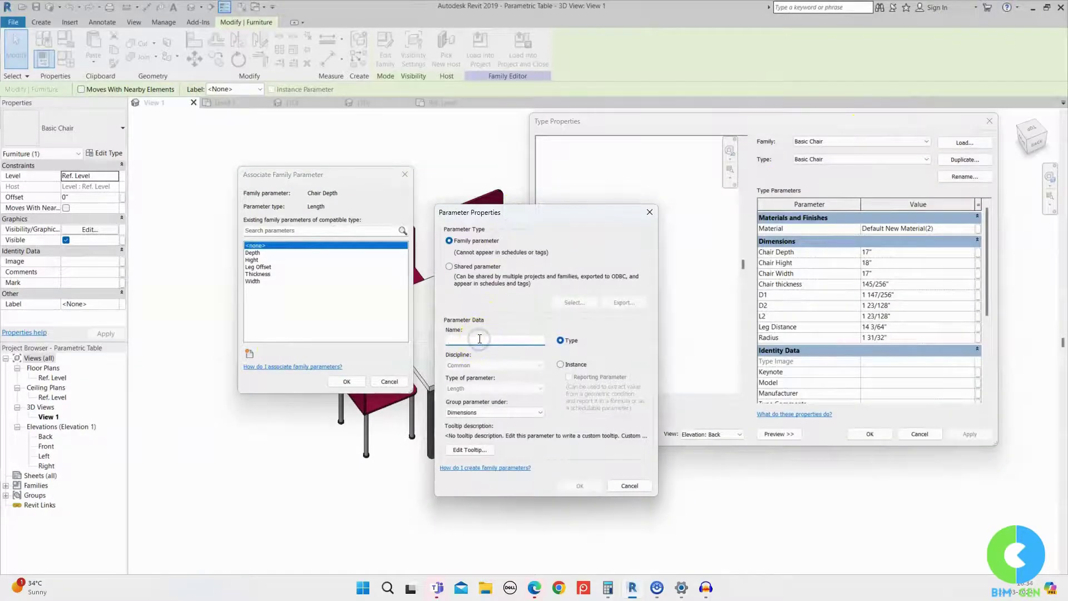
text(cHAU)
key(BackSpace)
key(BackSpace)
key(BackSpace)
key(BackSpace)
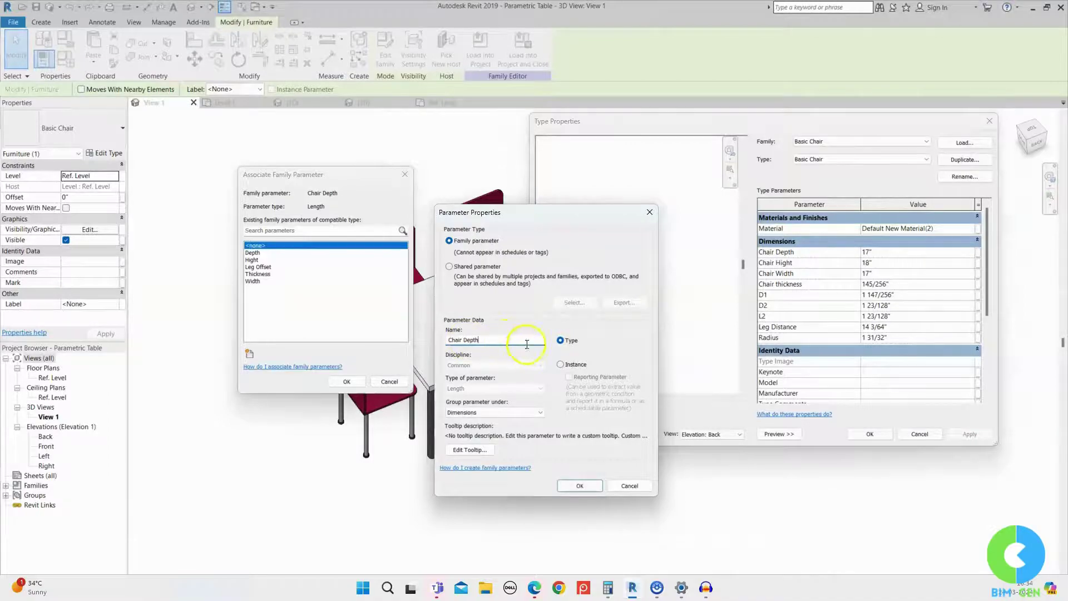
drag(526, 344, 483, 348)
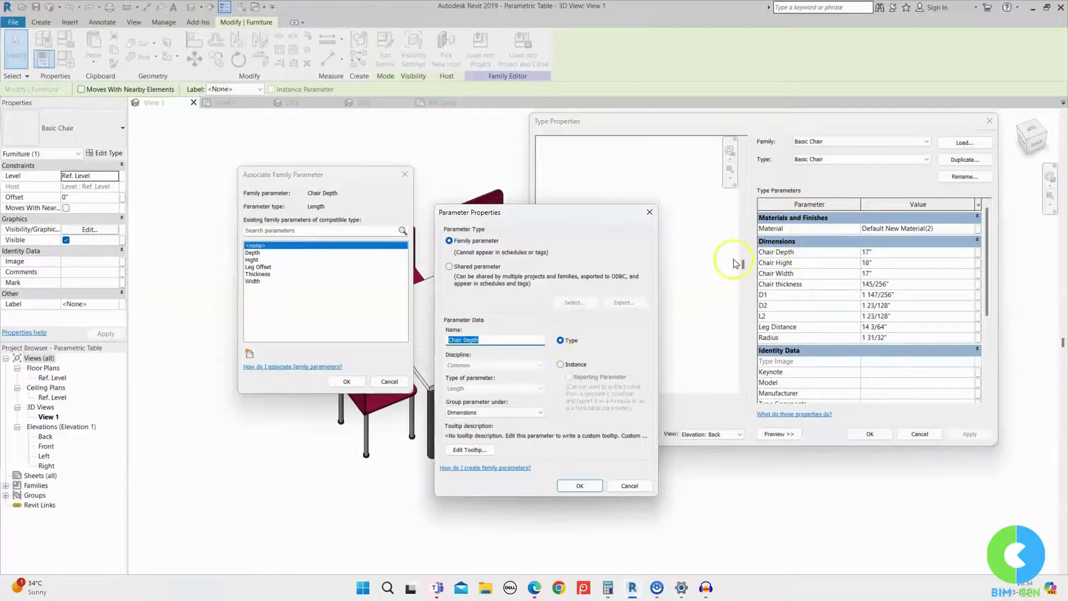
click(580, 485)
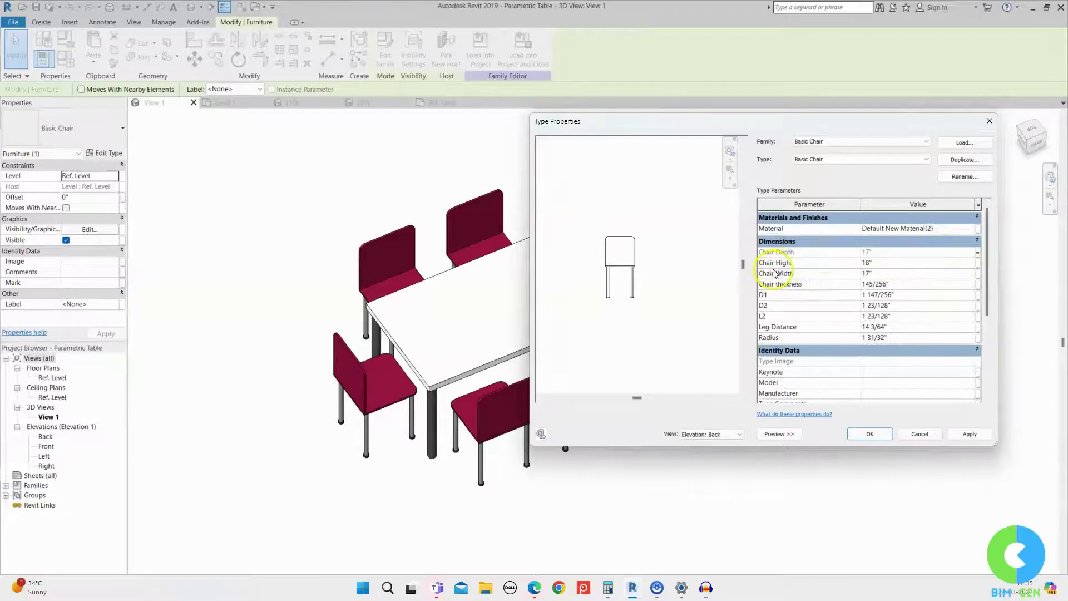
Step: Associate the chair's Chair Hight with a new type-based family parameter named Chair Hight
click(978, 265)
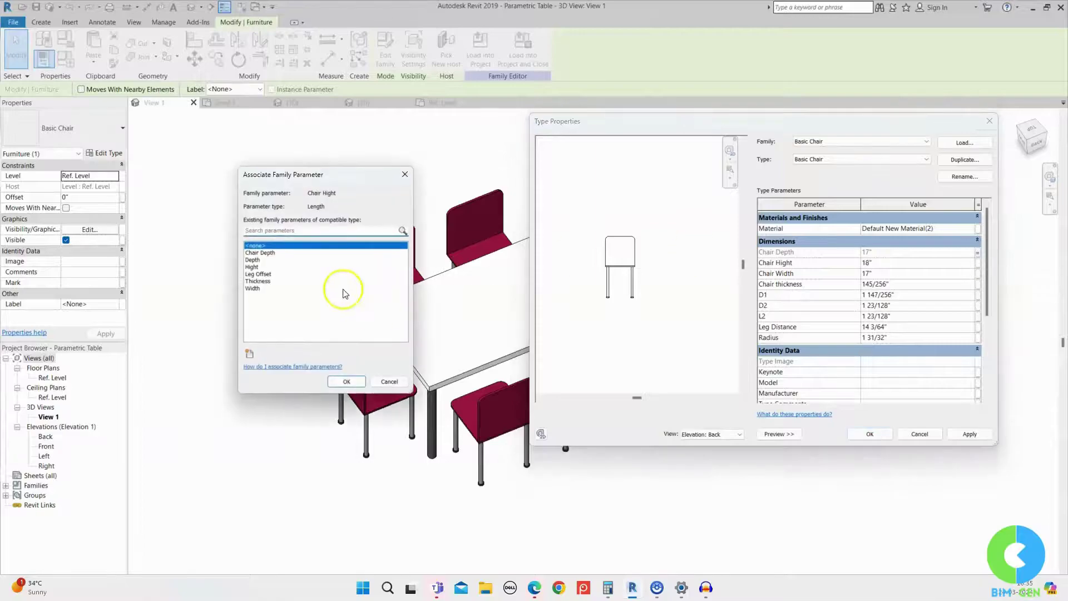
click(249, 354)
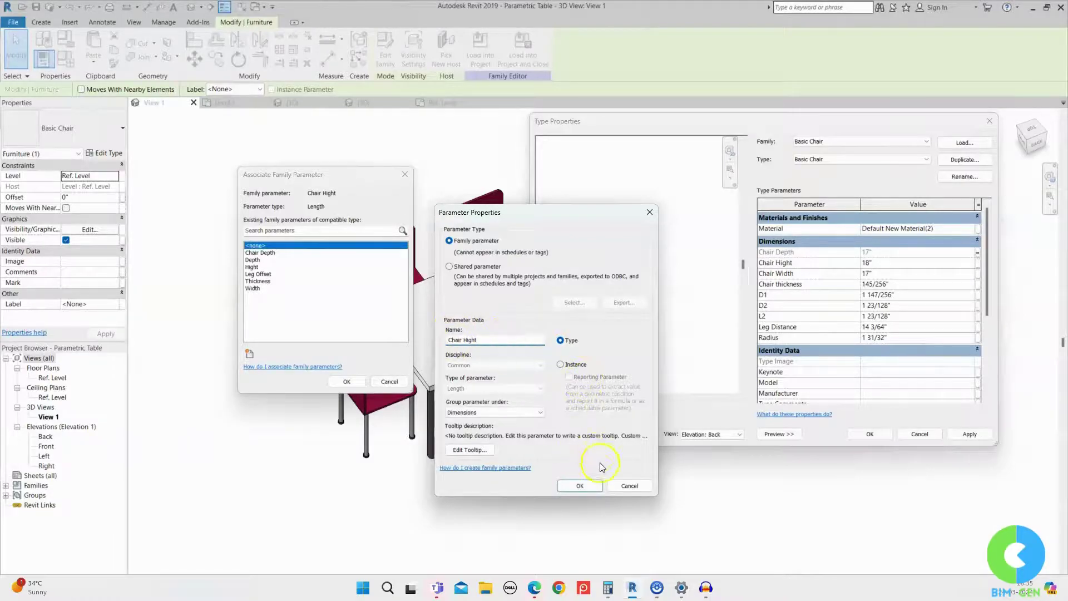
click(579, 486)
key(Return)
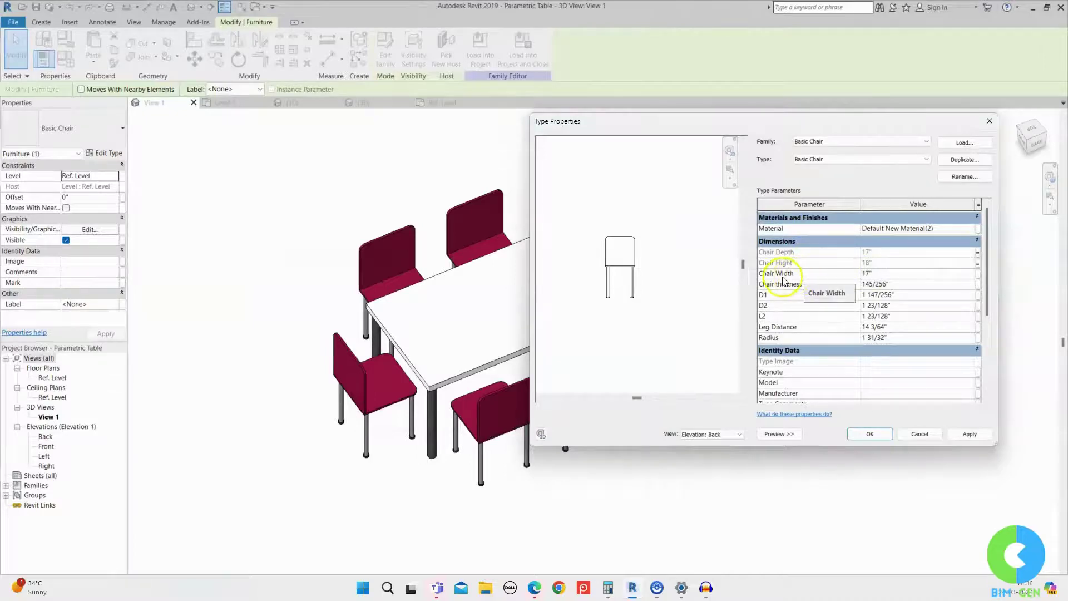
Step: Associate the chair's Chair Width with a new type-based family parameter named Chair Width, and apply the chair's type changes
click(977, 273)
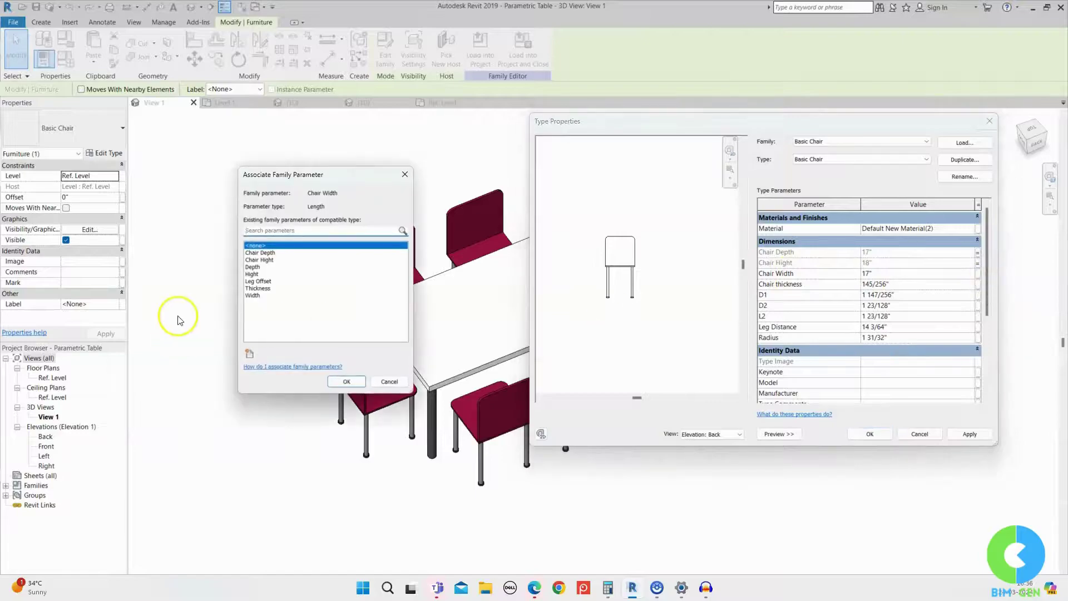
click(248, 354)
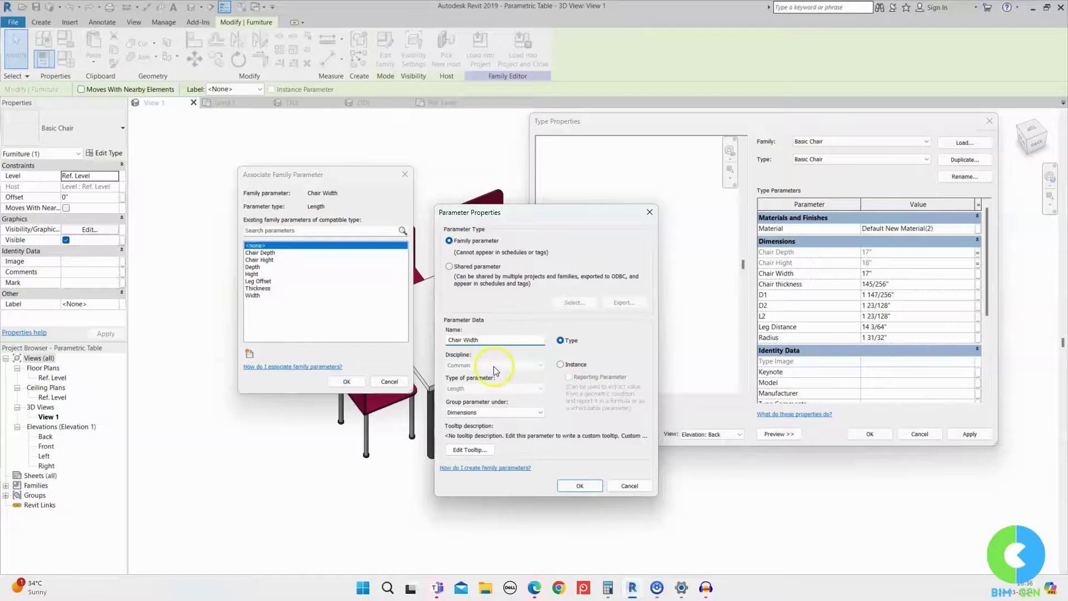
click(580, 486)
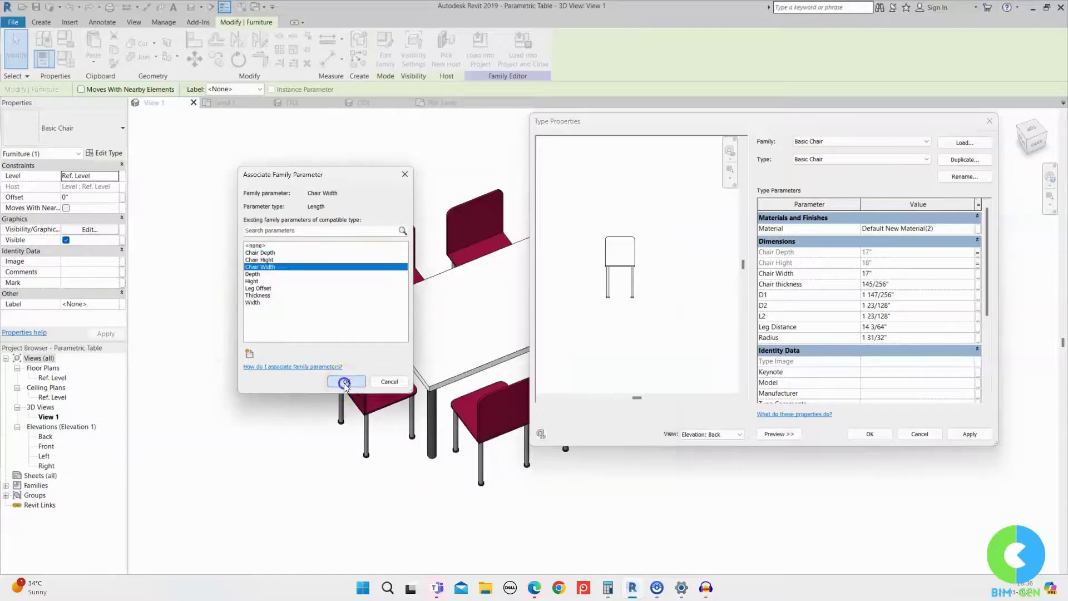
click(346, 381)
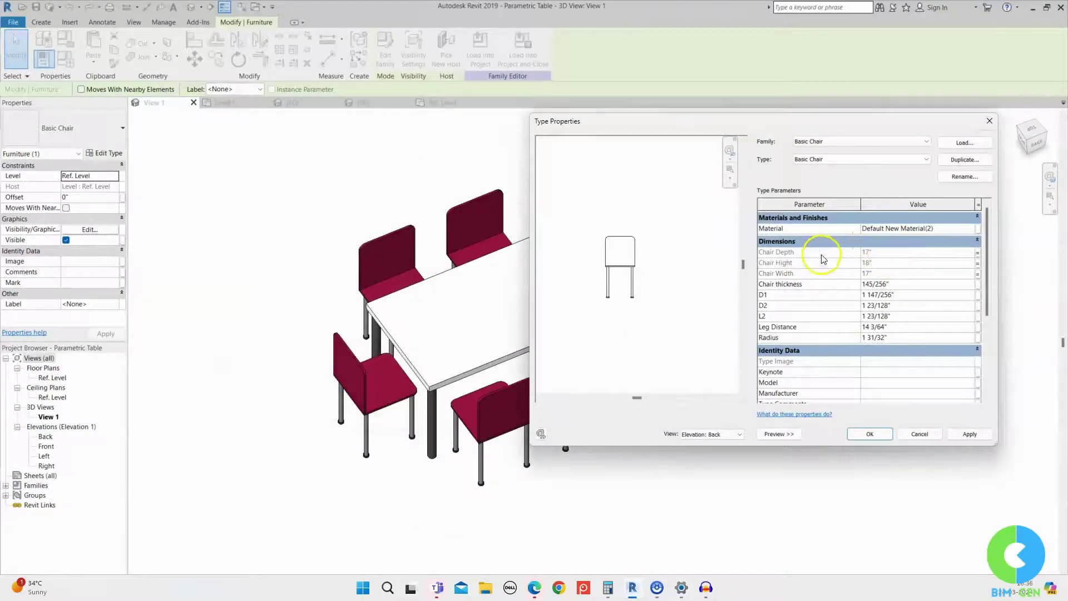
click(969, 433)
click(876, 439)
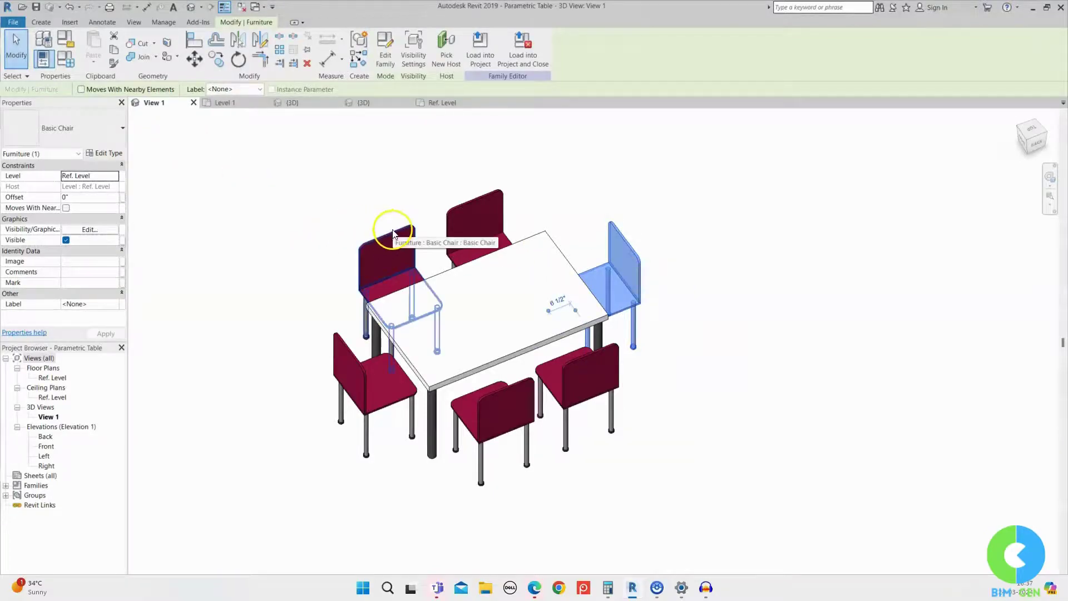
Step: Review the table's family parameters and reload the family into Project1, overwriting the existing version without its parameter values
click(66, 59)
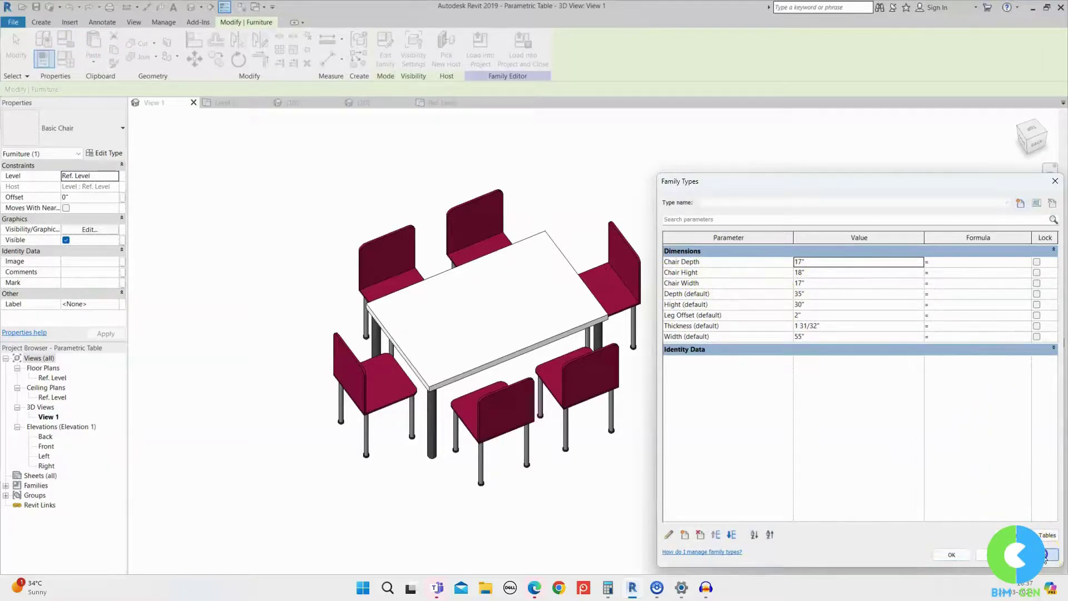
click(951, 554)
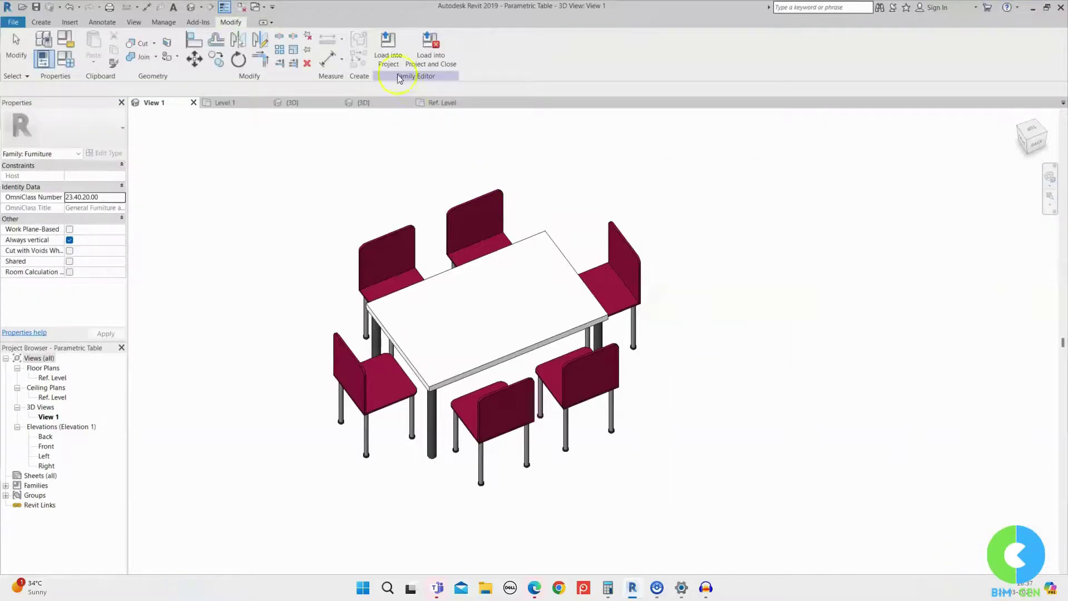
click(388, 49)
click(471, 260)
click(519, 386)
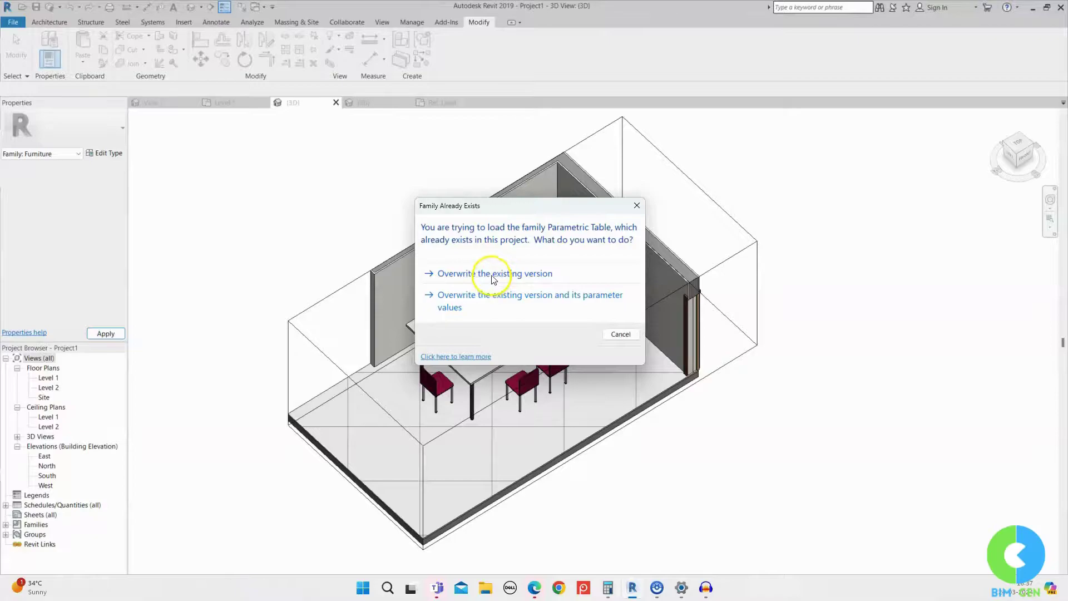
click(492, 279)
Step: Select the reloaded Parametric Table in the project's 3D view and open its type properties
scroll(475, 390, up, 5)
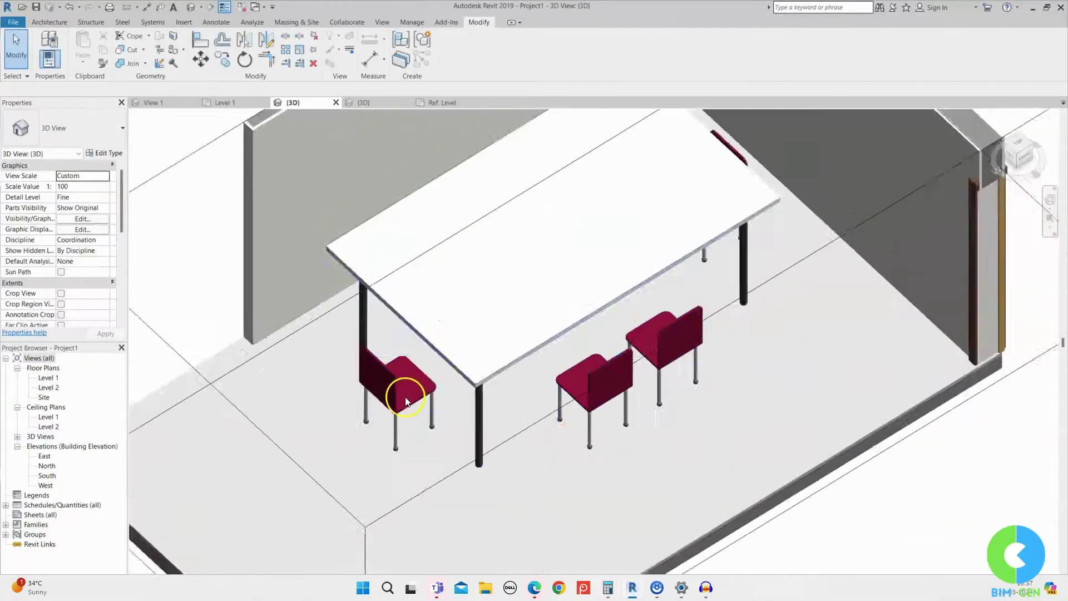
click(405, 401)
scroll(472, 390, down, 3)
shift+middle_drag(530, 379, 489, 436)
key(Escape)
click(398, 394)
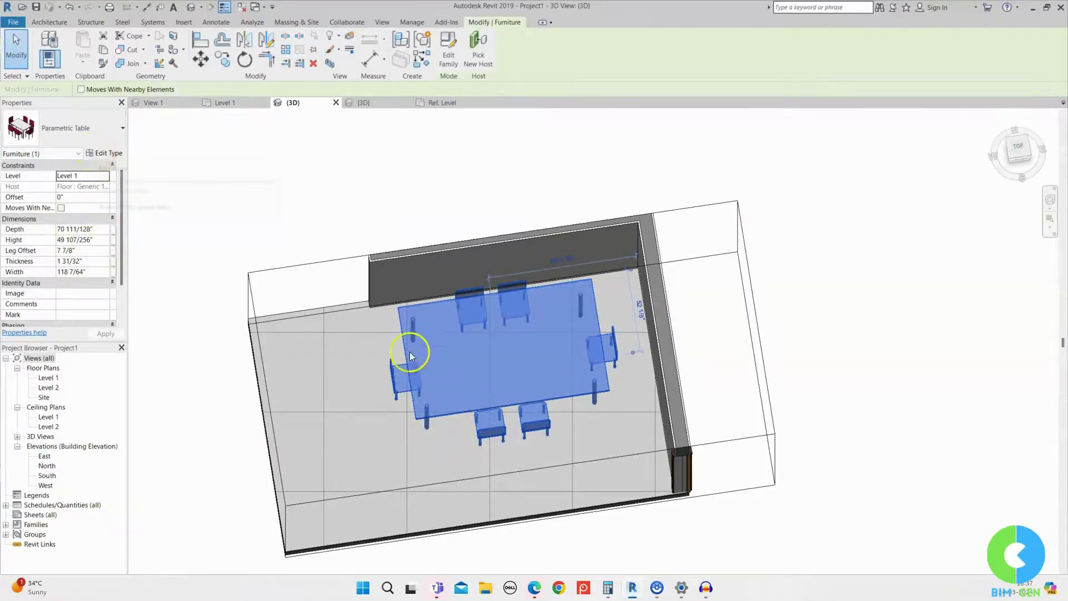
click(92, 156)
click(889, 231)
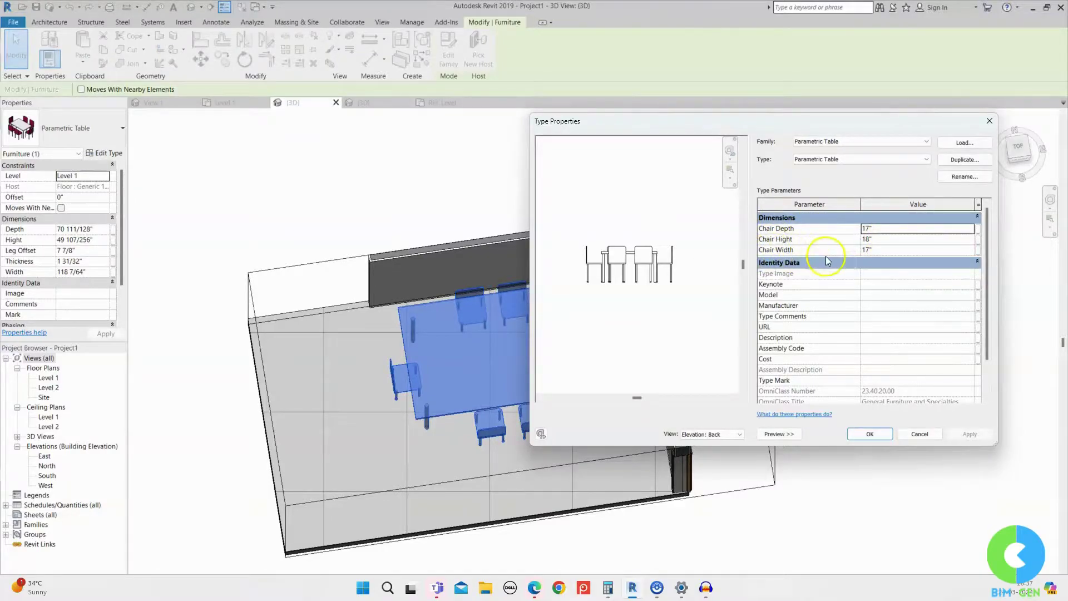
Step: Set the table type's Chair Depth to 18", Chair Hight to 19" and Chair Width to 18"
drag(860, 120, 901, 179)
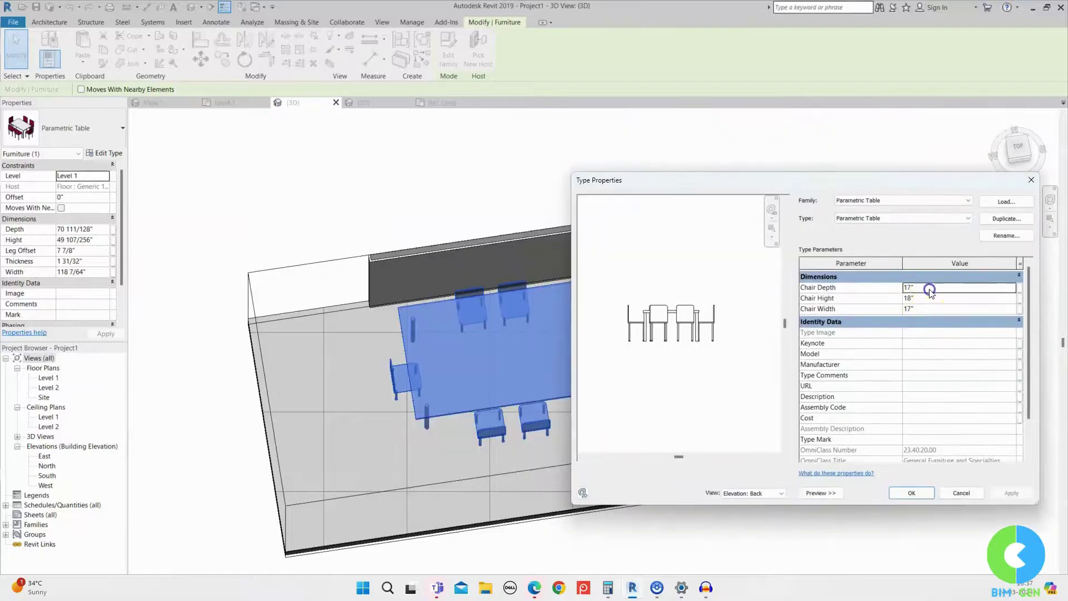
click(929, 290)
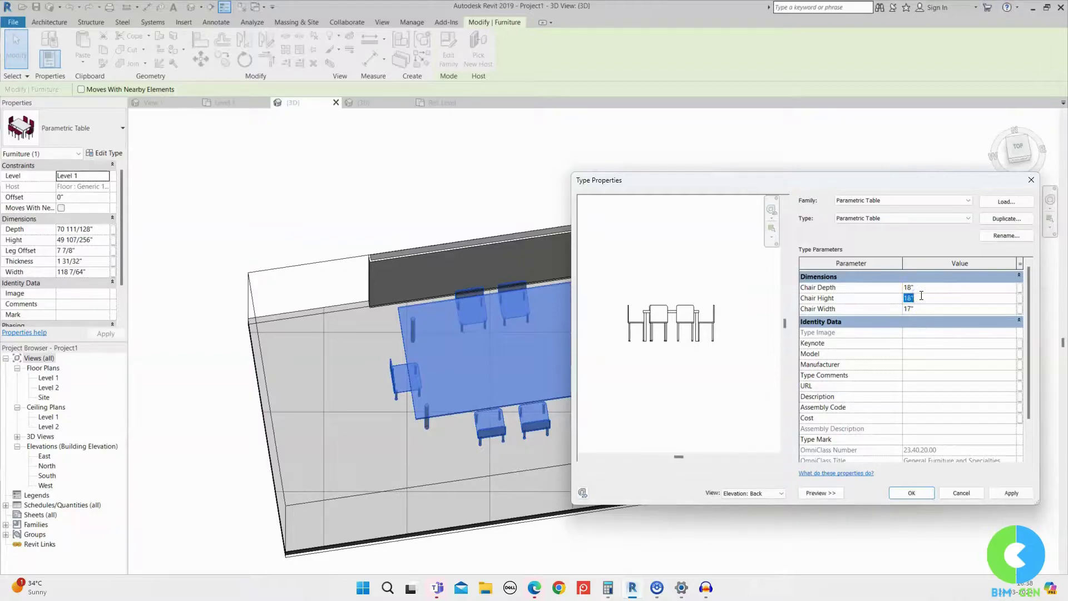
text(19)
click(919, 308)
click(1012, 493)
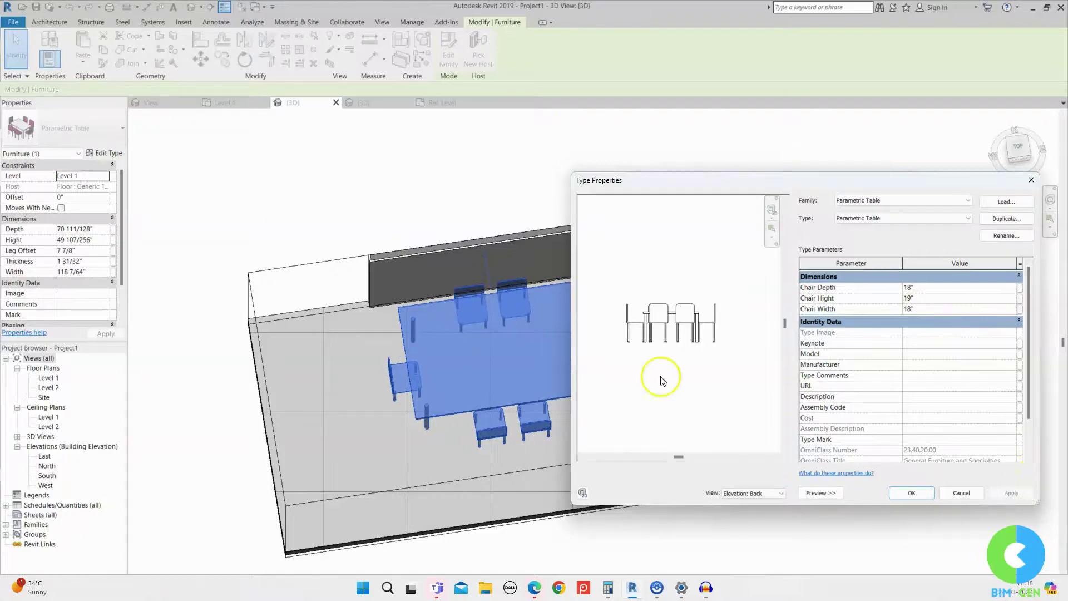
click(910, 493)
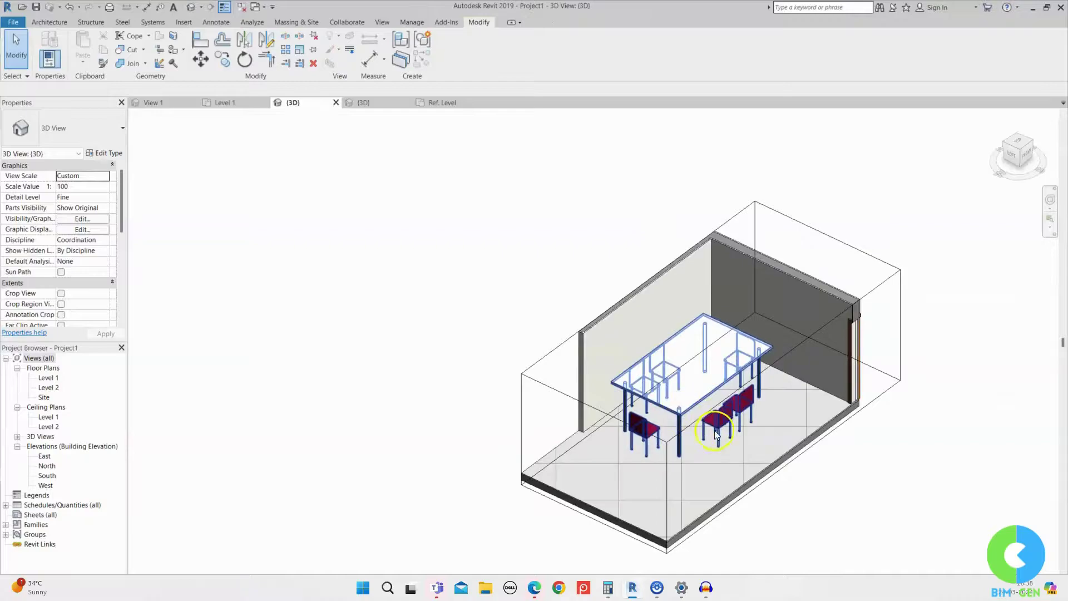
Step: Set the selected Parametric Table's Width to 55", Depth to 35" and Hight to 30", apply the changes, and inspect the resized table
shift+middle_drag(717, 431, 740, 468)
click(673, 414)
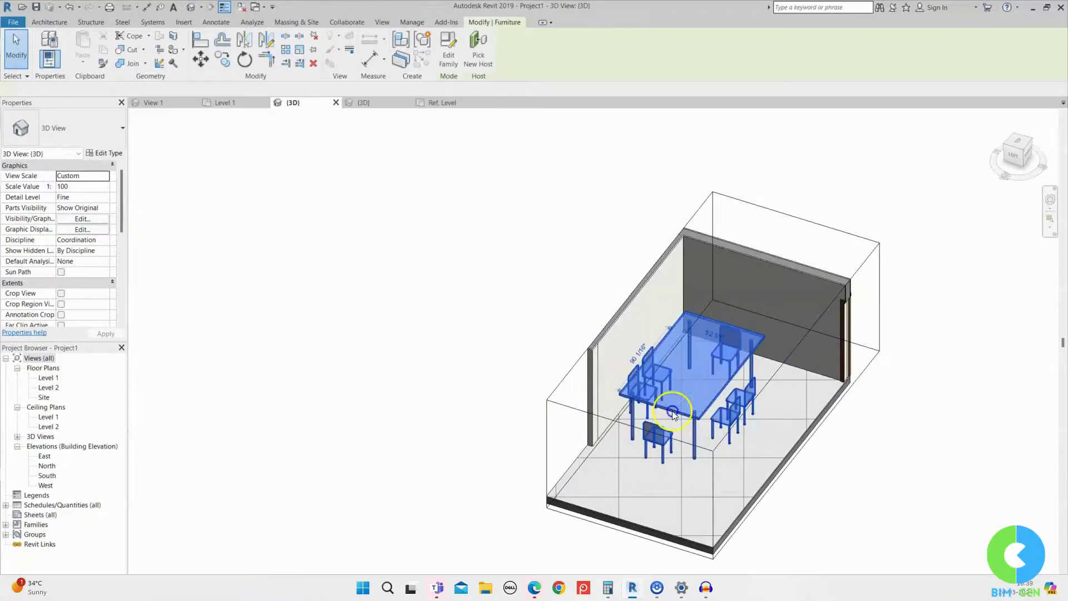
click(101, 228)
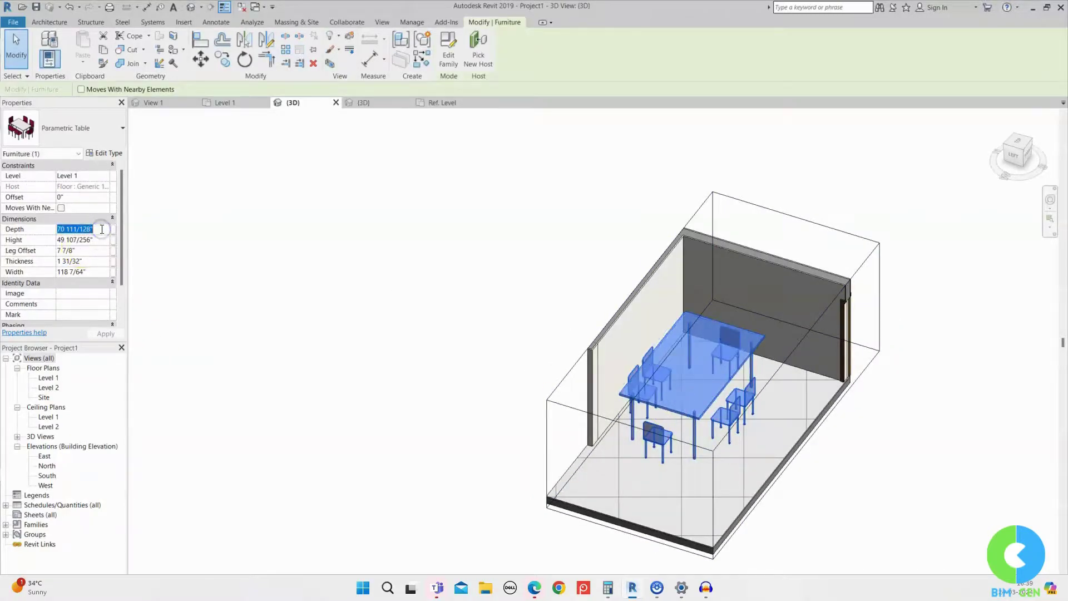
click(79, 271)
text(55)
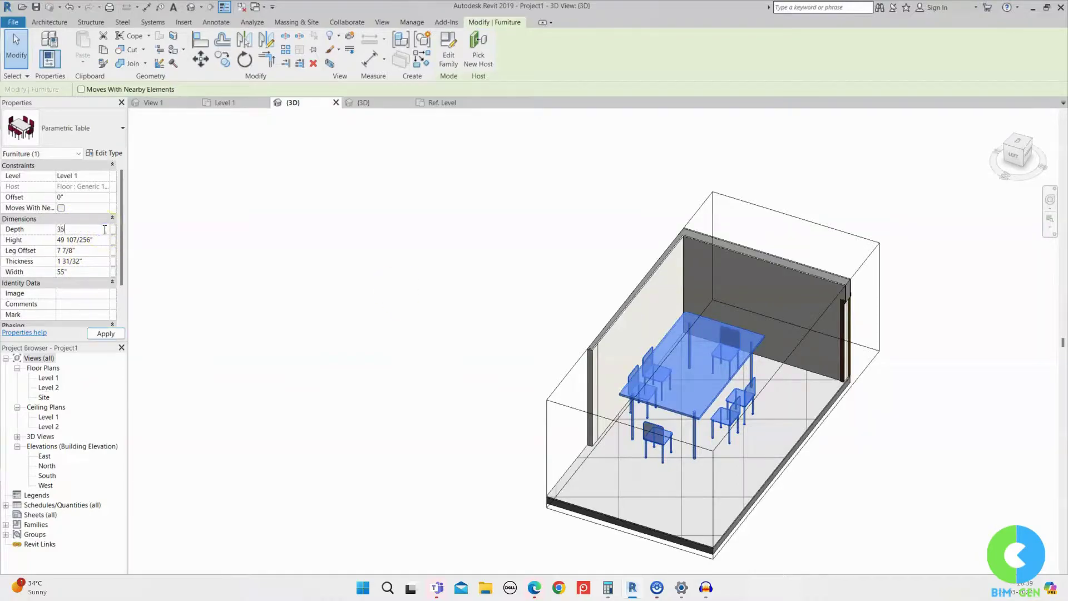
click(104, 241)
text(30)
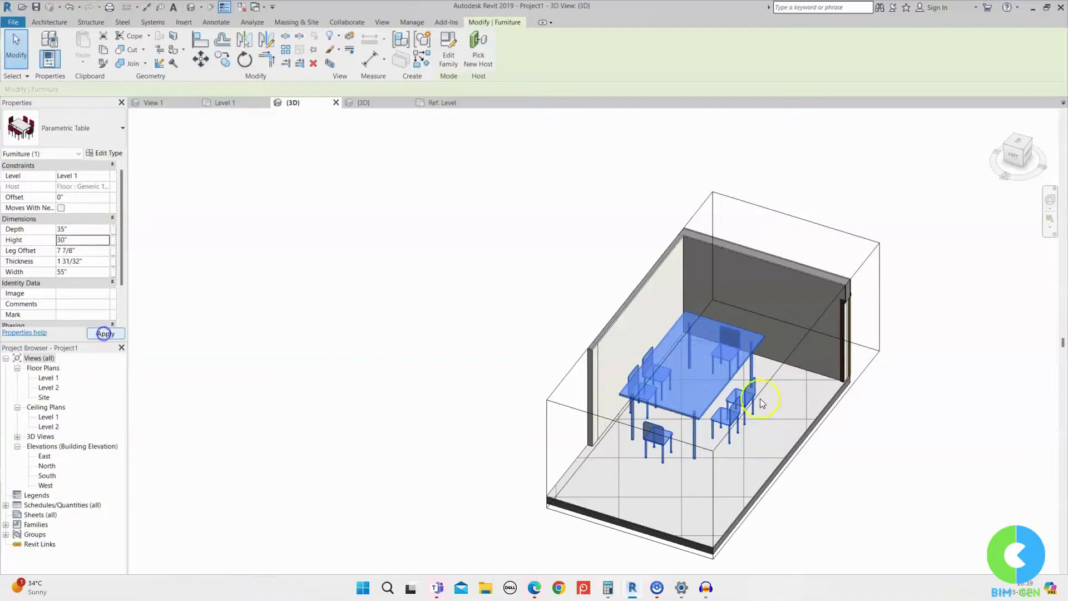
click(106, 333)
scroll(714, 382, up, 5)
key(Escape)
shift+middle_drag(713, 387, 768, 324)
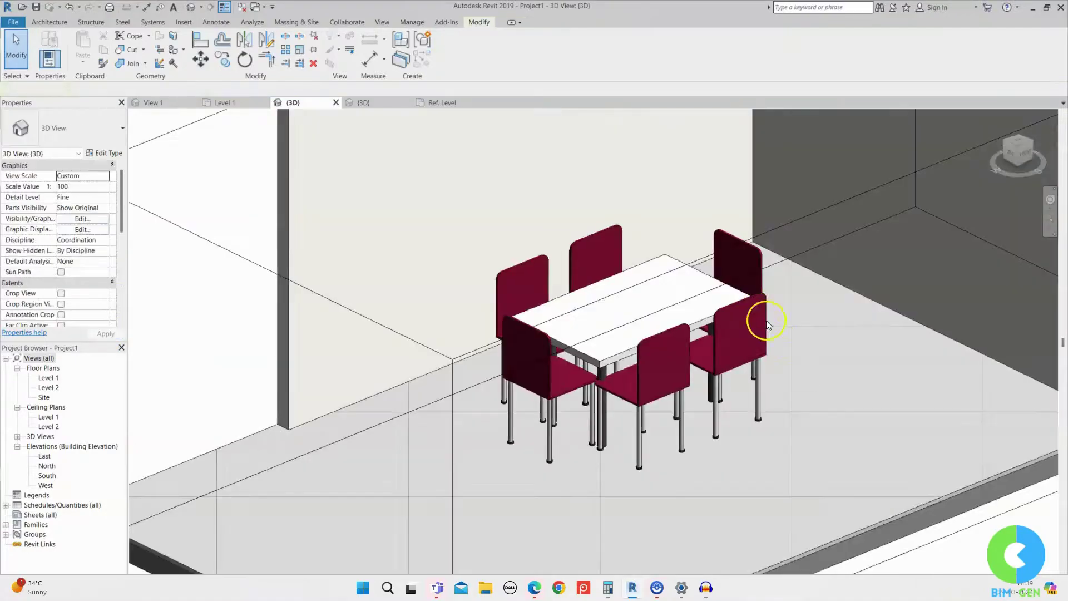
mouse_move(777, 372)
shift+middle_down()
mouse_move(832, 353)
mouse_move(908, 291)
mouse_move(843, 293)
mouse_move(779, 369)
shift+middle_up()
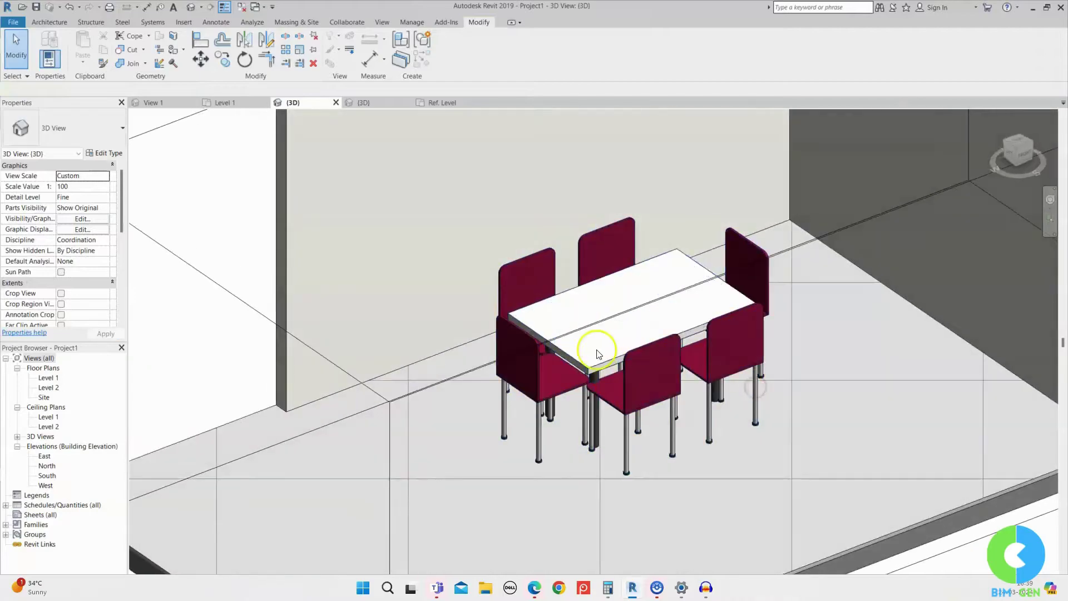
Step: Enlarge the 3D view's section box outward to expose the surrounding rooms of the building
scroll(596, 352, down, 5)
click(710, 298)
drag(692, 365, 913, 475)
shift+middle_drag(913, 474, 672, 404)
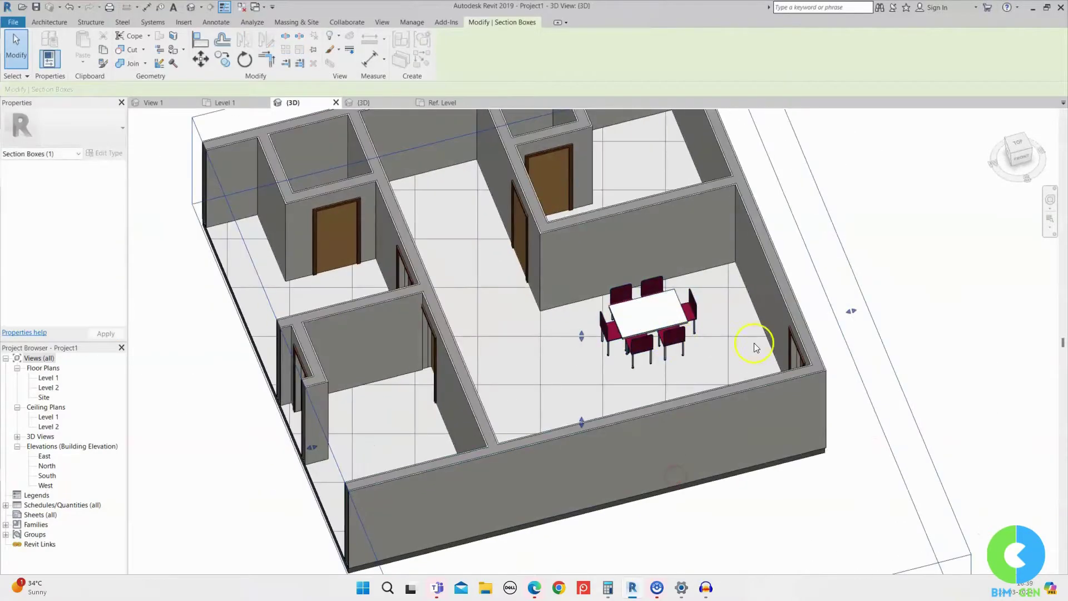
Step: Use Create Similar on the table to place one copy beside it in the same room and another in the adjoining area between the doors
click(650, 319)
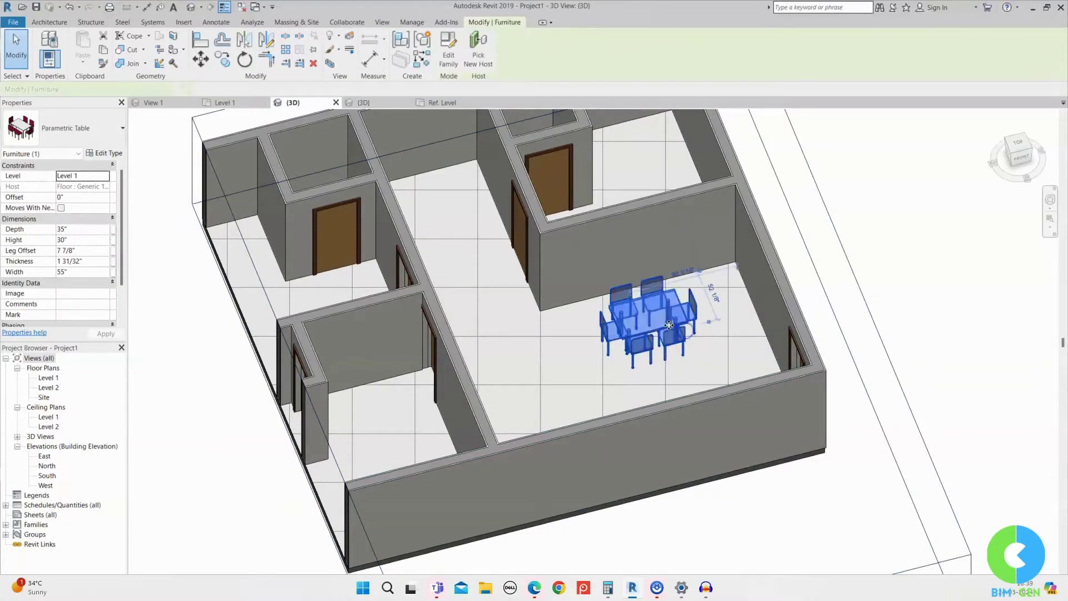
right_click(650, 315)
click(693, 392)
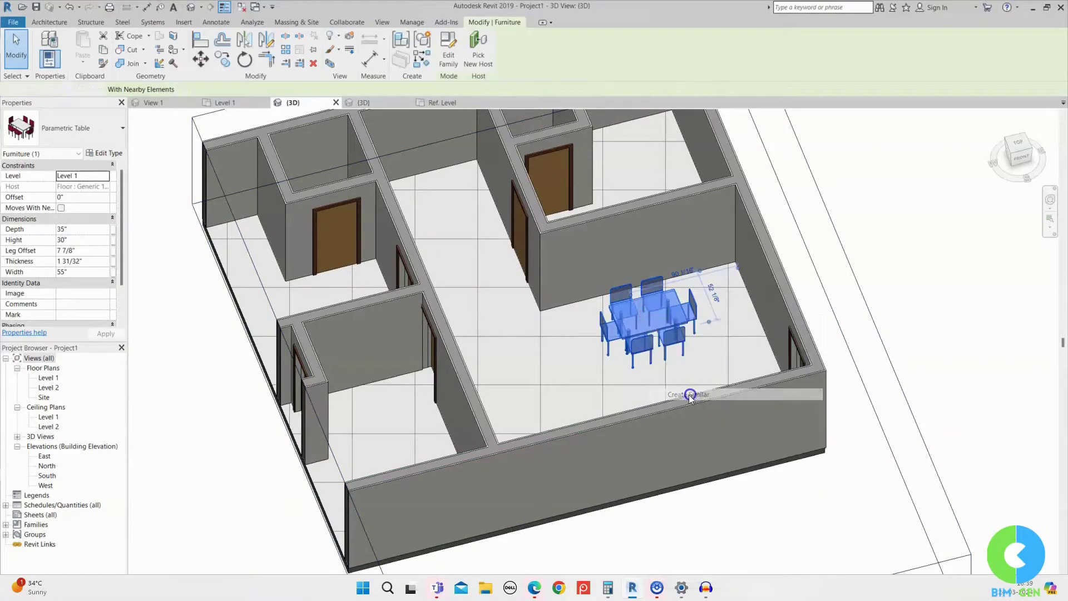
click(526, 384)
click(454, 253)
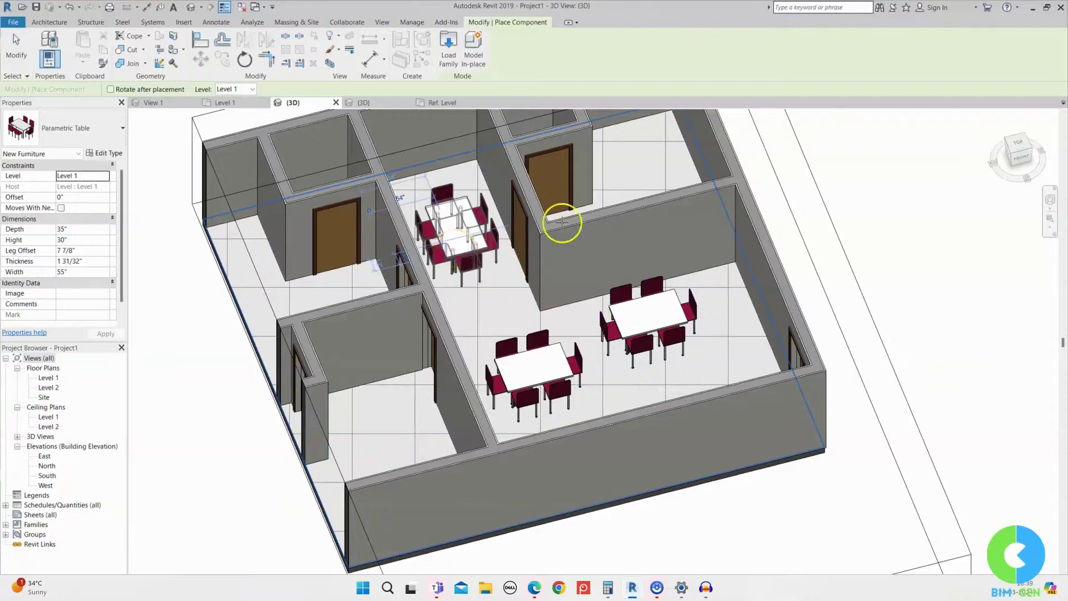
key(Escape)
key(Escape)
scroll(674, 278, up, 4)
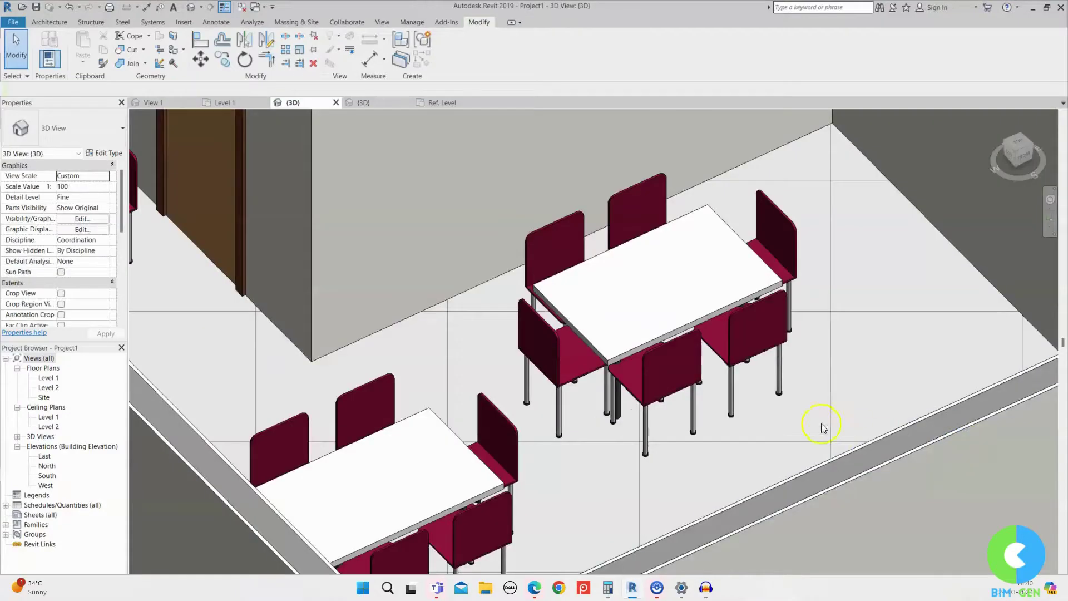
click(726, 398)
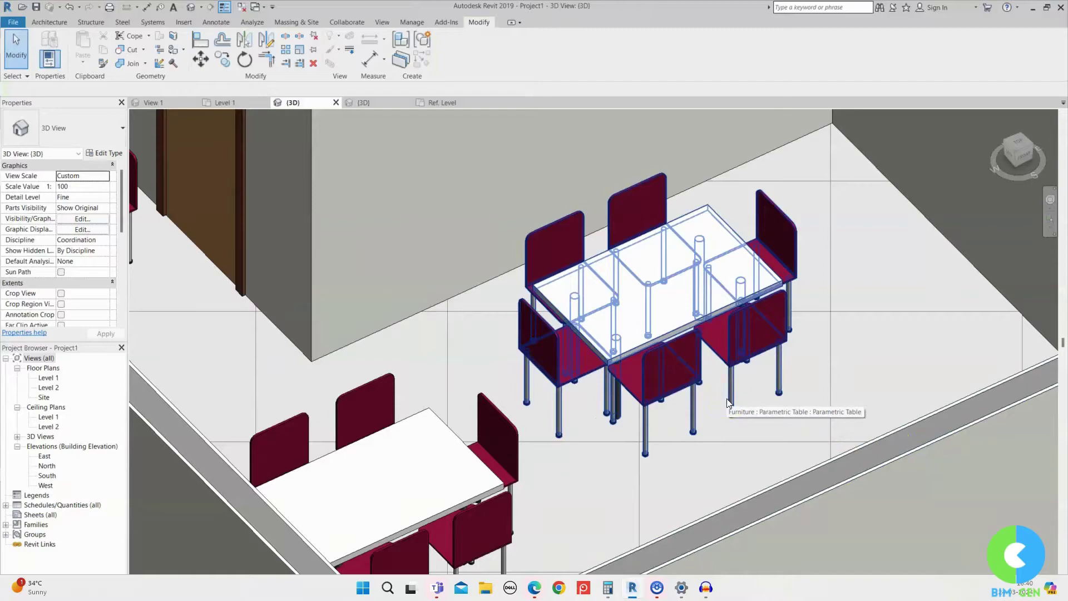
click(961, 422)
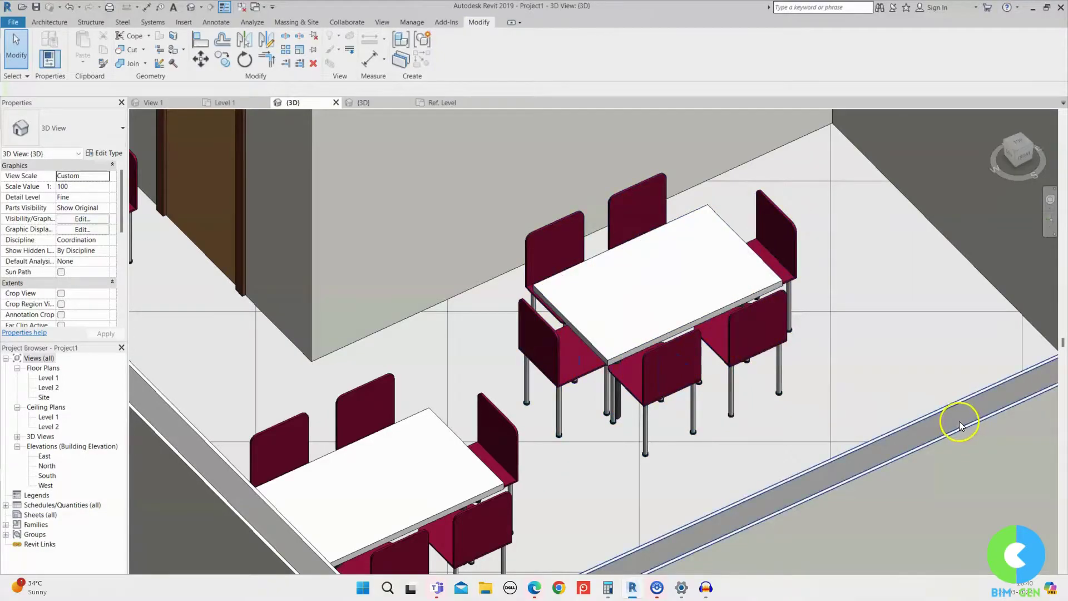